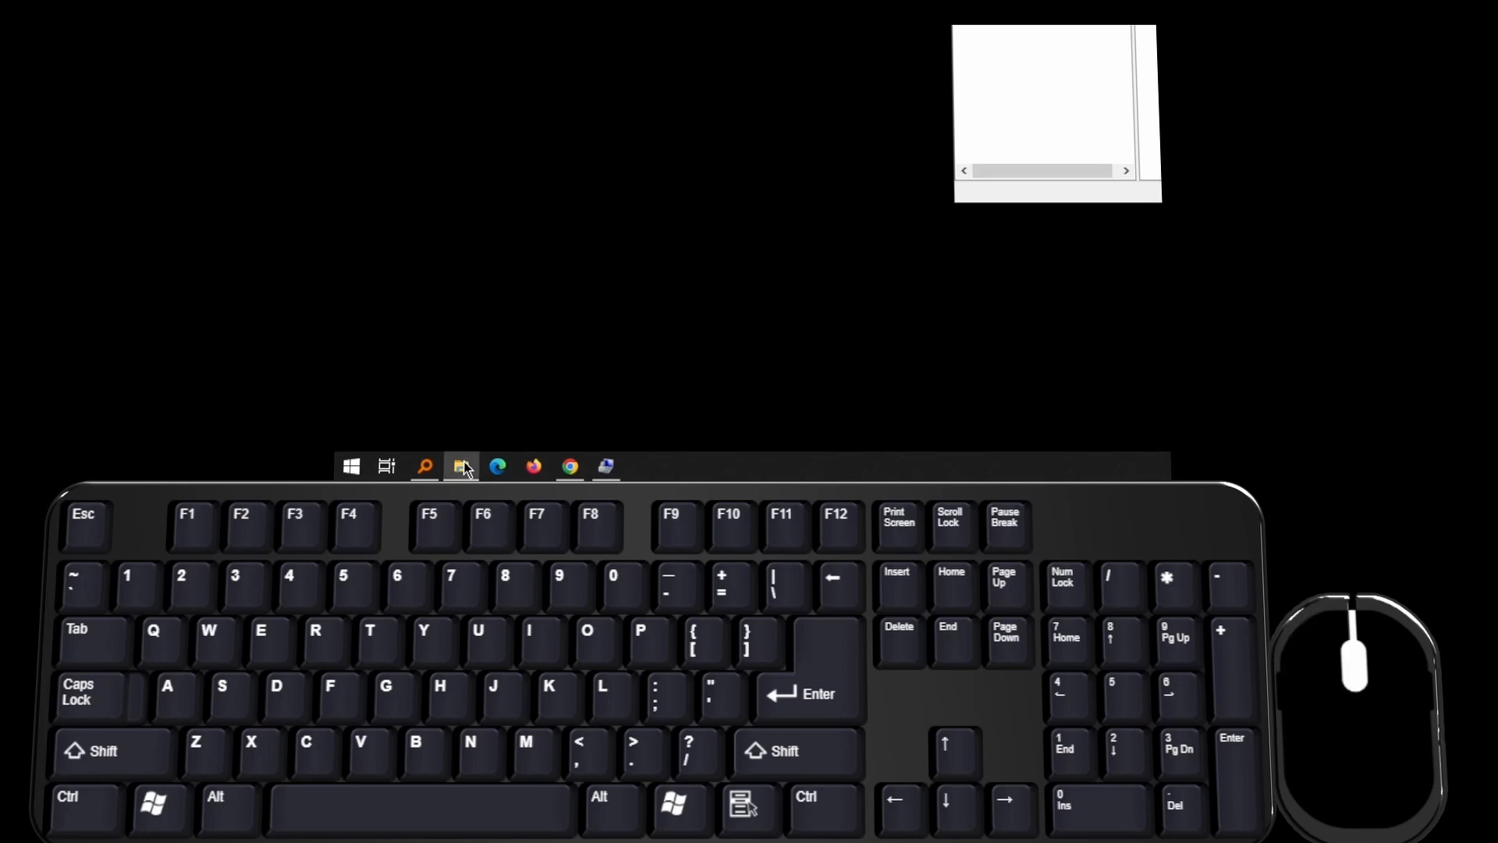
Open the Computer Management console through the Manage option of This PC in File Explorer.
{"action": "left_click", "coordinate": [462, 466]}
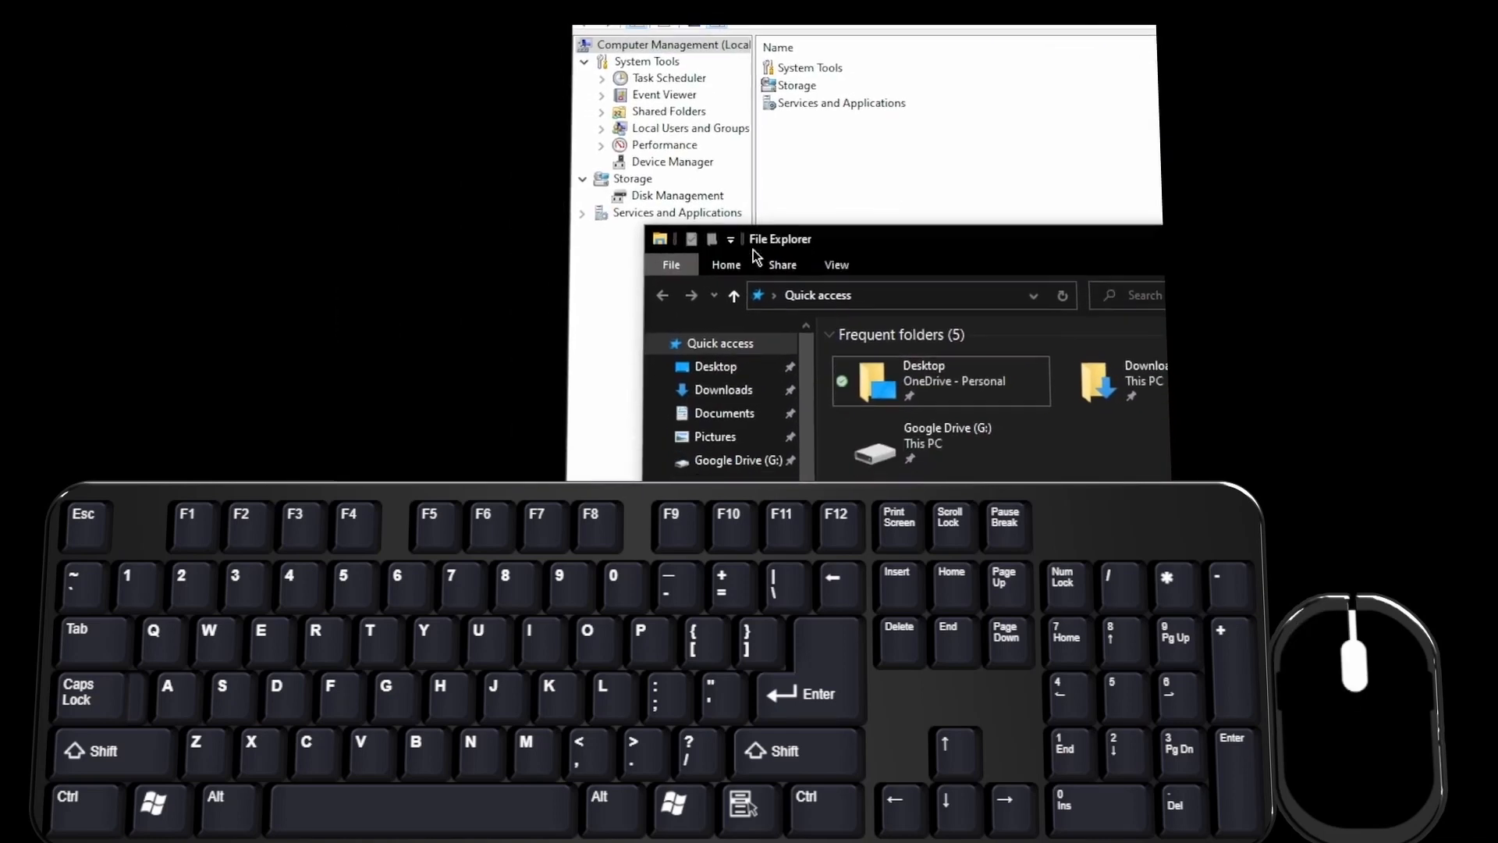
{"action": "right_click", "coordinate": [755, 251]}
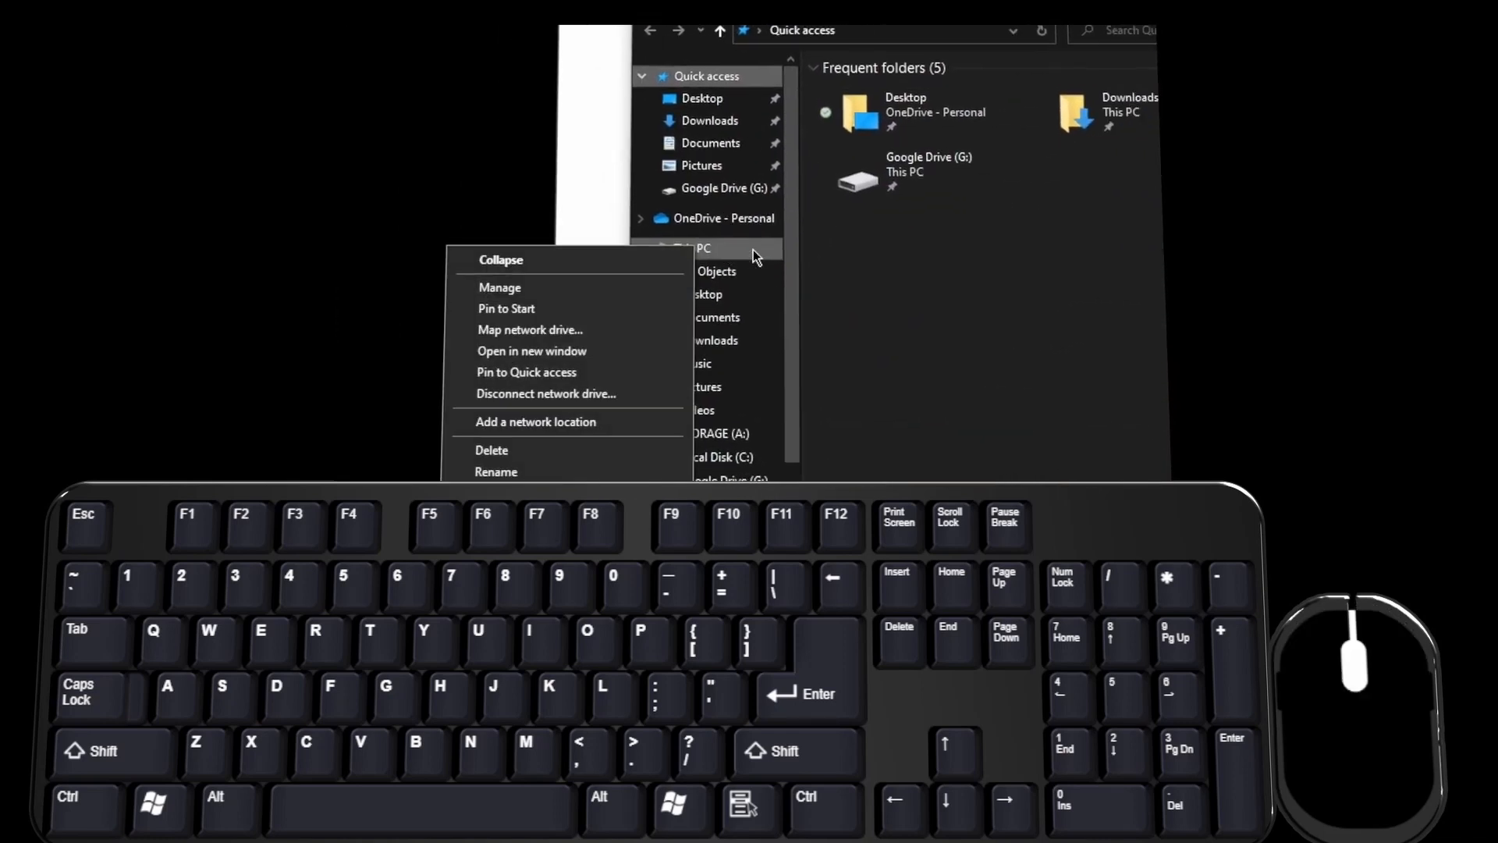
{"action": "left_click", "coordinate": [753, 251]}
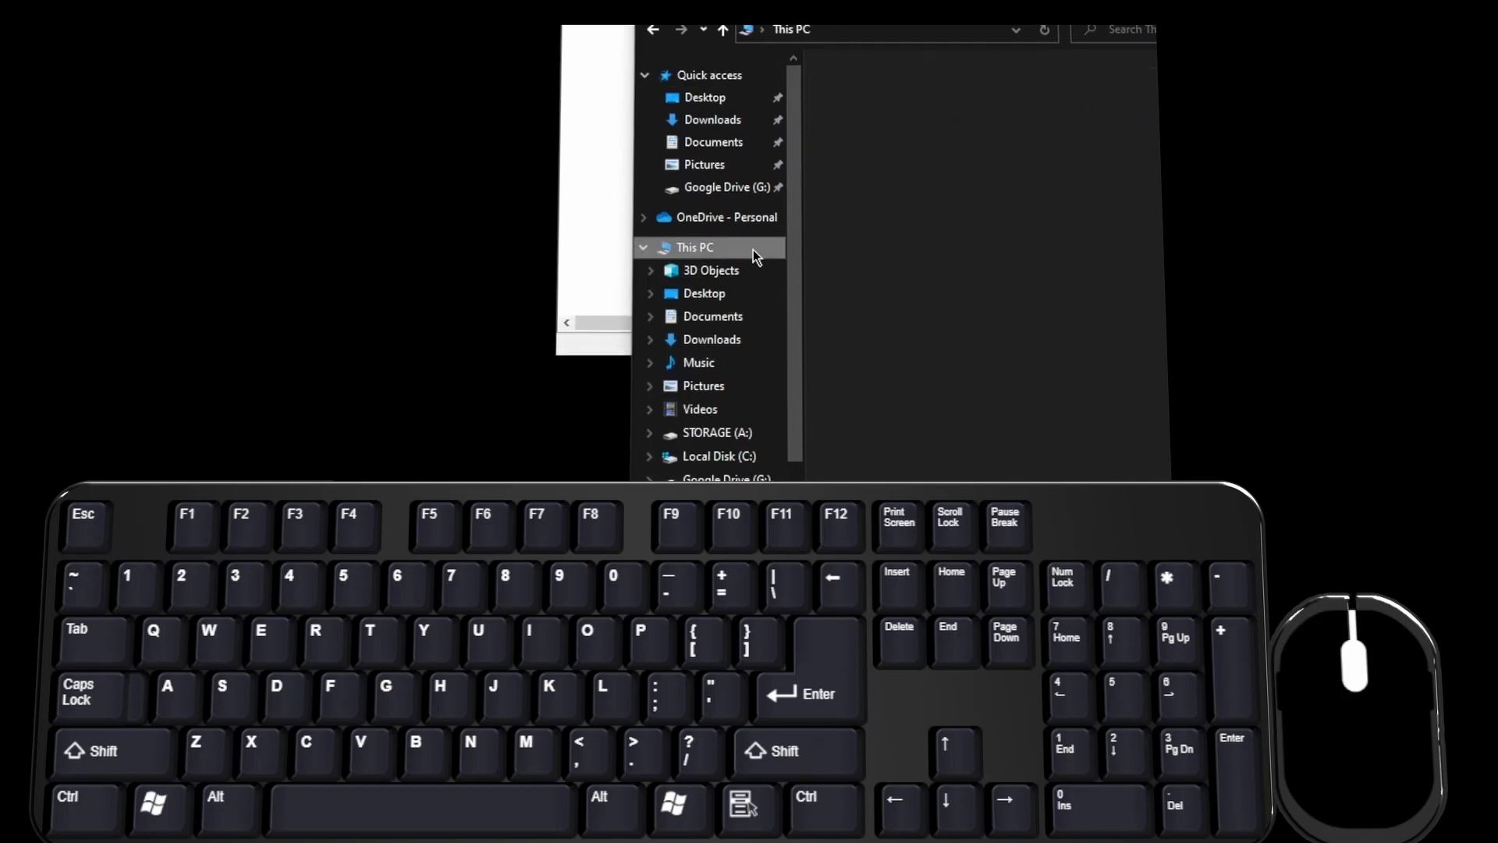
{"action": "right_click", "coordinate": [754, 251]}
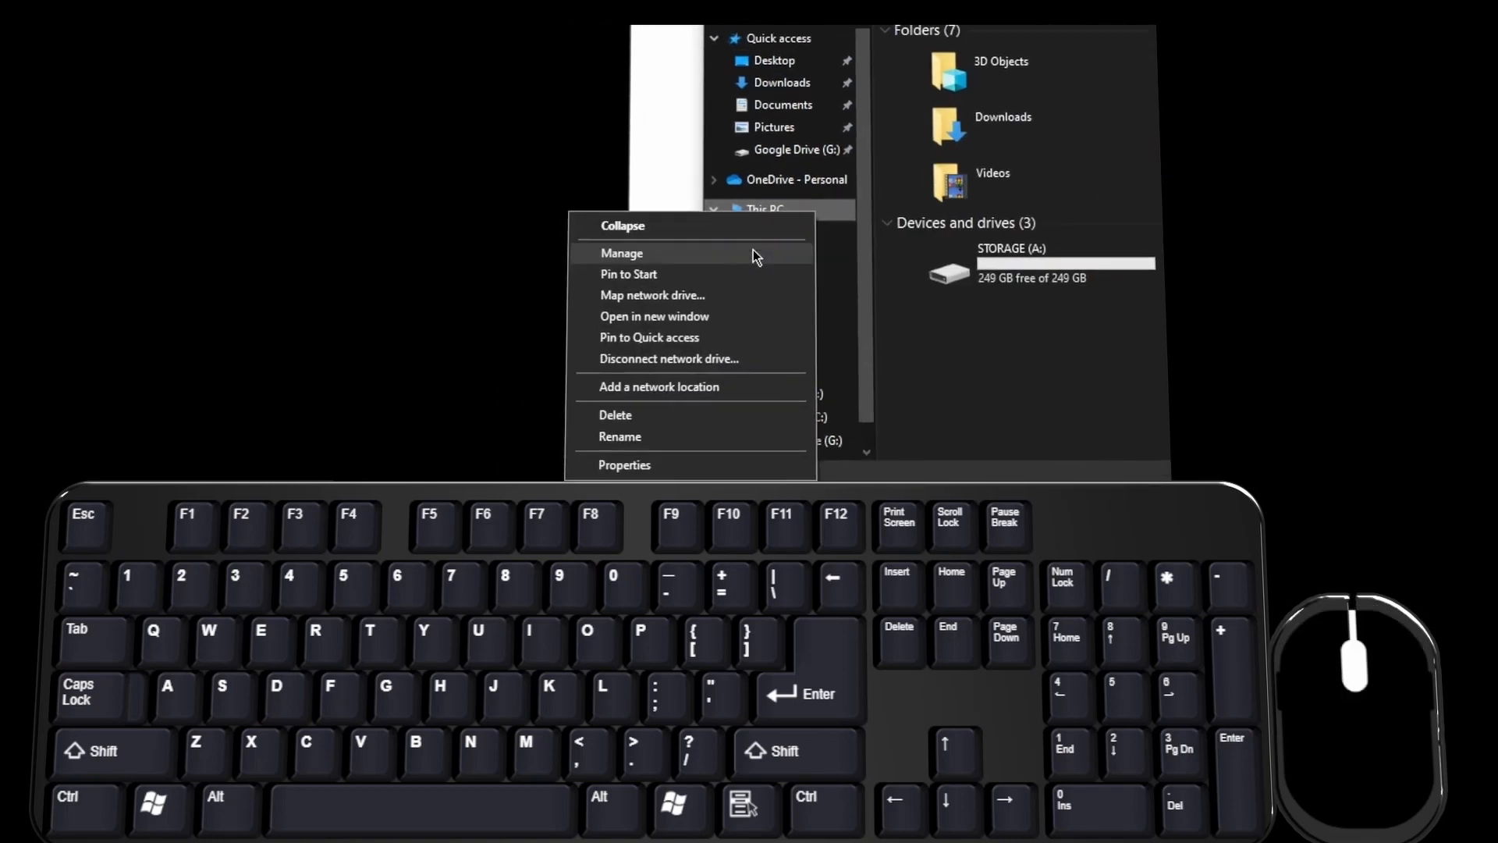
{"action": "left_click", "coordinate": [756, 253]}
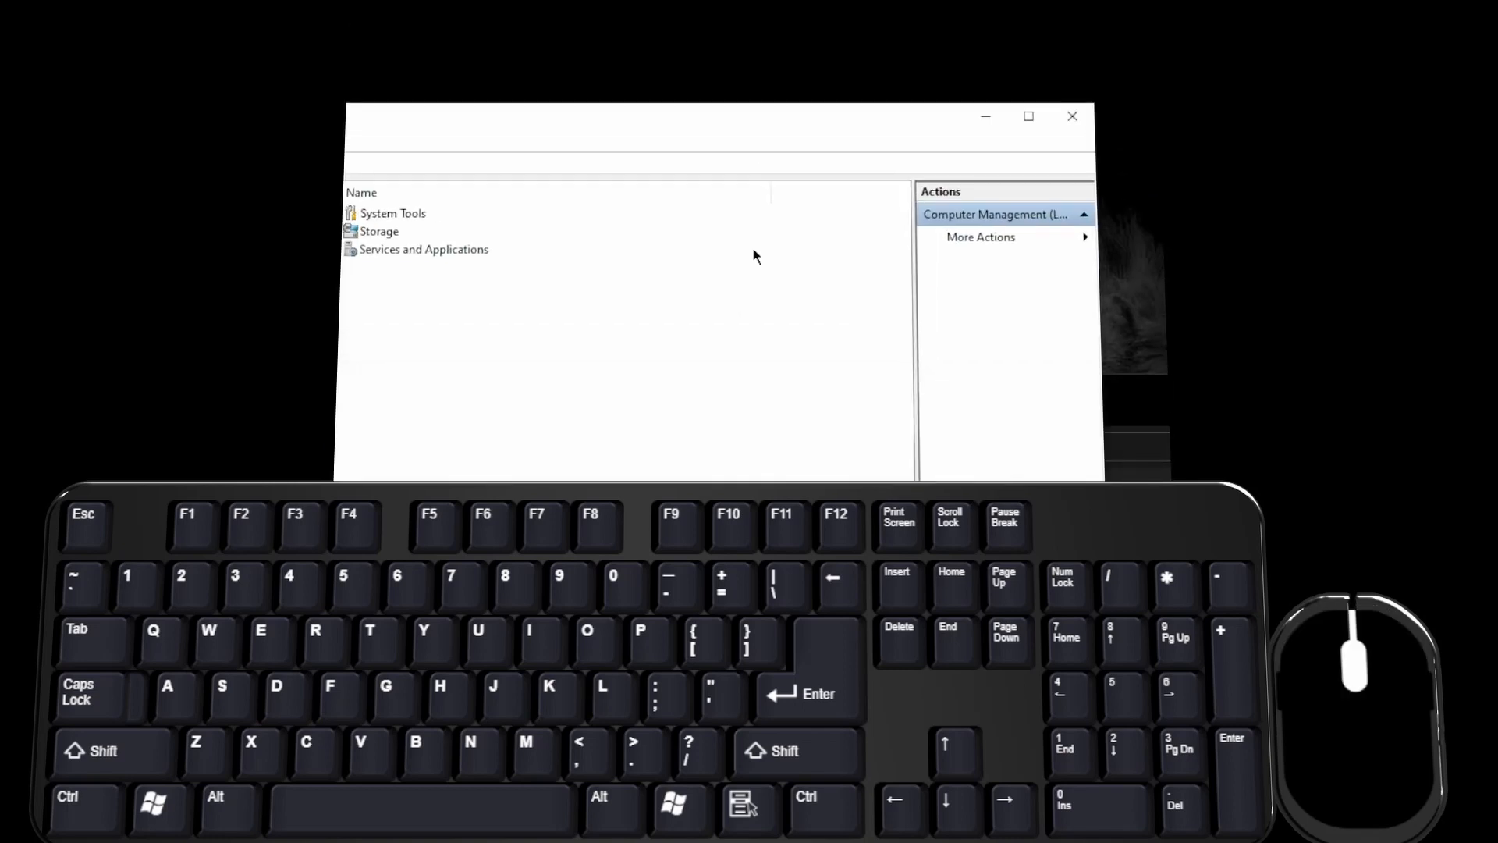
{"action": "left_click", "coordinate": [754, 251]}
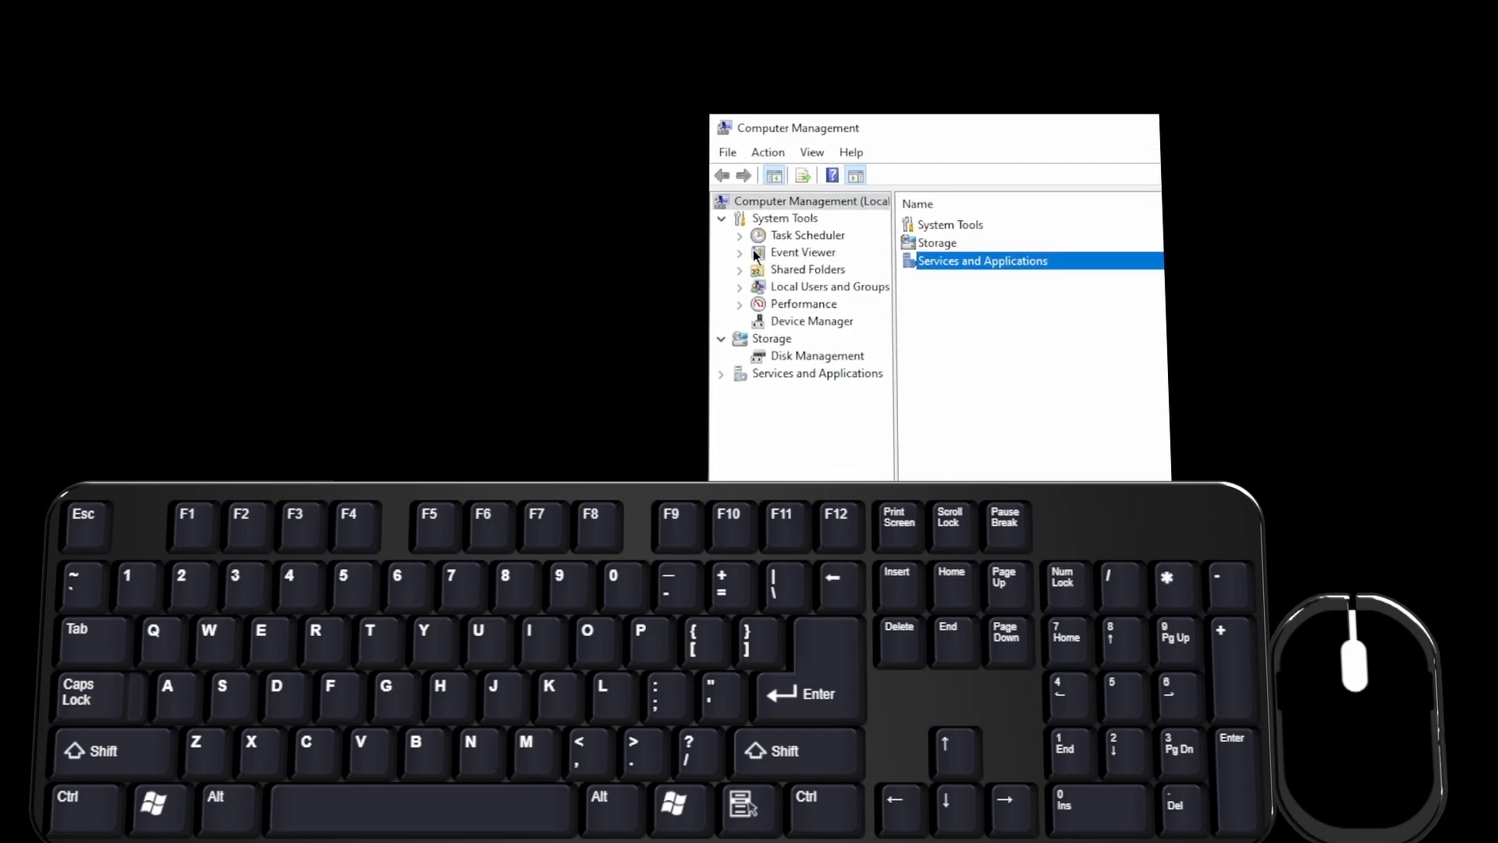
Expand Event Viewer and its Windows Logs, and open the Application log.
{"action": "left_click", "coordinate": [739, 252]}
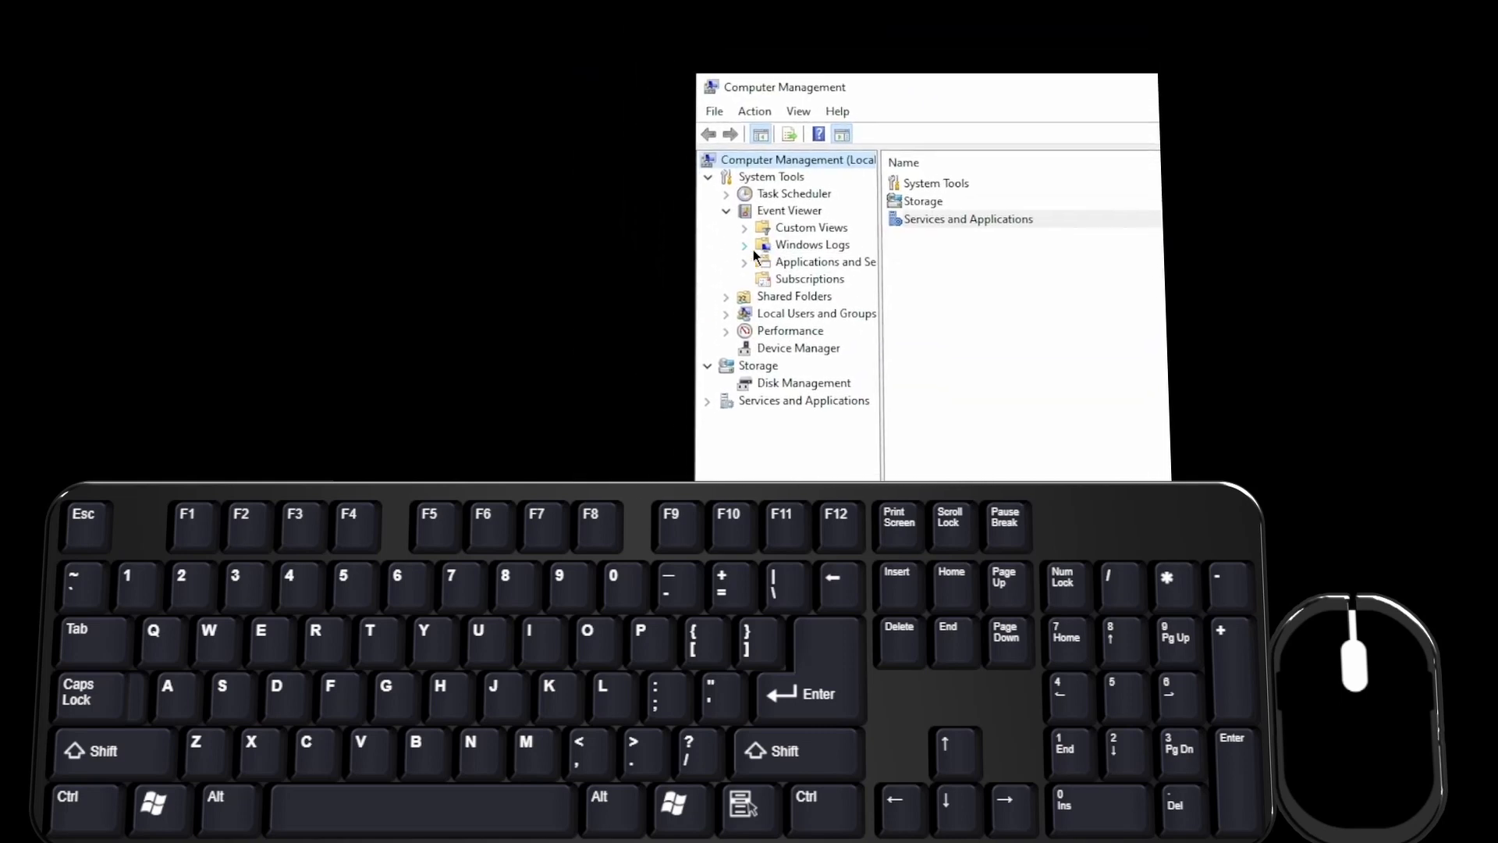
{"action": "left_click", "coordinate": [675, 310]}
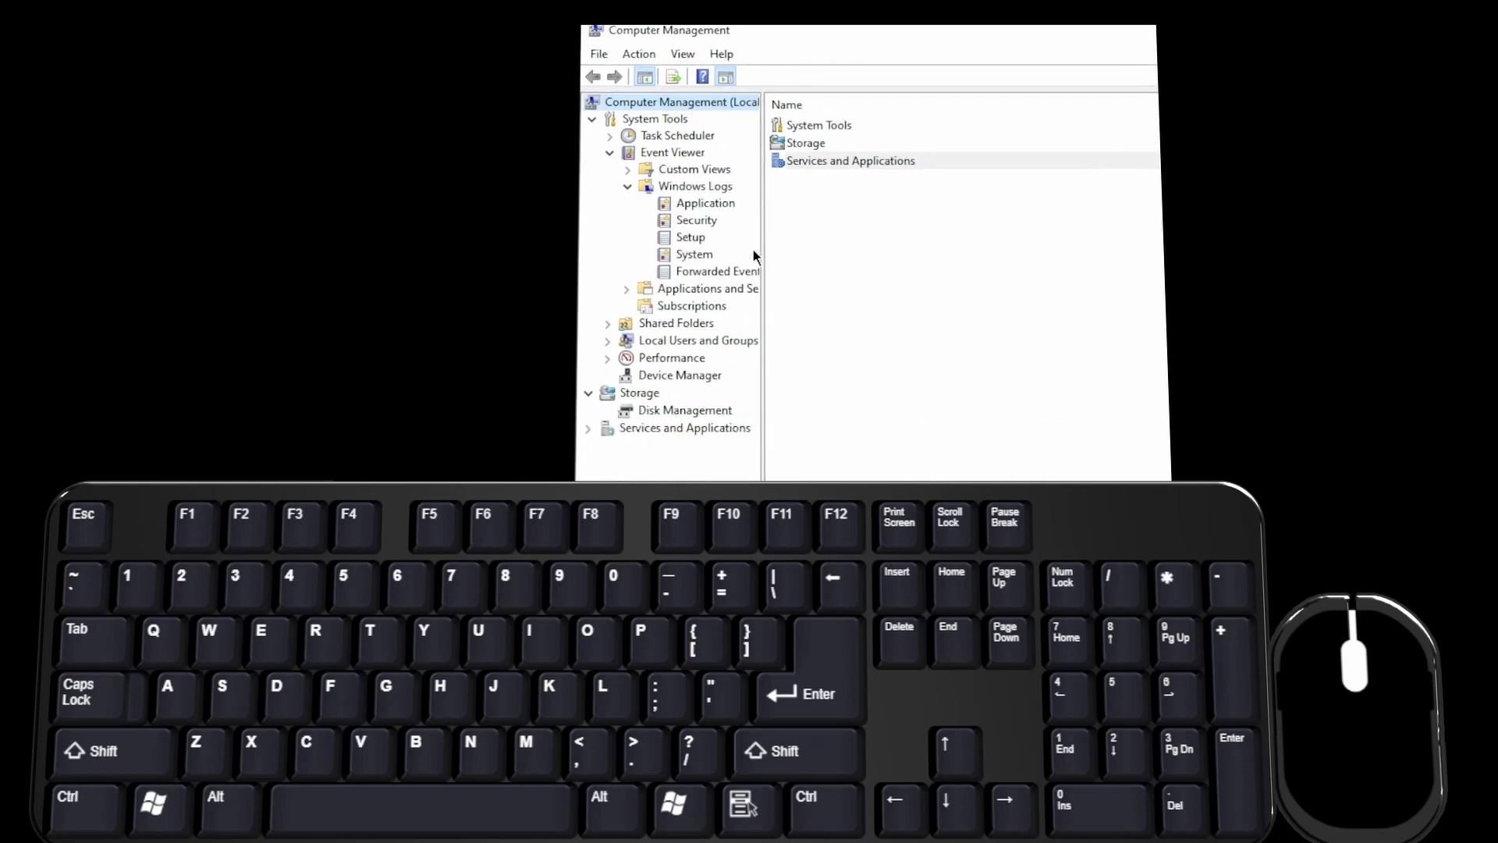
{"action": "left_click", "coordinate": [716, 202]}
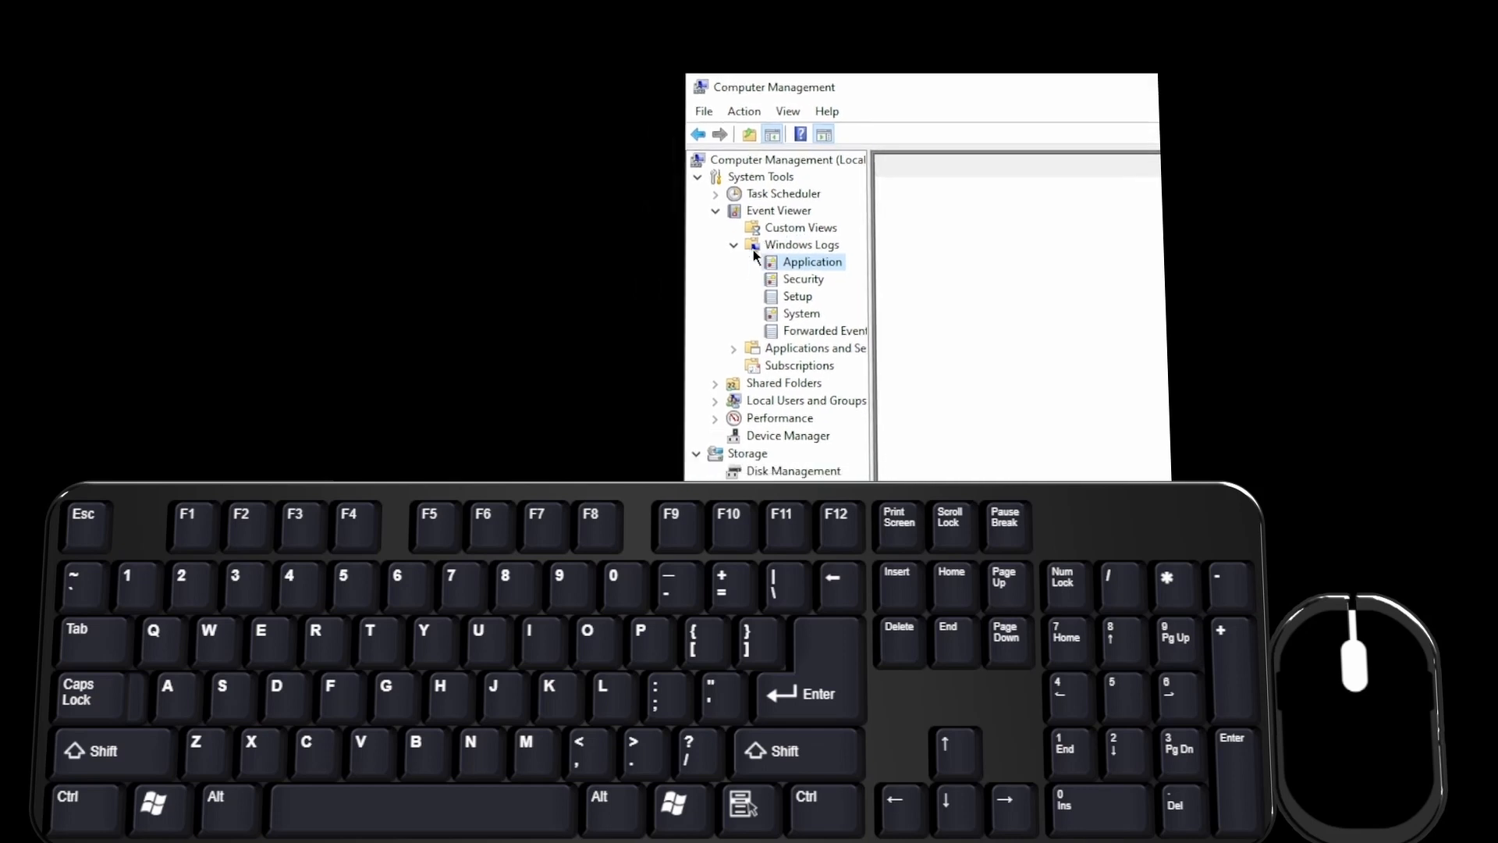
Open the Administrative Events custom view and inspect a DistributedCOM warning with event ID 10016.
{"action": "left_click", "coordinate": [754, 251]}
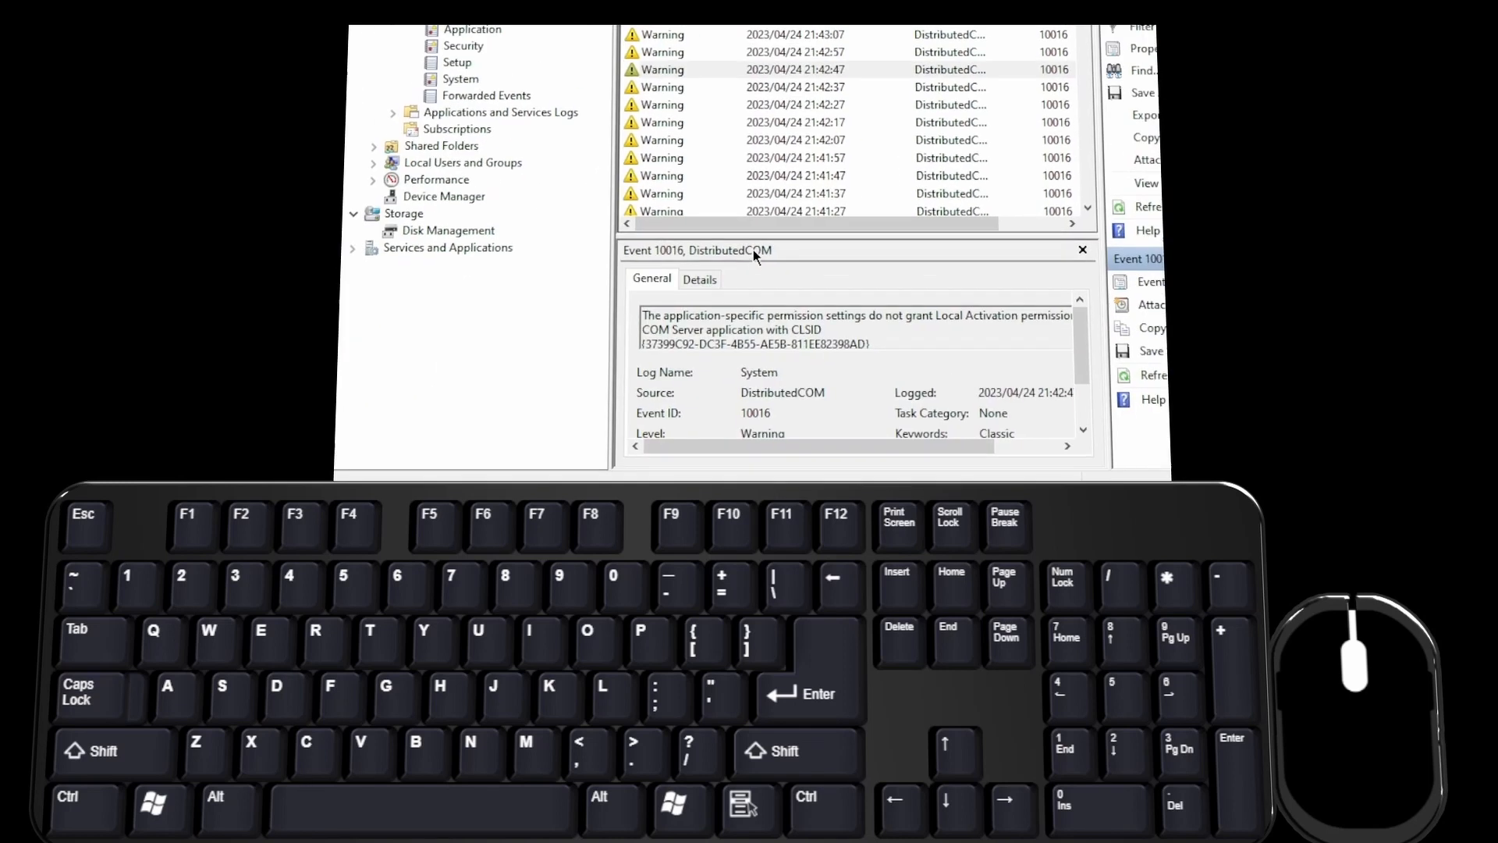
{"action": "left_click", "coordinate": [784, 69]}
{"action": "left_click", "coordinate": [749, 255]}
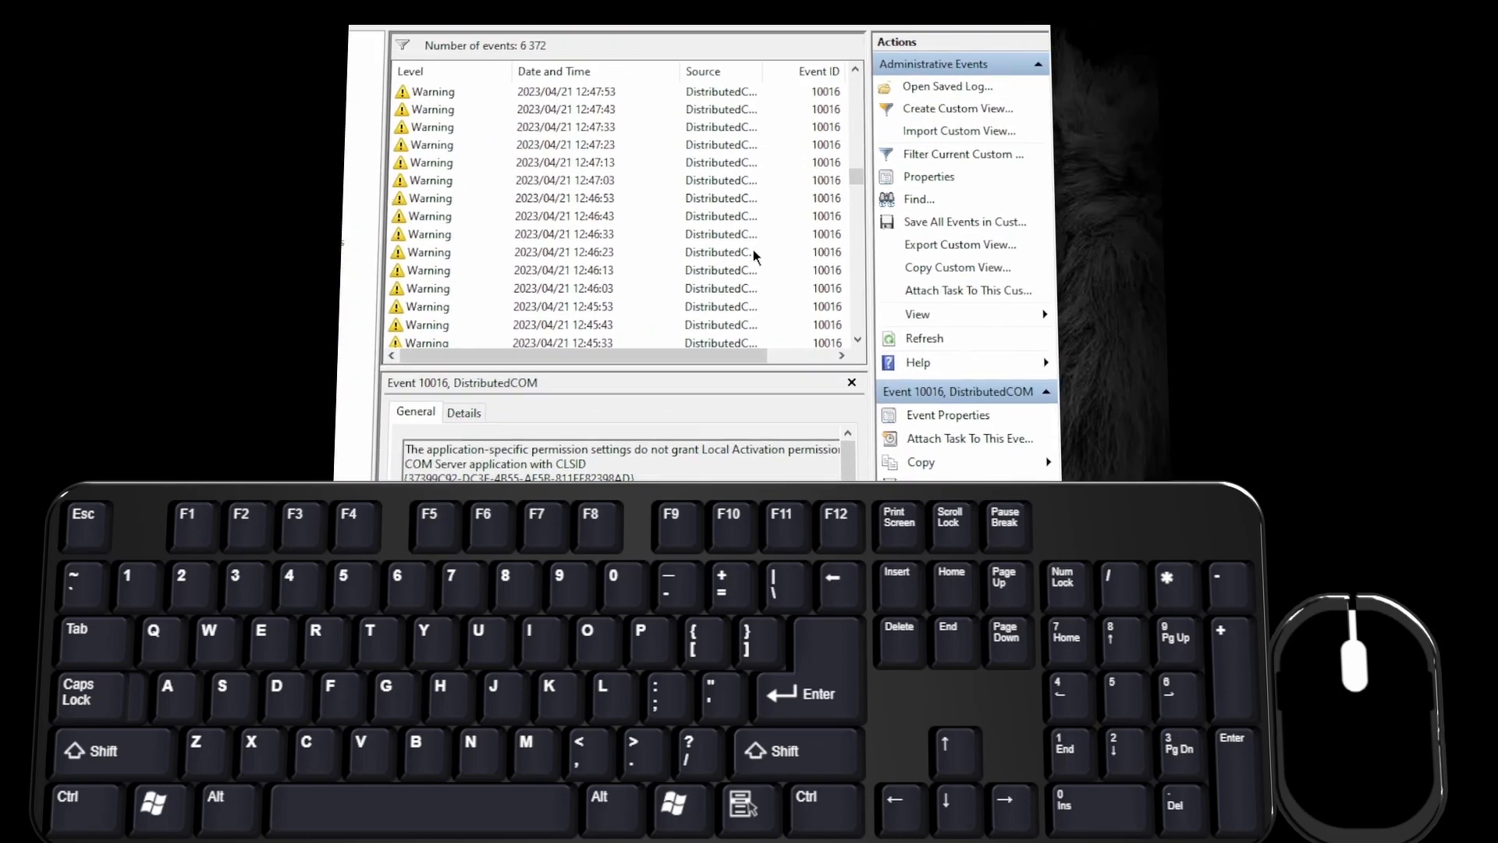
Select a DistributedCOM error with event ID 10010 from 2023/04/01 and highlight the server ID in its description.
{"action": "left_click_drag", "start_coordinate": [856, 177], "coordinate": [856, 301]}
{"action": "left_click", "coordinate": [741, 234]}
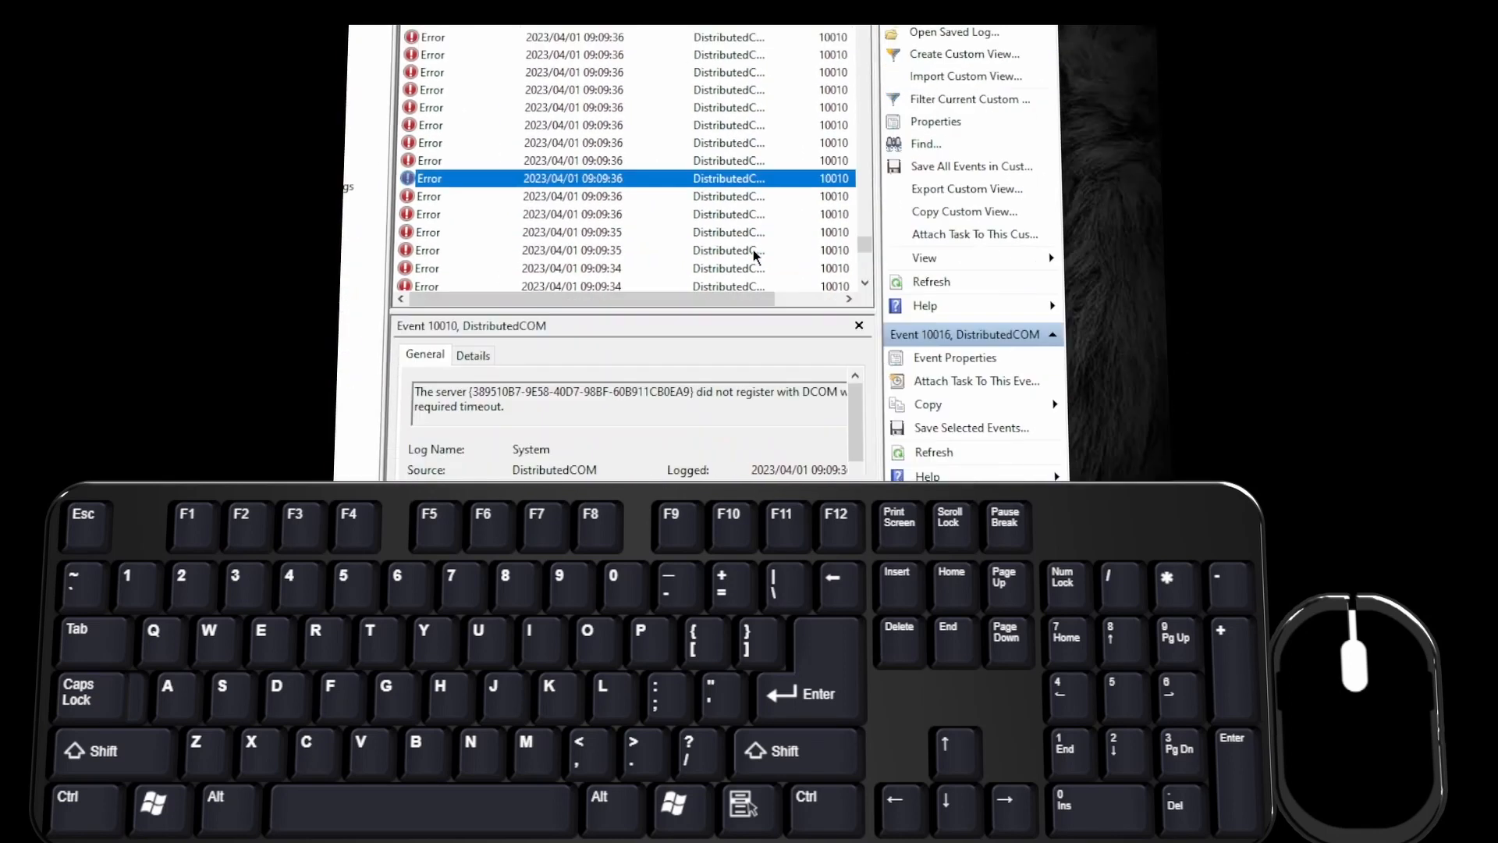
{"action": "left_click_drag", "start_coordinate": [756, 256], "coordinate": [480, 209]}
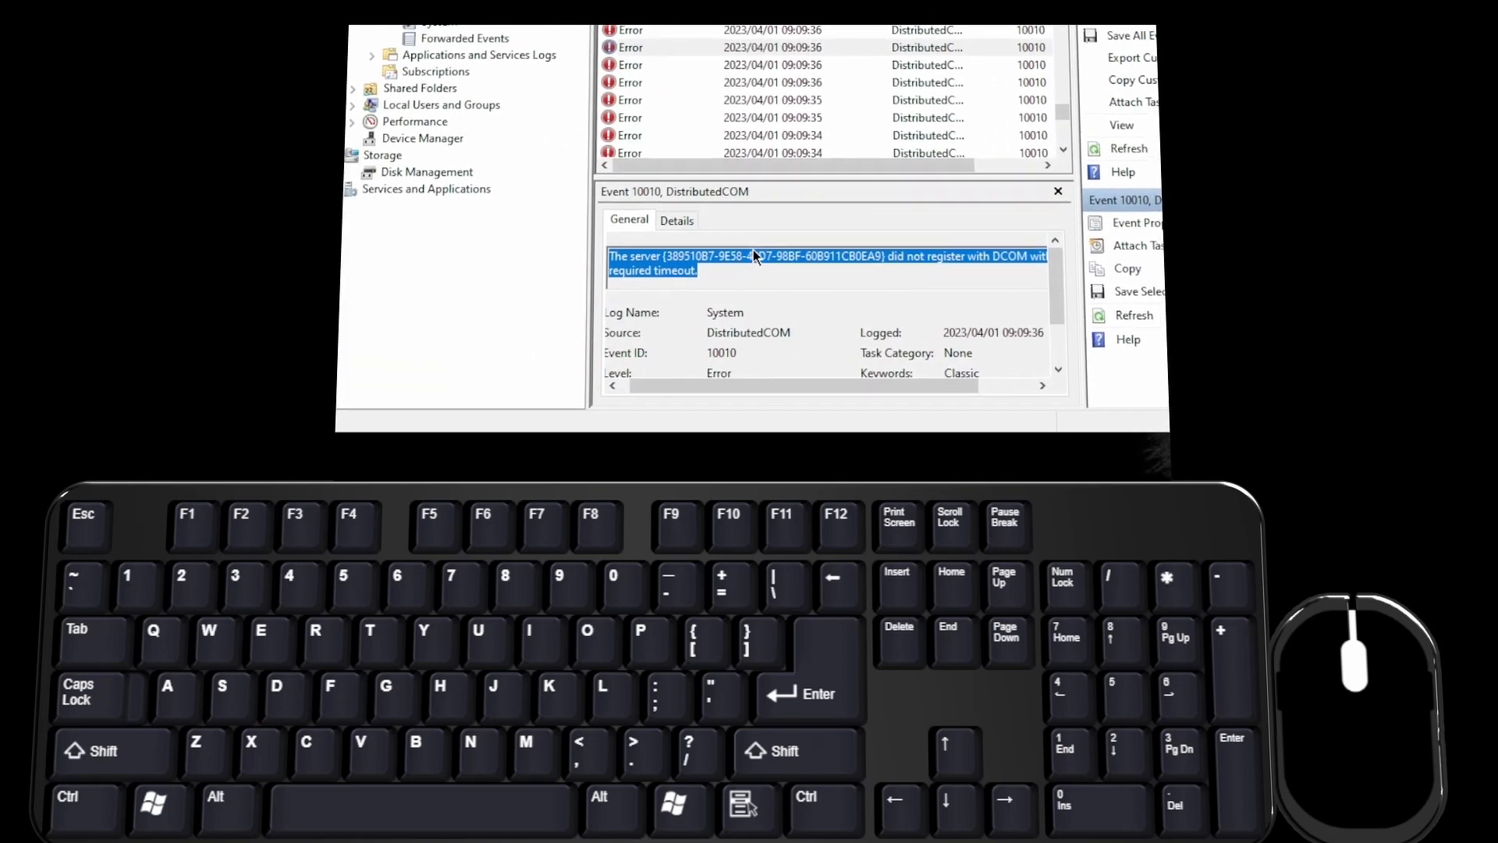
{"action": "left_click", "coordinate": [753, 410]}
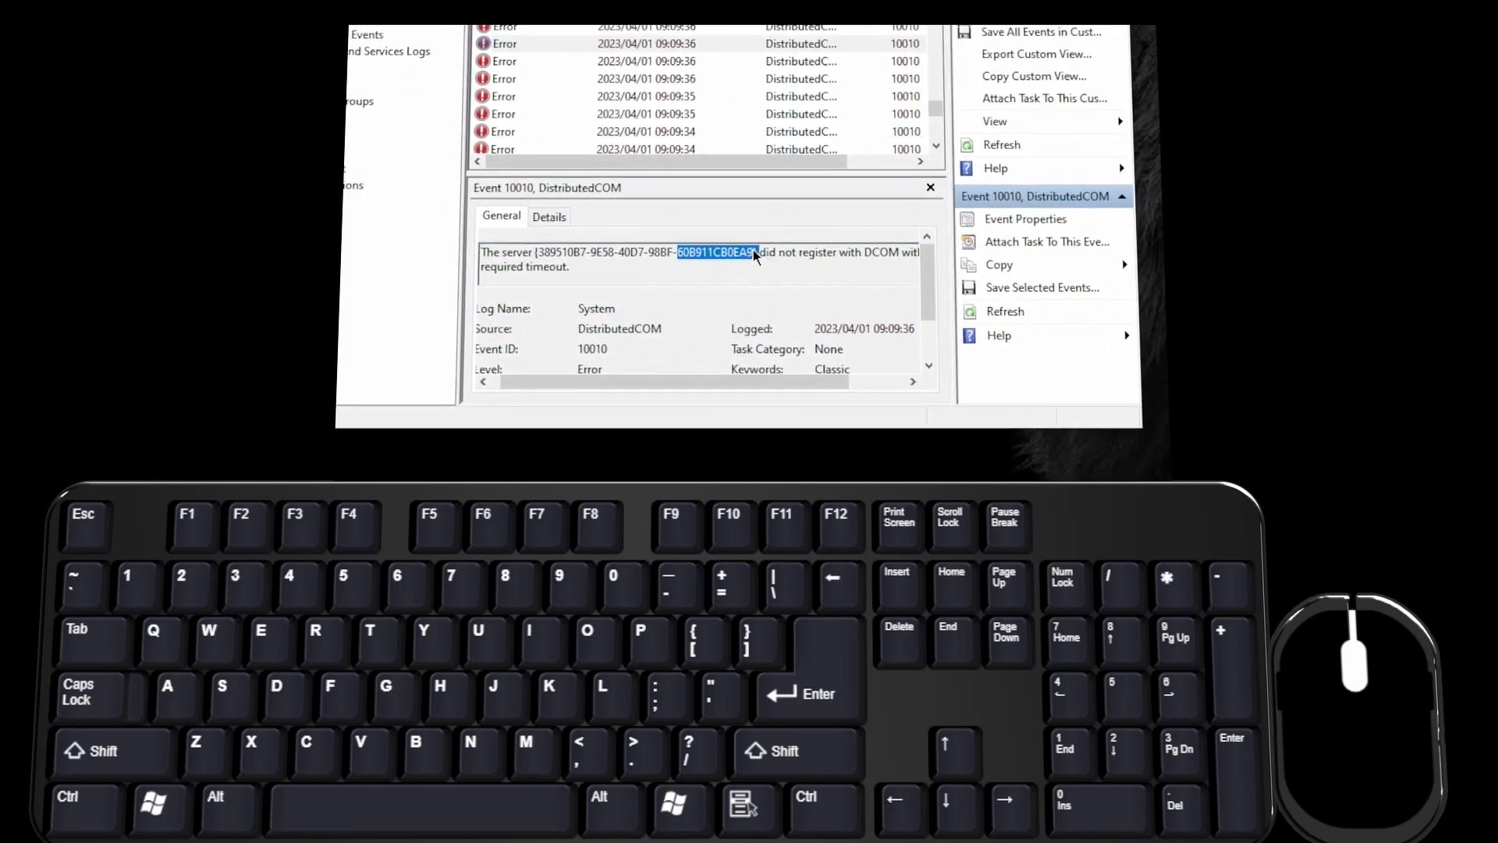
{"action": "left_click_drag", "start_coordinate": [754, 256], "coordinate": [667, 259]}
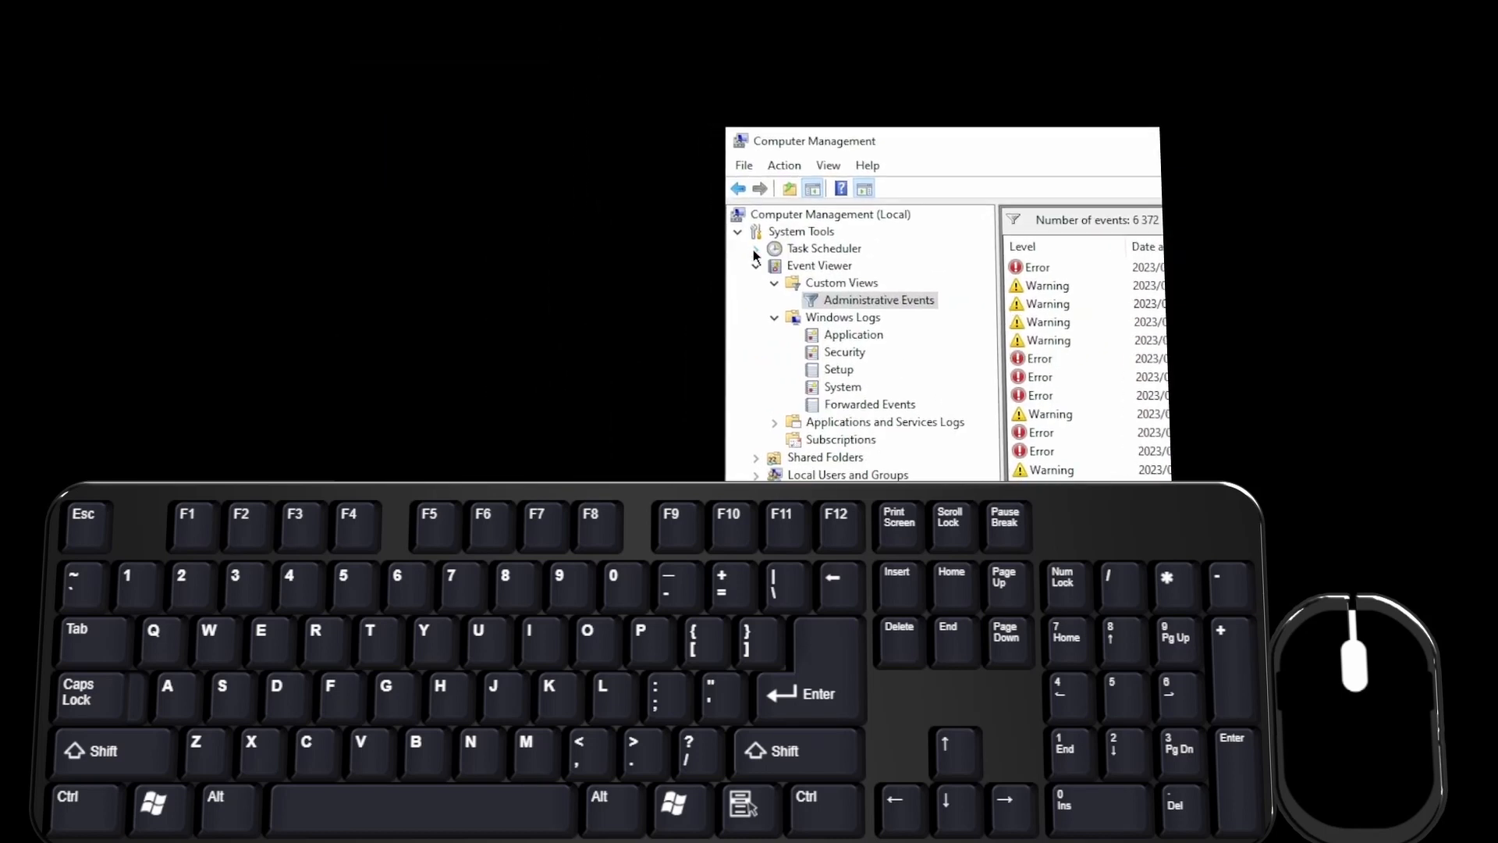
Open the Task Scheduler Library under Task Scheduler and select the CCleanerCrashReporting task.
{"action": "left_click", "coordinate": [732, 258]}
{"action": "left_click", "coordinate": [751, 249]}
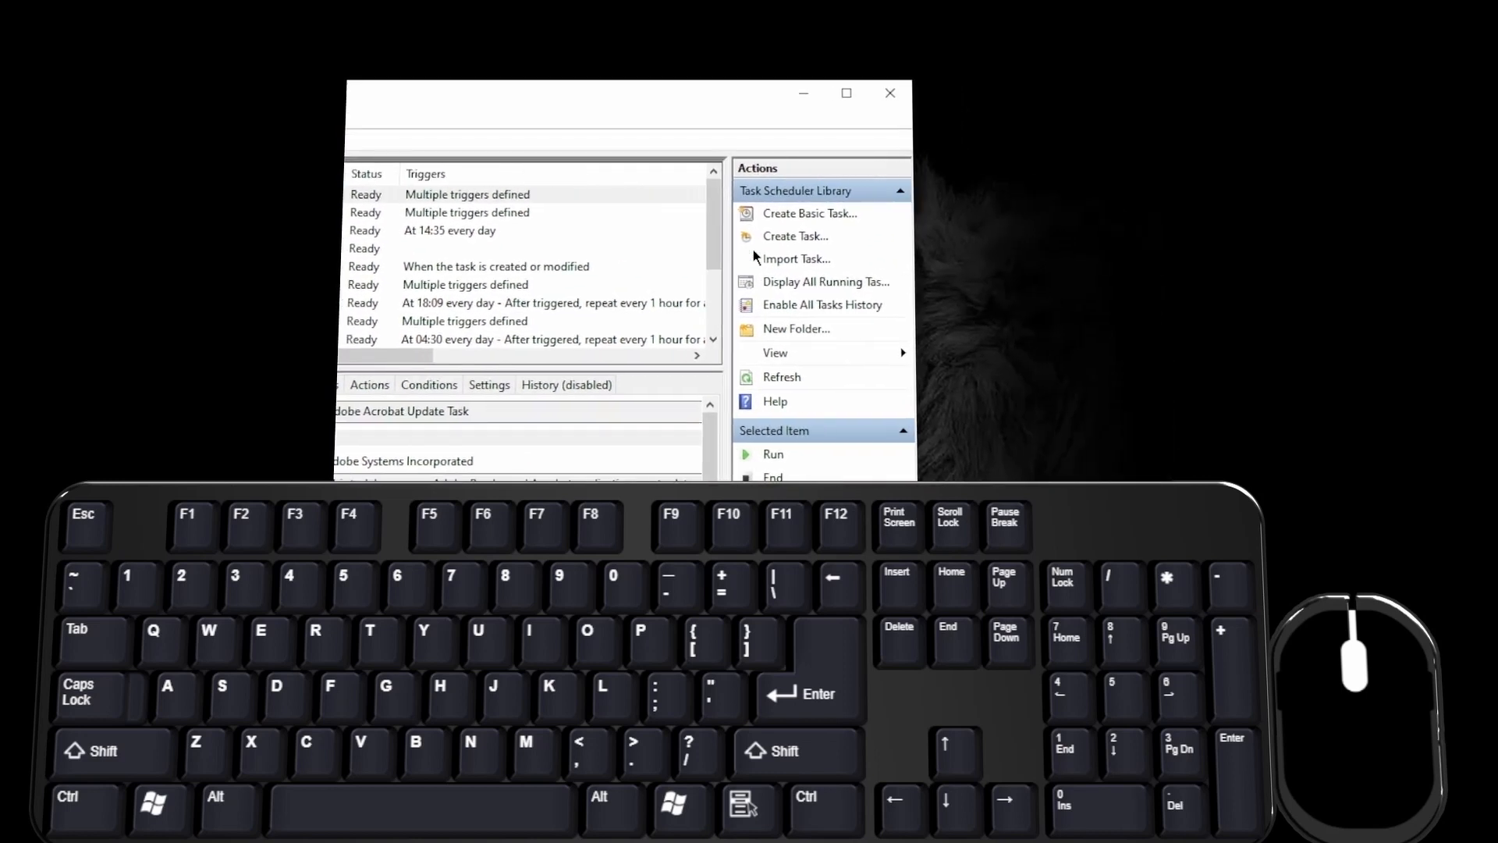
{"action": "left_click", "coordinate": [581, 259]}
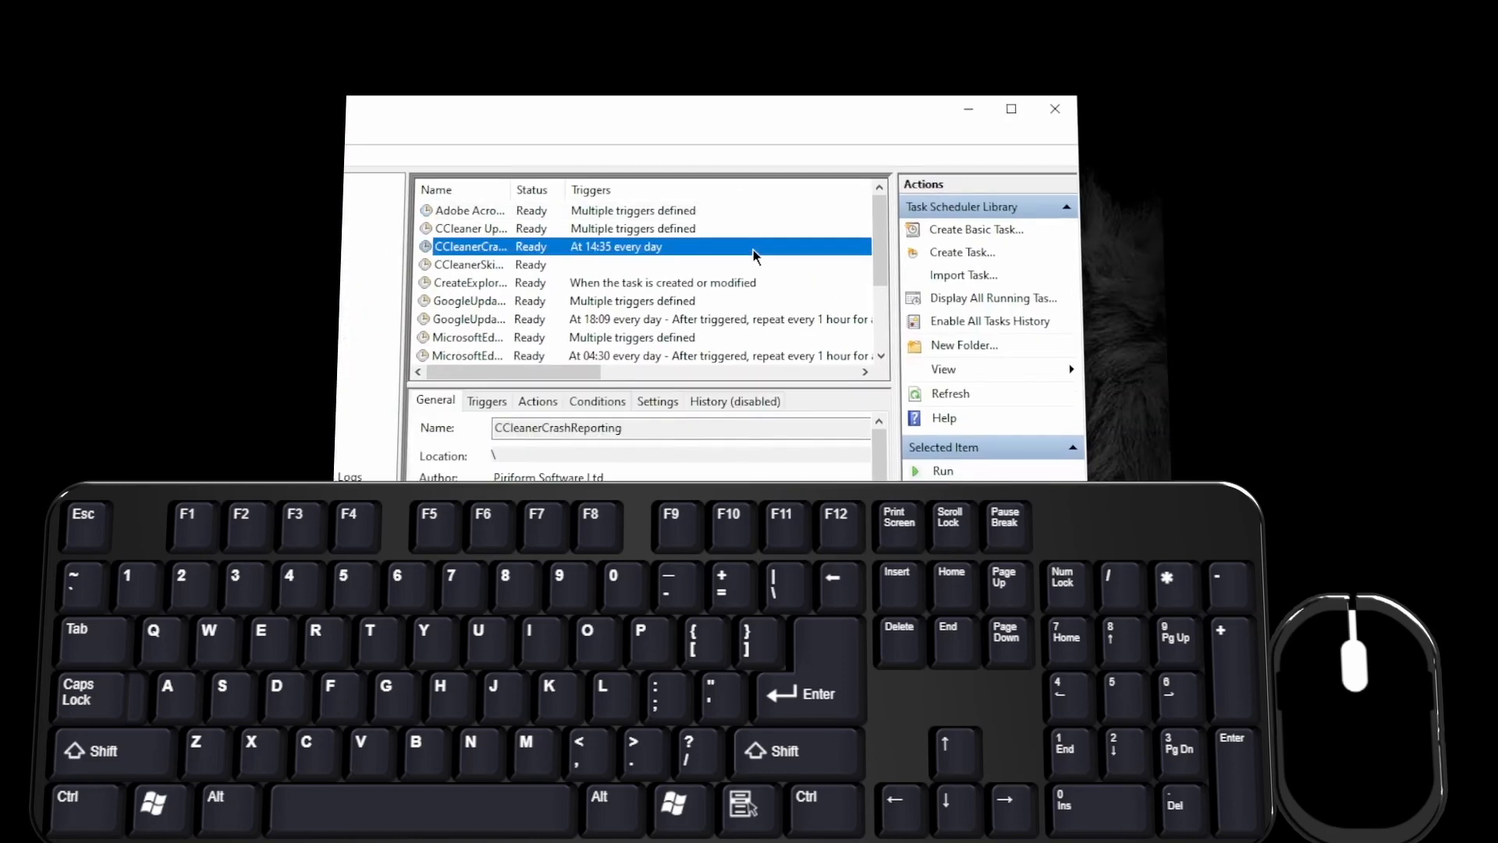
Look through the scheduled tasks in the library and examine their status and triggers.
{"action": "scroll", "coordinate": [568, 274], "scroll_direction": "down", "scroll_amount": 2}
{"action": "scroll", "coordinate": [523, 285], "scroll_direction": "up", "scroll_amount": 1}
{"action": "scroll", "coordinate": [754, 253], "scroll_direction": "down", "scroll_amount": 1}
{"action": "scroll", "coordinate": [754, 254], "scroll_direction": "up", "scroll_amount": 2}
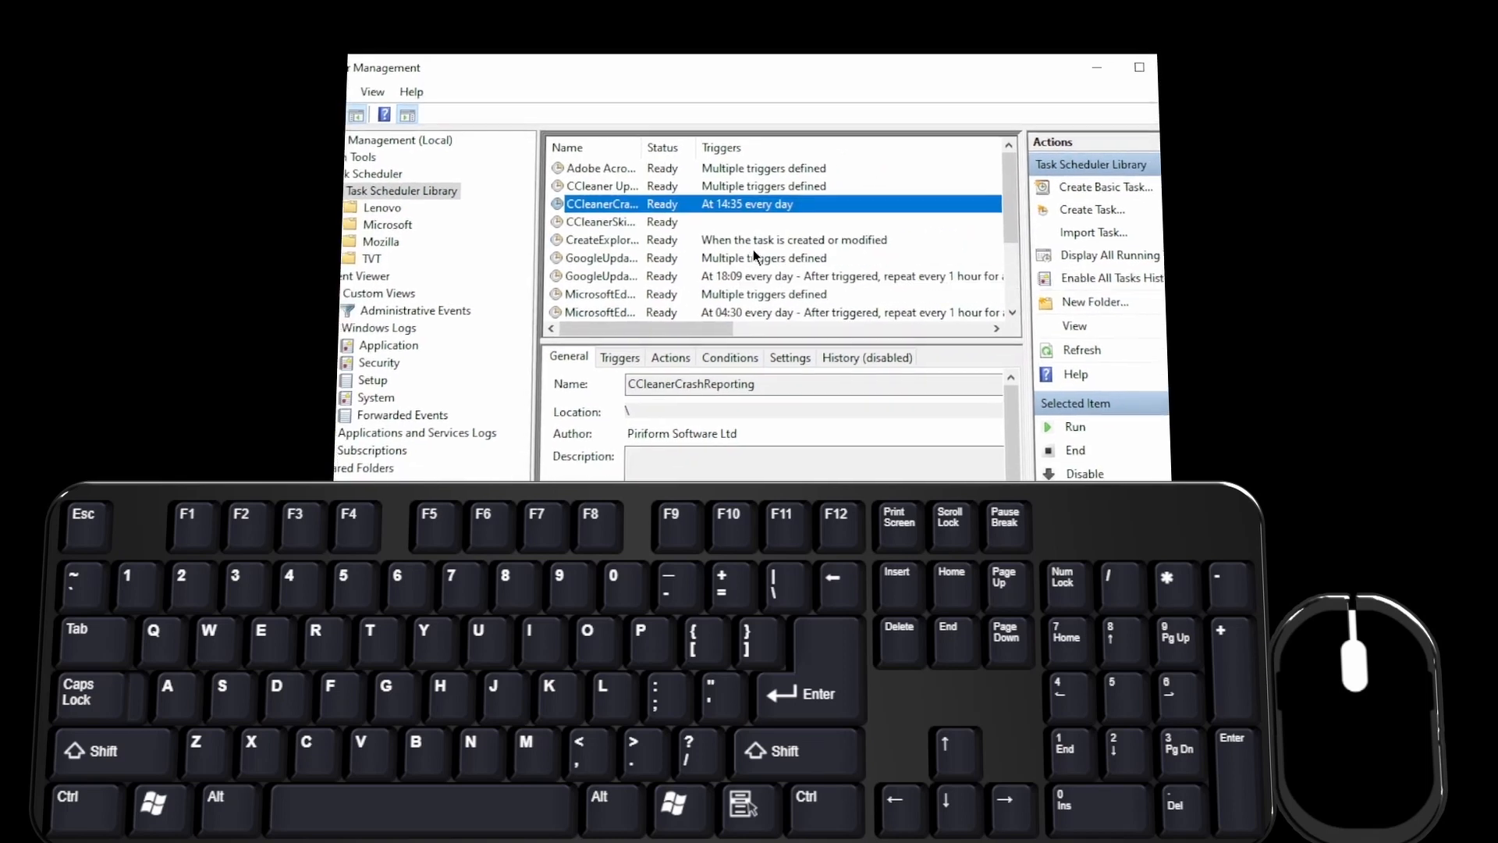
{"action": "scroll", "coordinate": [754, 253], "scroll_direction": "down", "scroll_amount": 2}
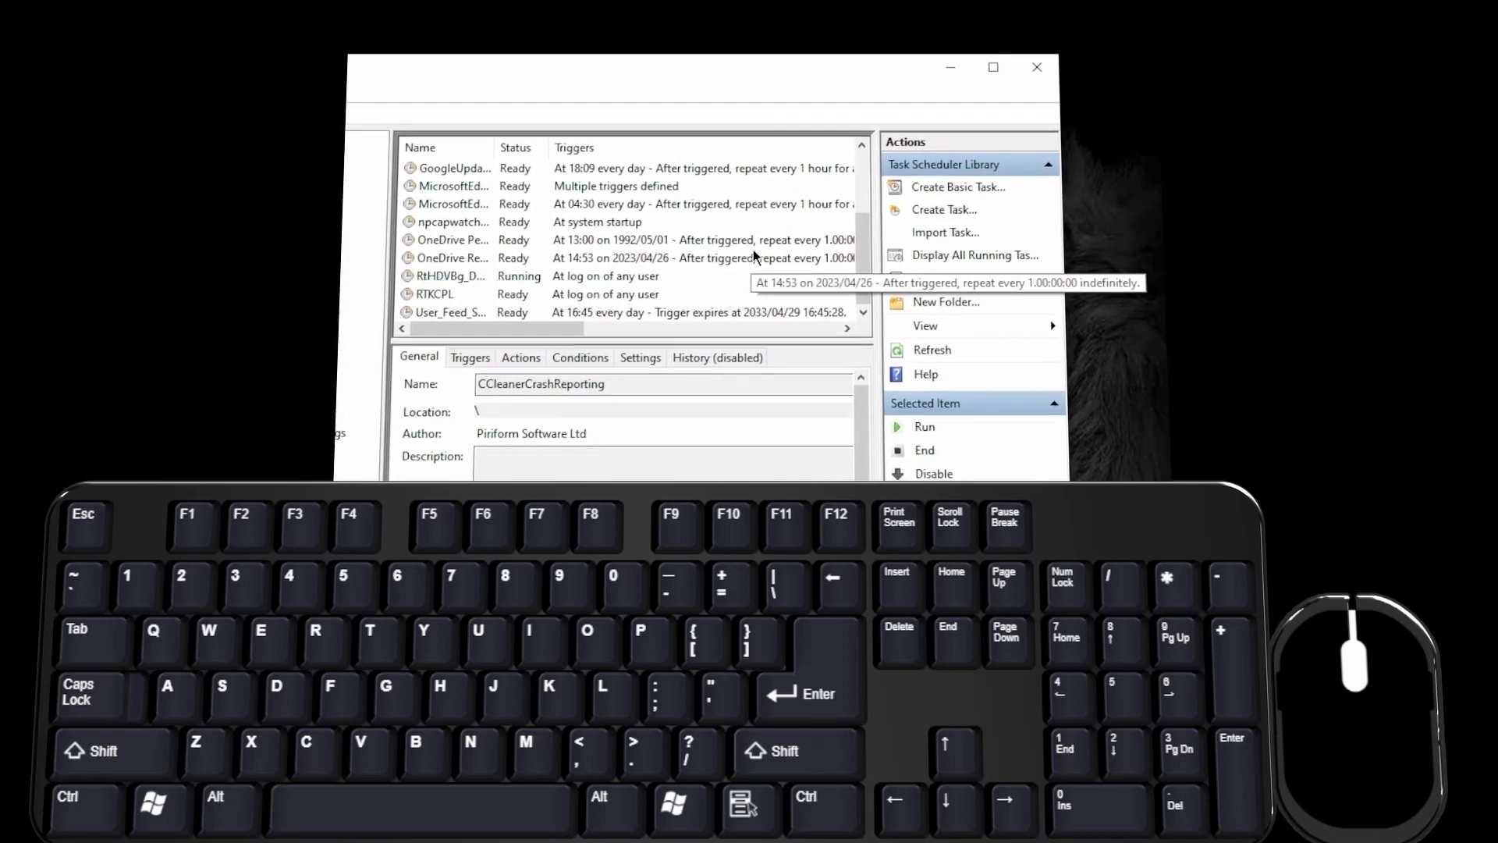
{"action": "scroll", "coordinate": [754, 254], "scroll_direction": "up", "scroll_amount": 2}
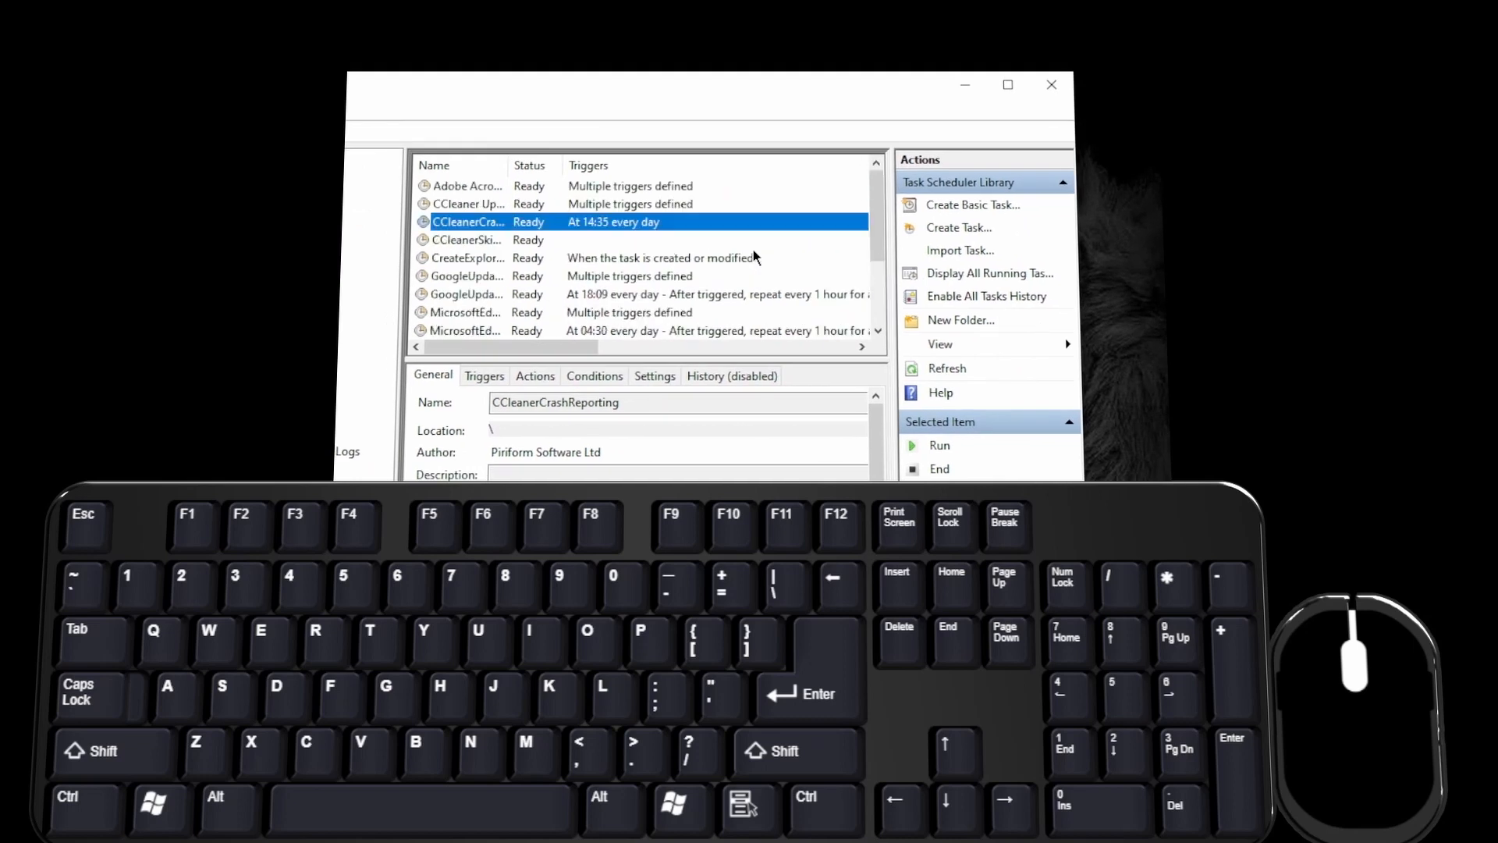
{"action": "scroll", "coordinate": [754, 253], "scroll_direction": "down", "scroll_amount": 2}
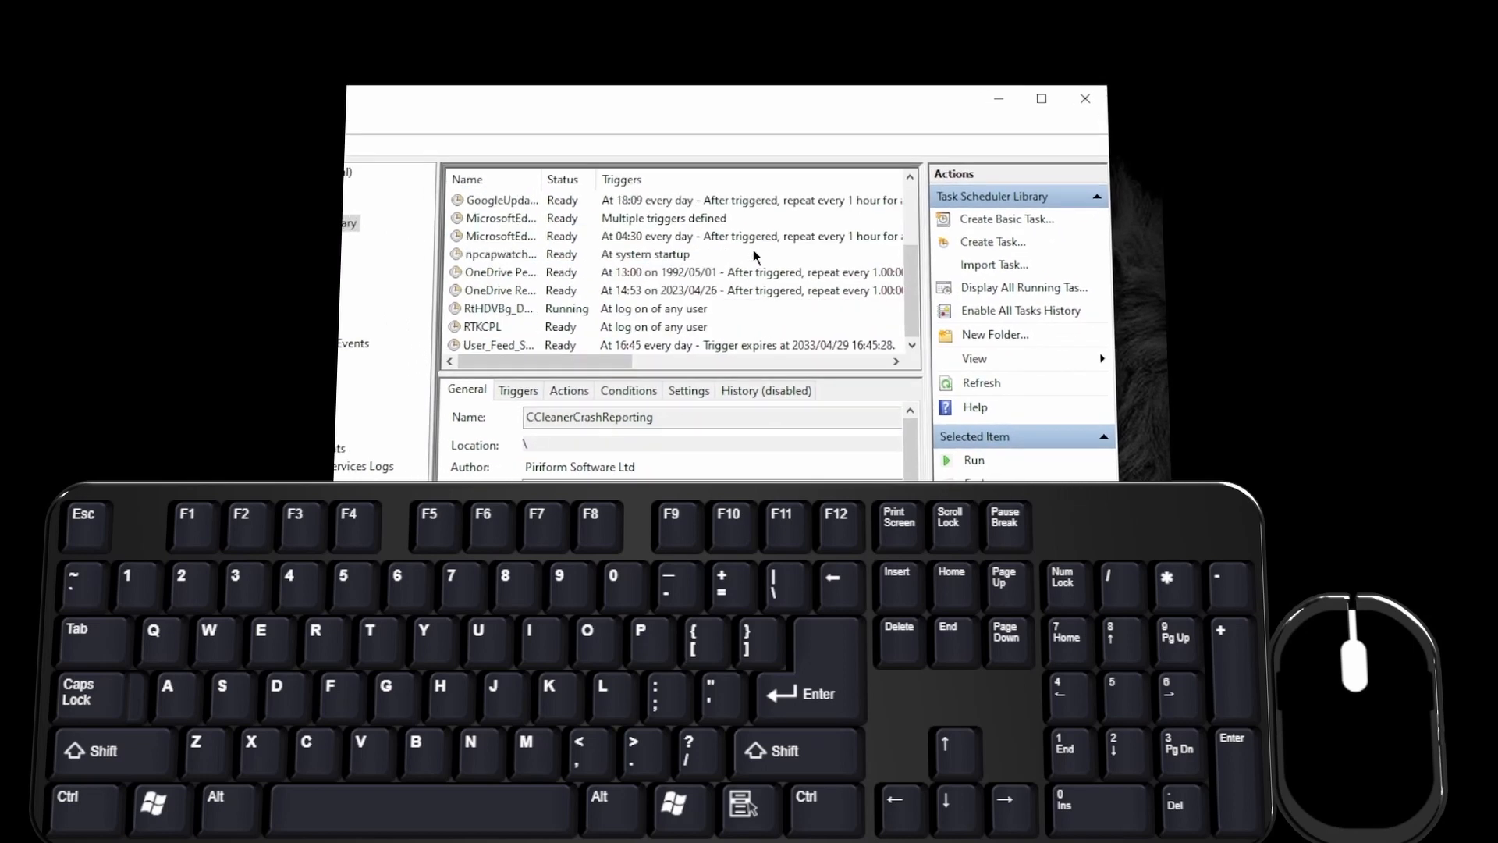
{"action": "scroll", "coordinate": [754, 253], "scroll_direction": "up", "scroll_amount": 2}
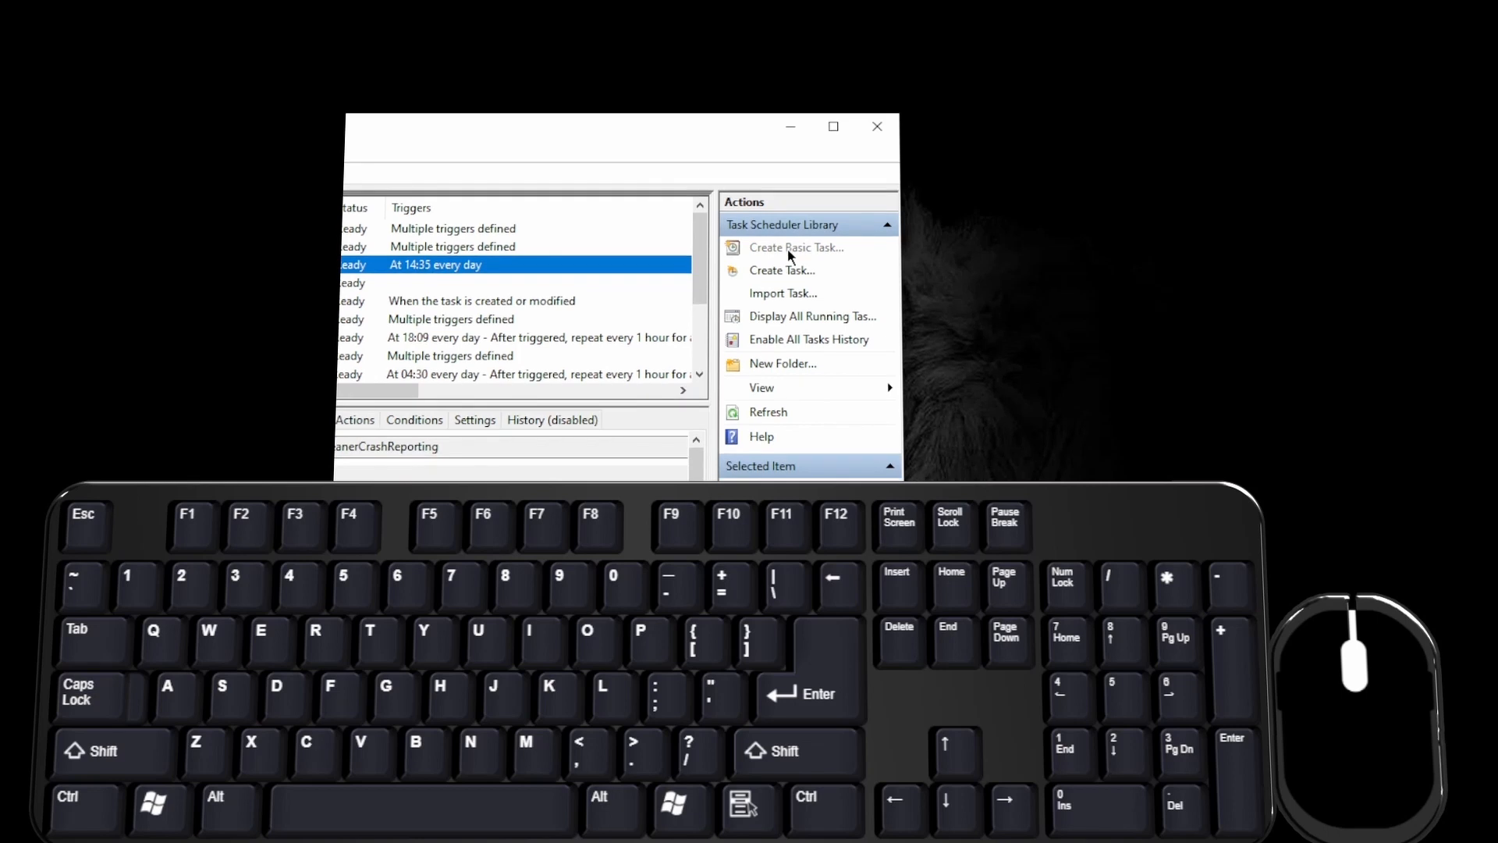
Set up a basic task that is triggered when I log on and starts a program.
{"action": "left_click", "coordinate": [789, 249]}
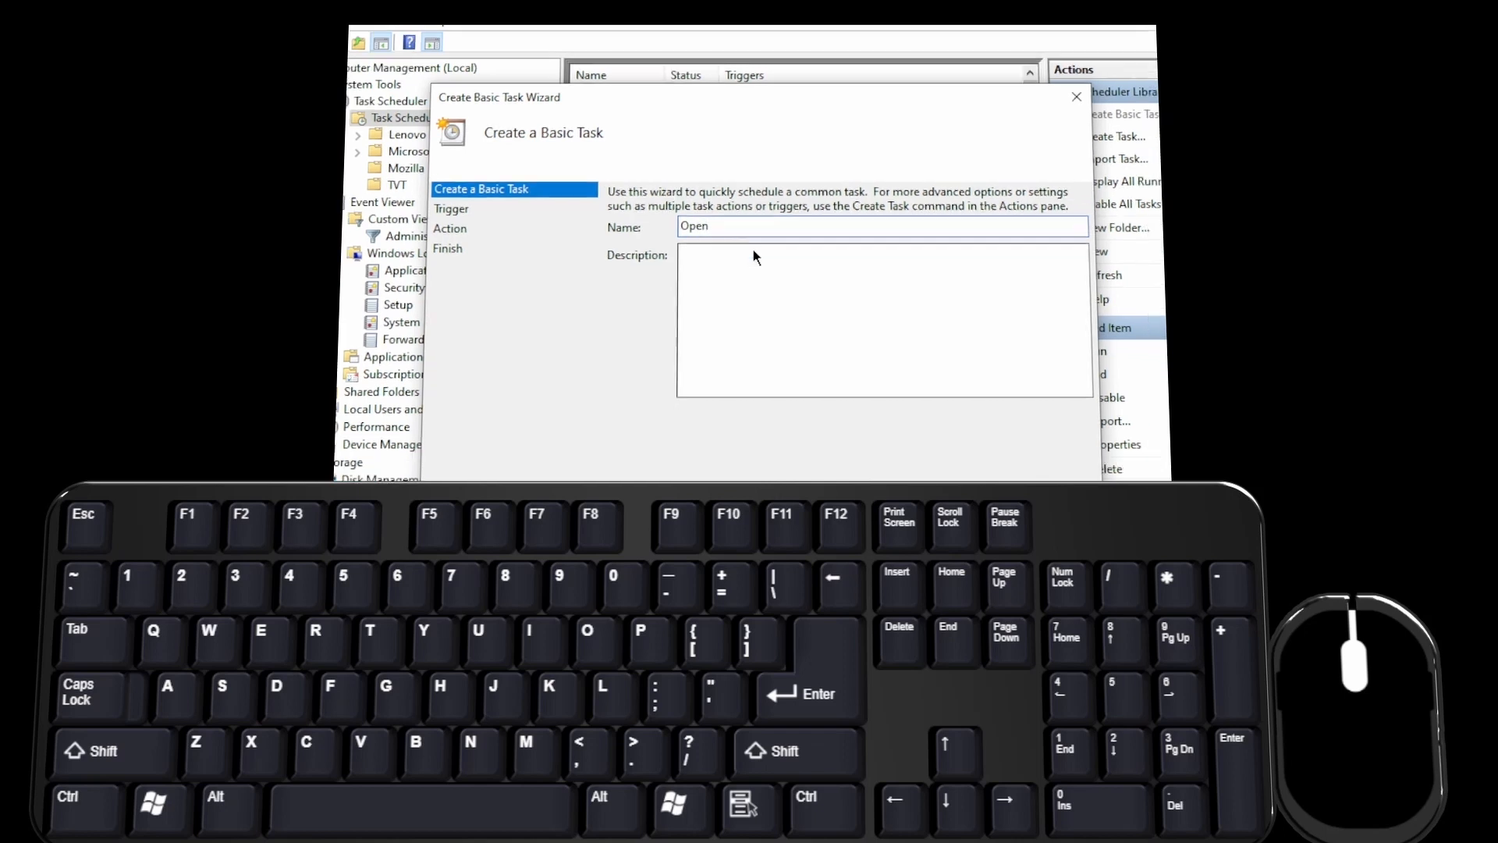
{"action": "left_click_drag", "start_coordinate": [821, 245], "coordinate": [671, 245]}
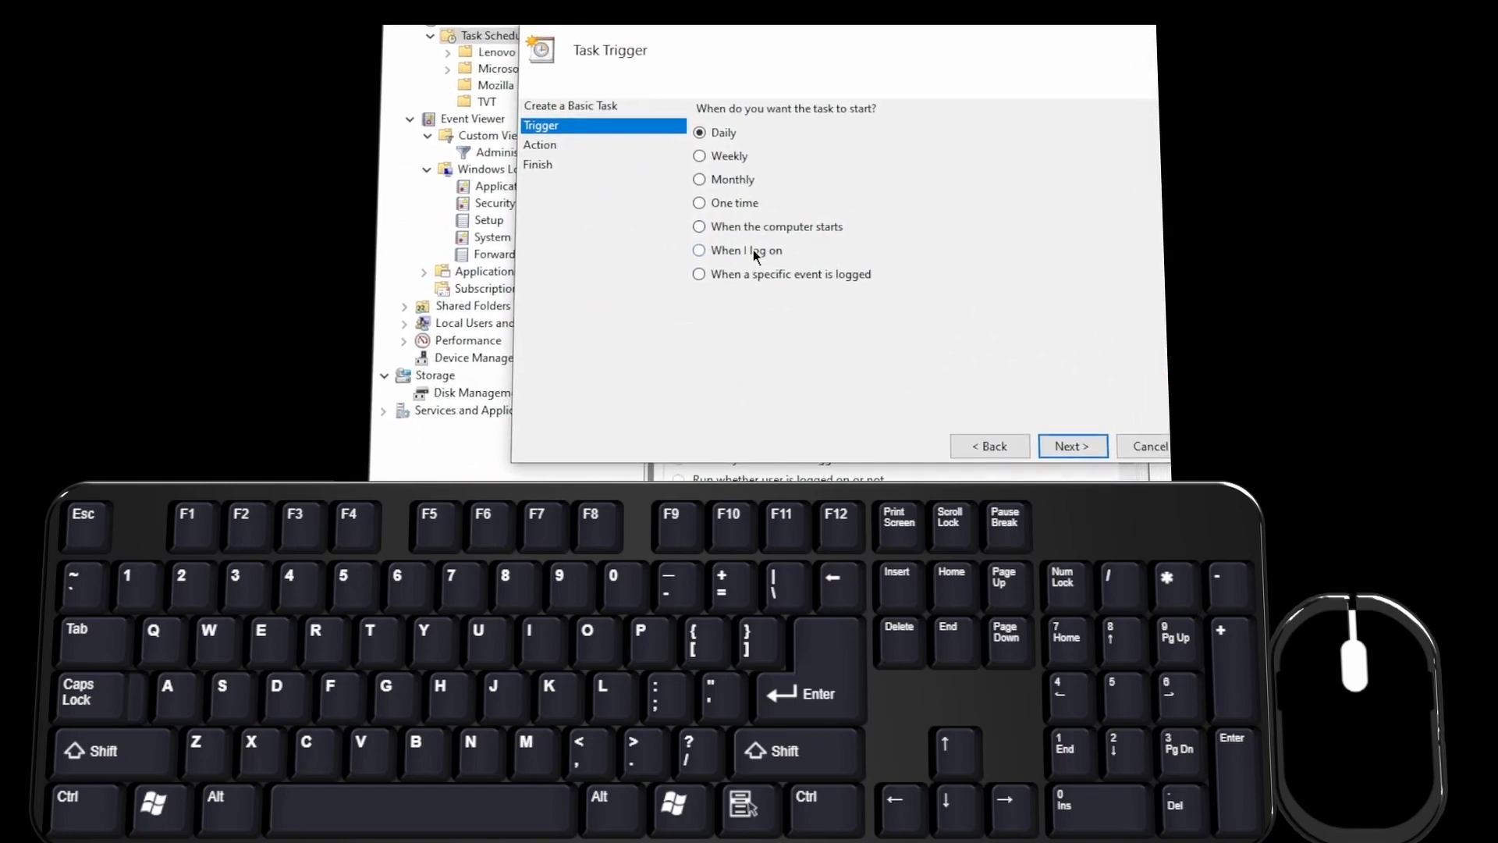
{"action": "left_click", "coordinate": [754, 248]}
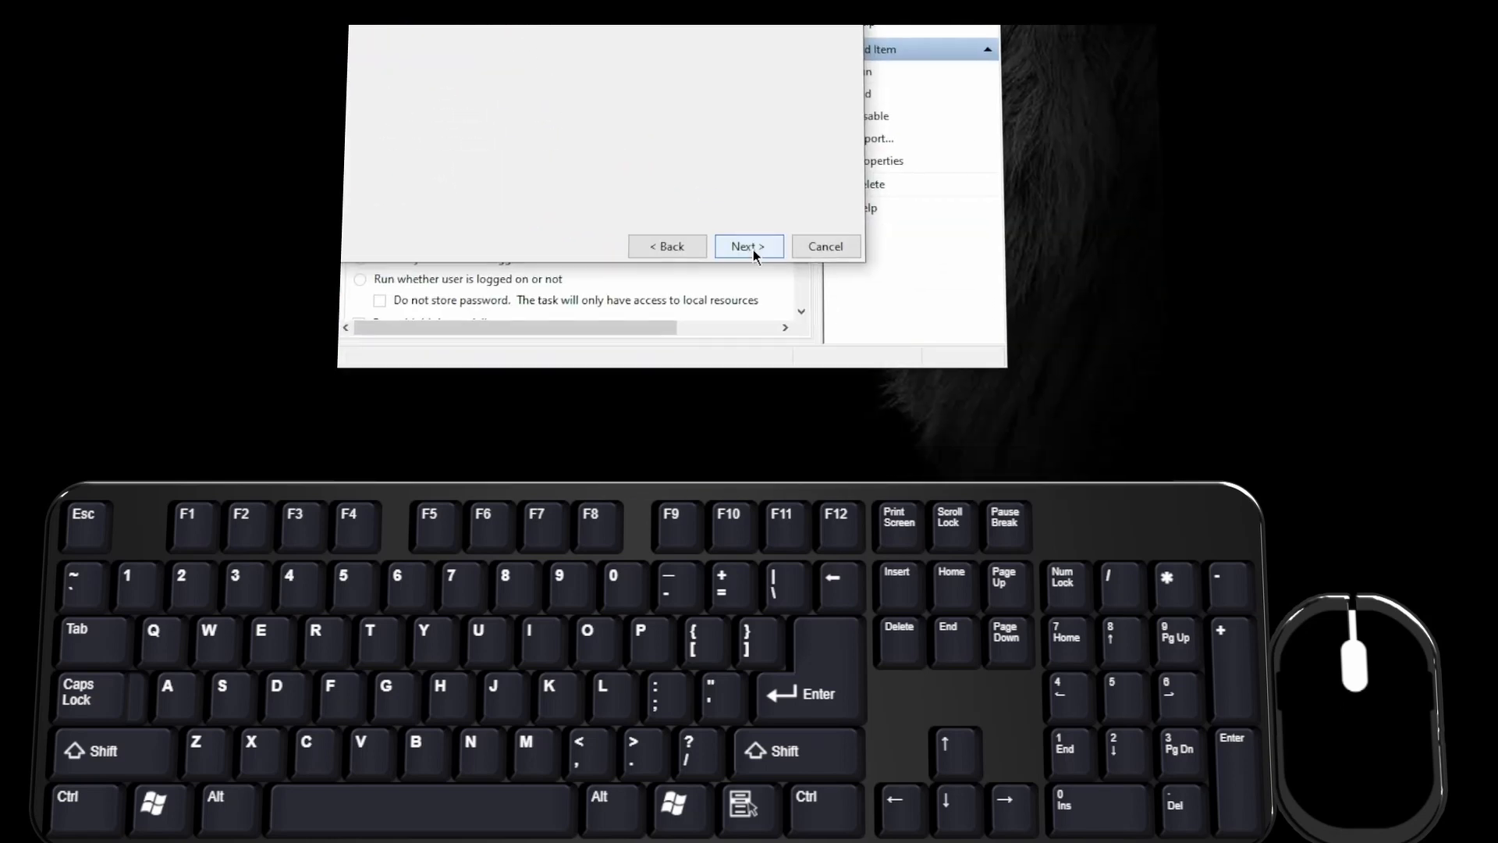
{"action": "left_click", "coordinate": [758, 309]}
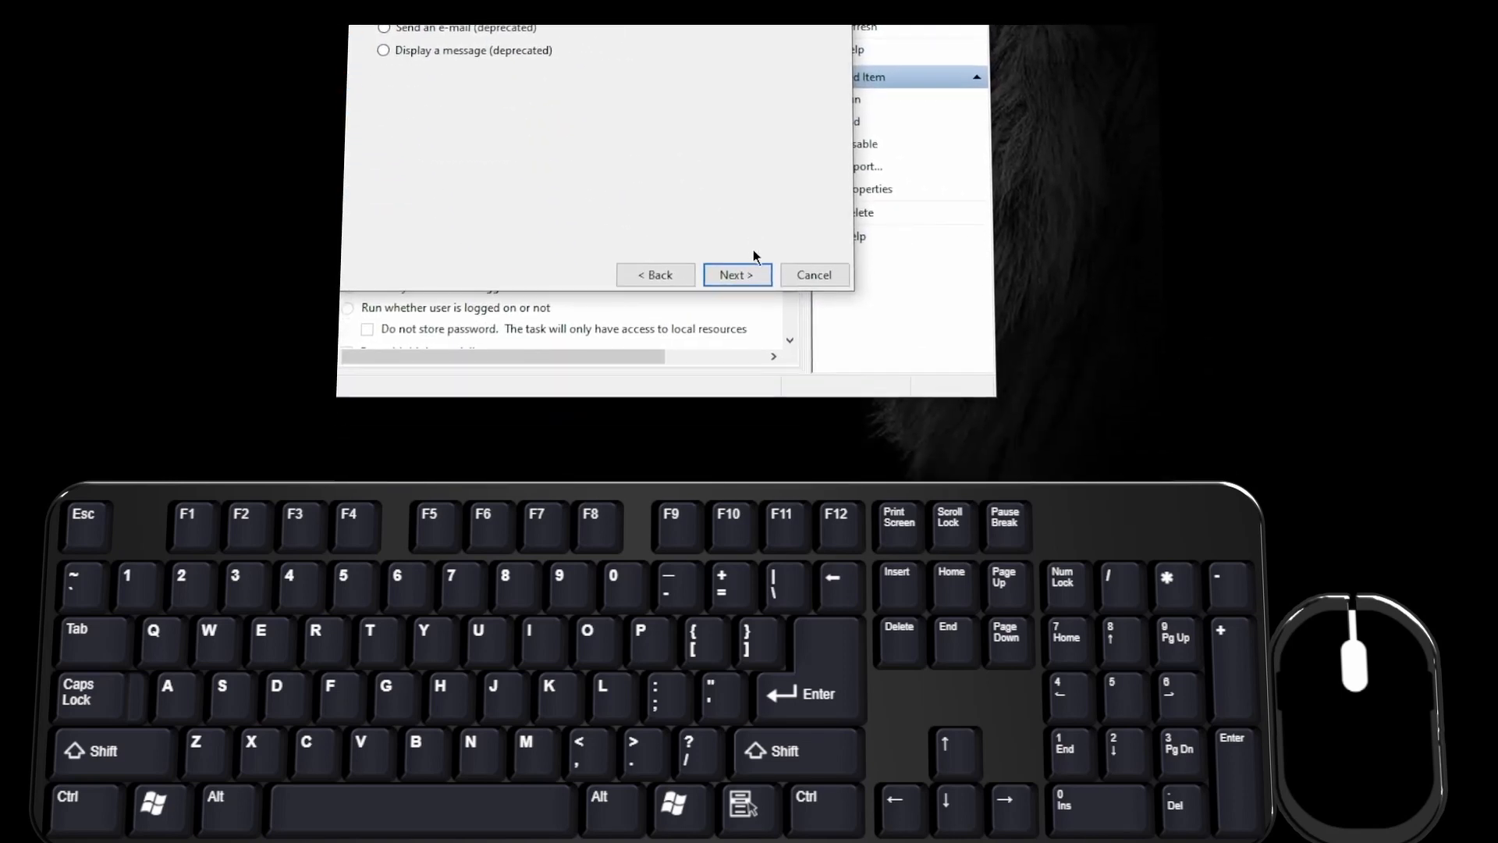
{"action": "left_click", "coordinate": [740, 305]}
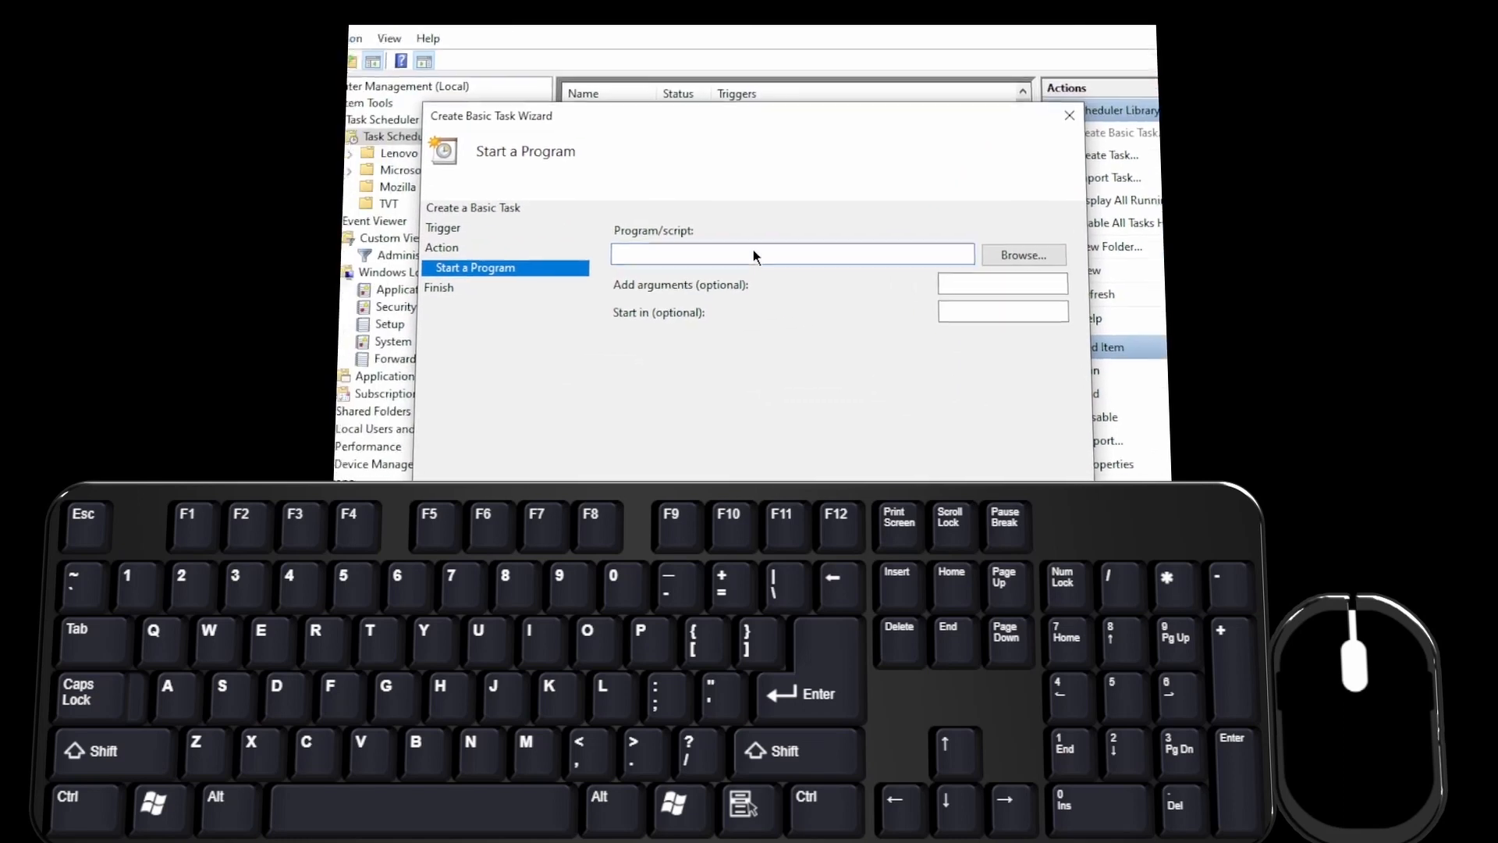
Create a new text document on the desktop.
{"action": "right_click", "coordinate": [752, 293]}
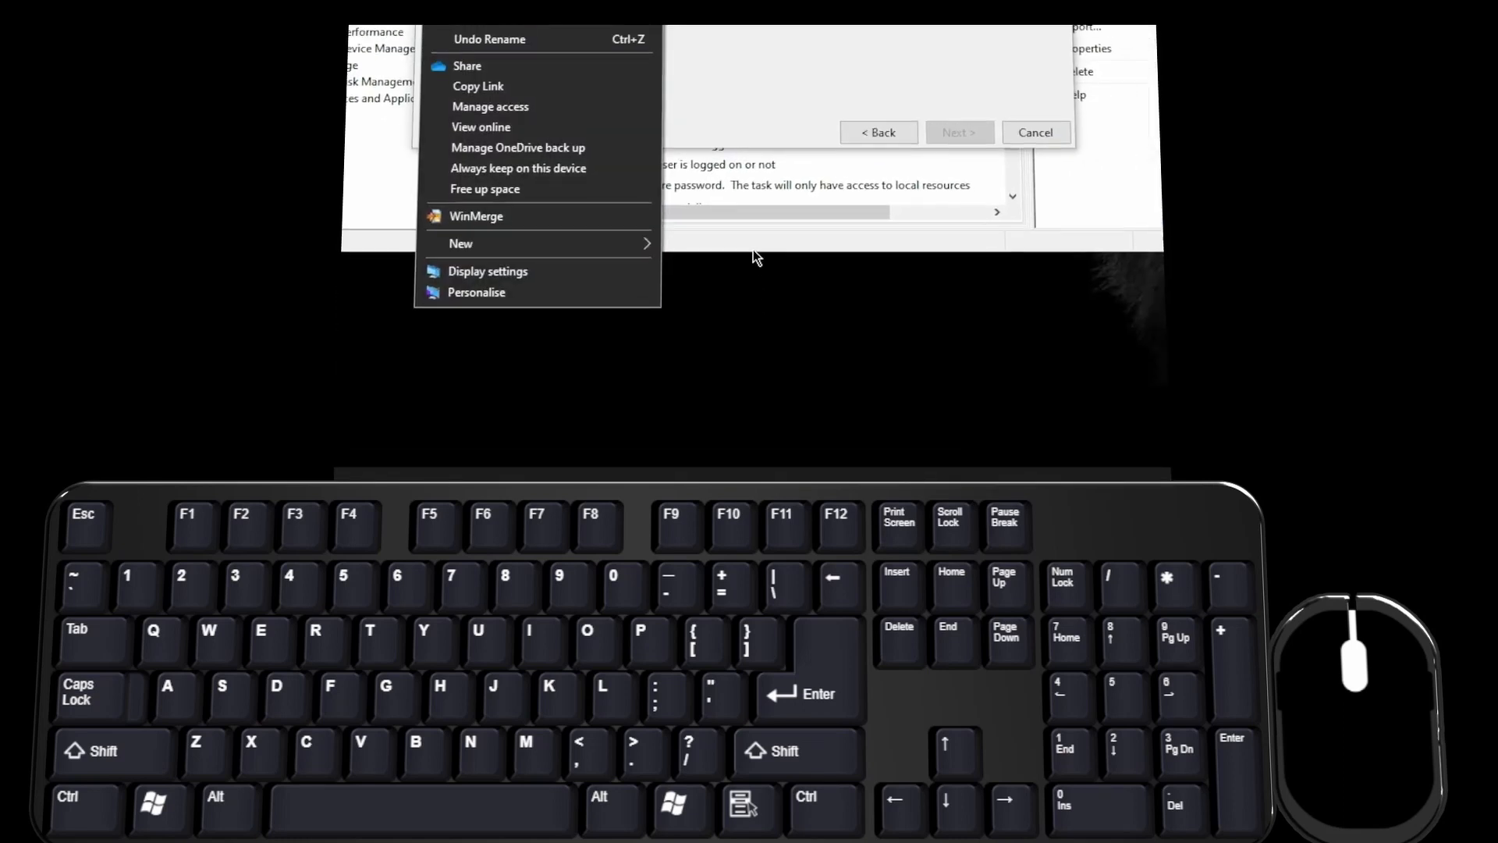
{"action": "mouse_move", "coordinate": [725, 232]}
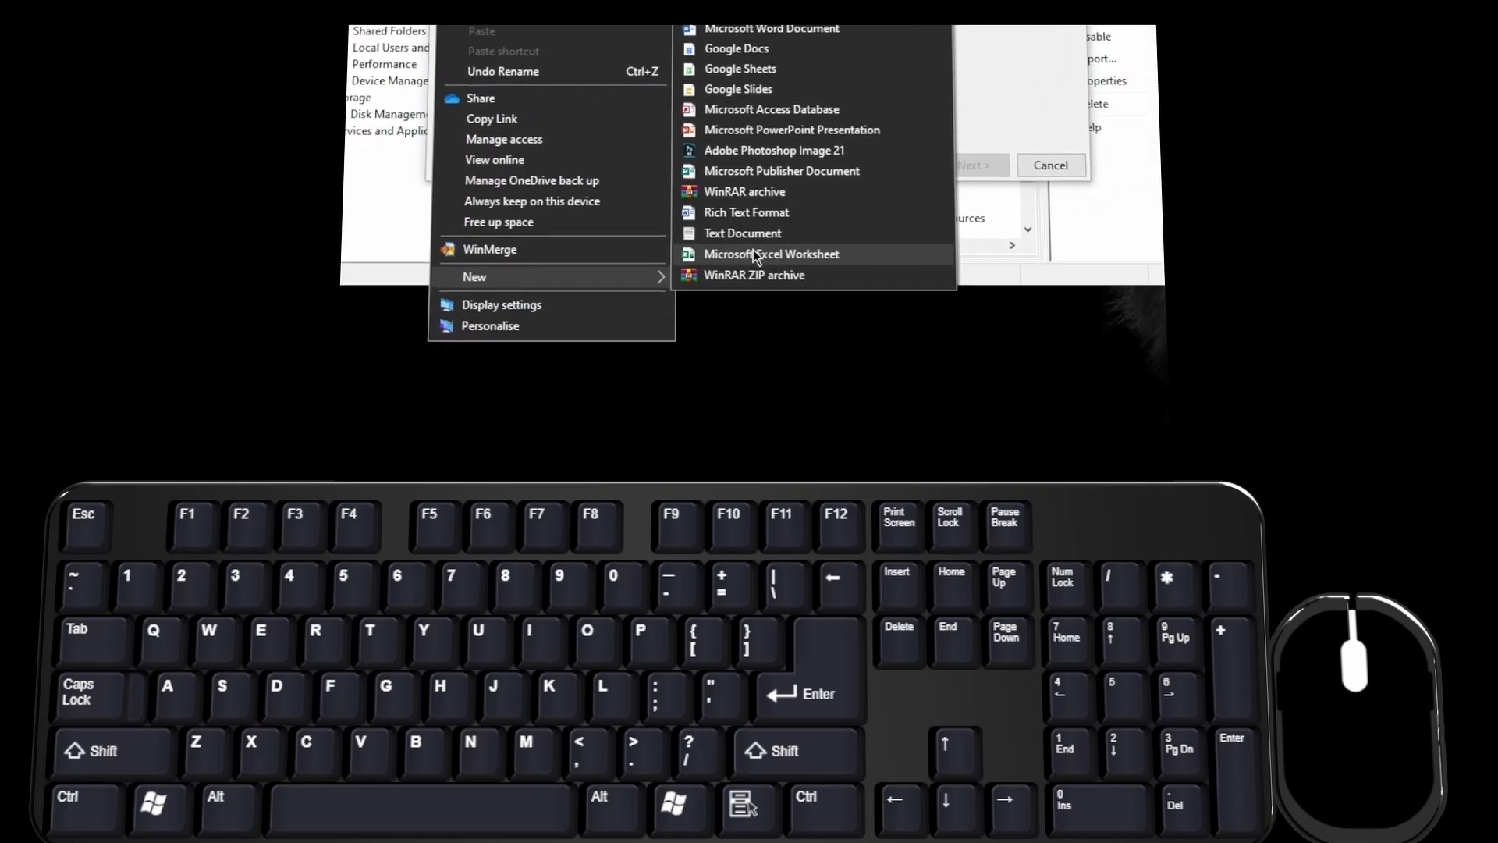
{"action": "left_click", "coordinate": [858, 204]}
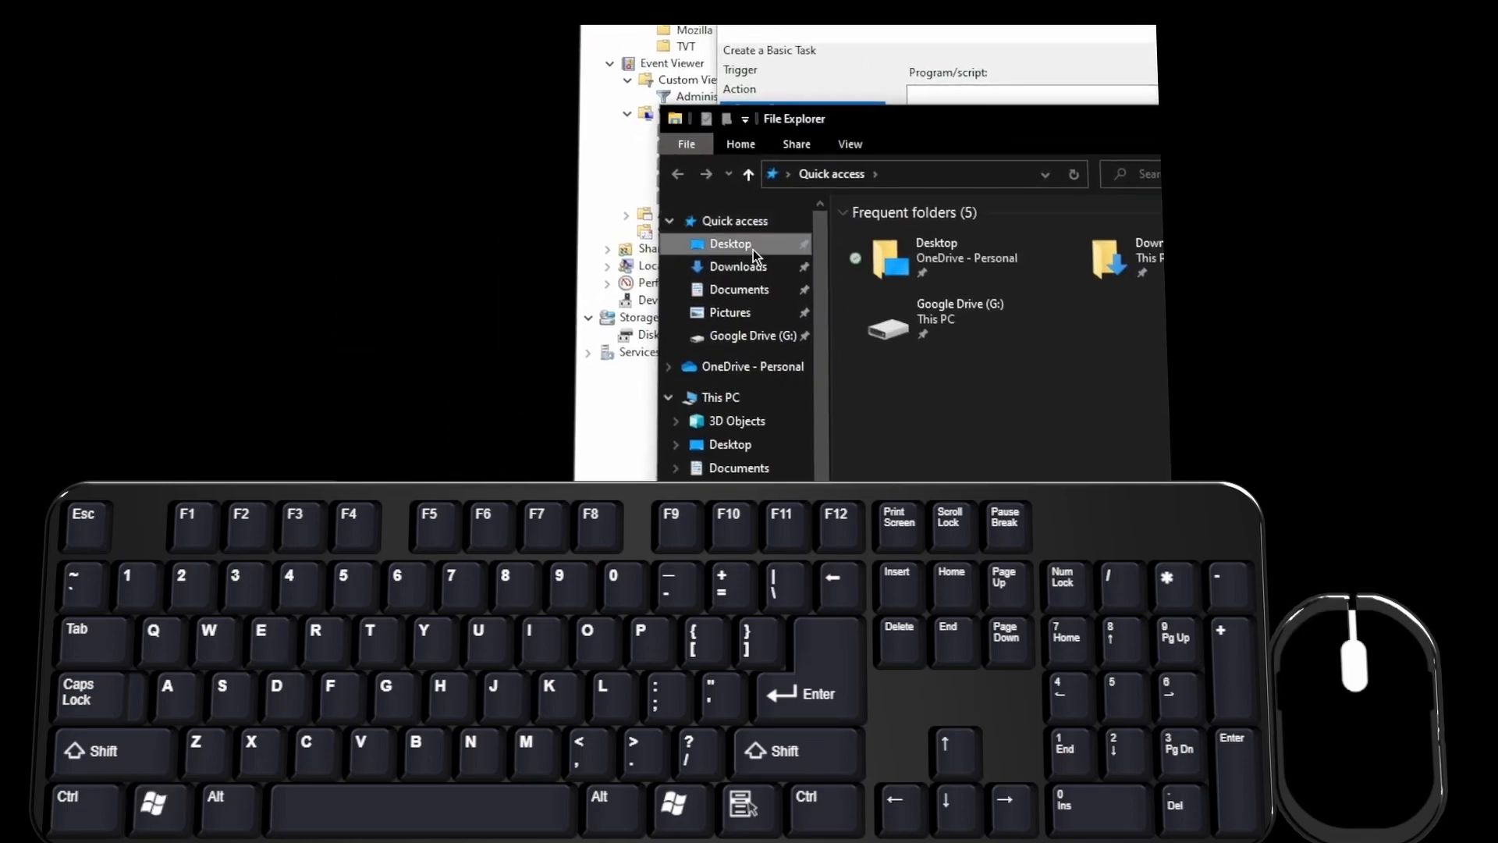
Open the Desktop folder and rename New Text Document.txt as LogTime.bat, accepting the extension change.
{"action": "left_click", "coordinate": [756, 251]}
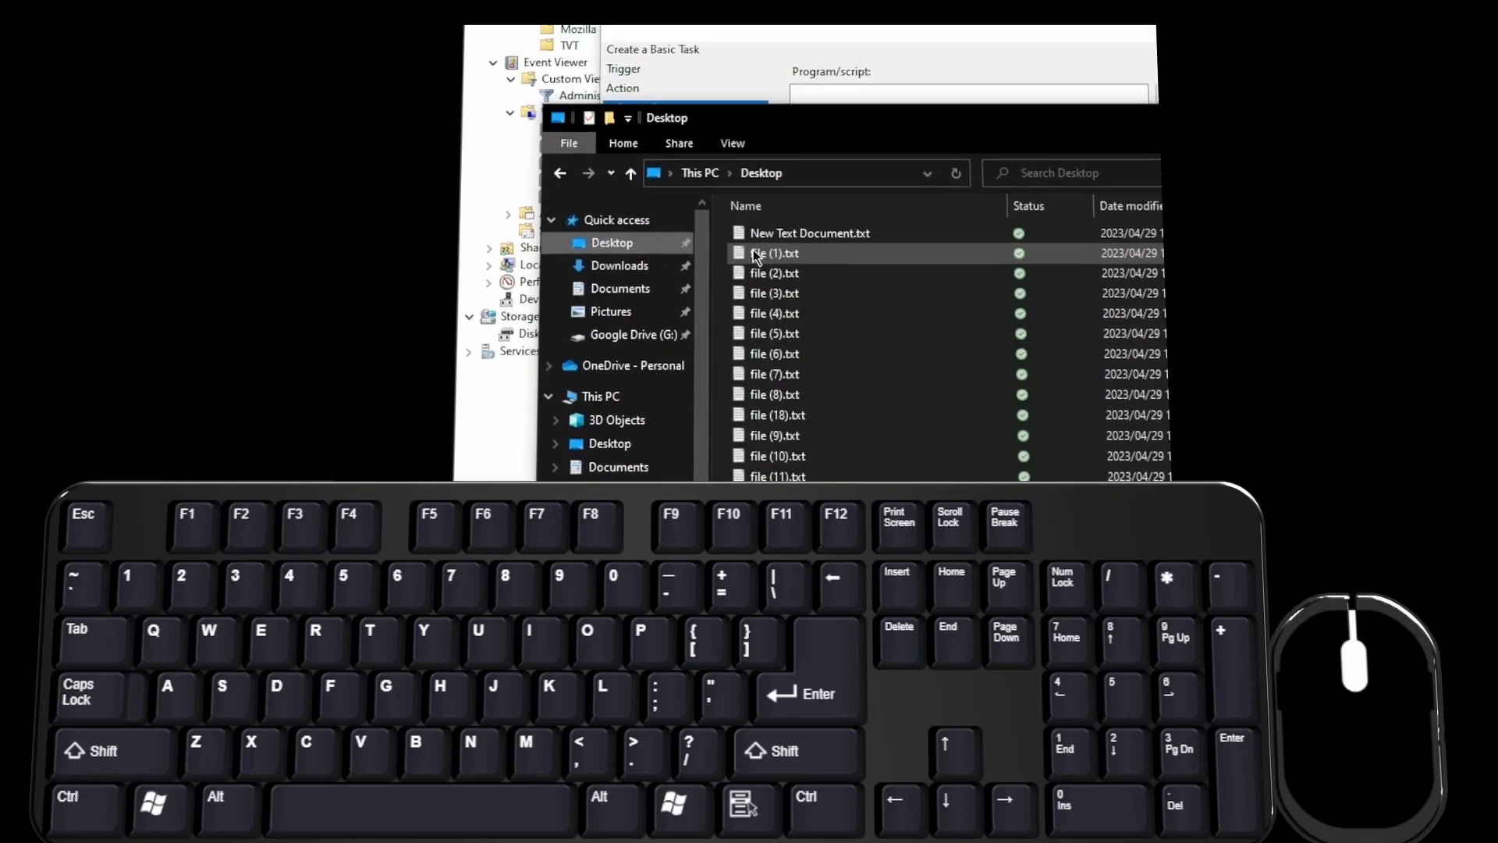
{"action": "left_click", "coordinate": [756, 250]}
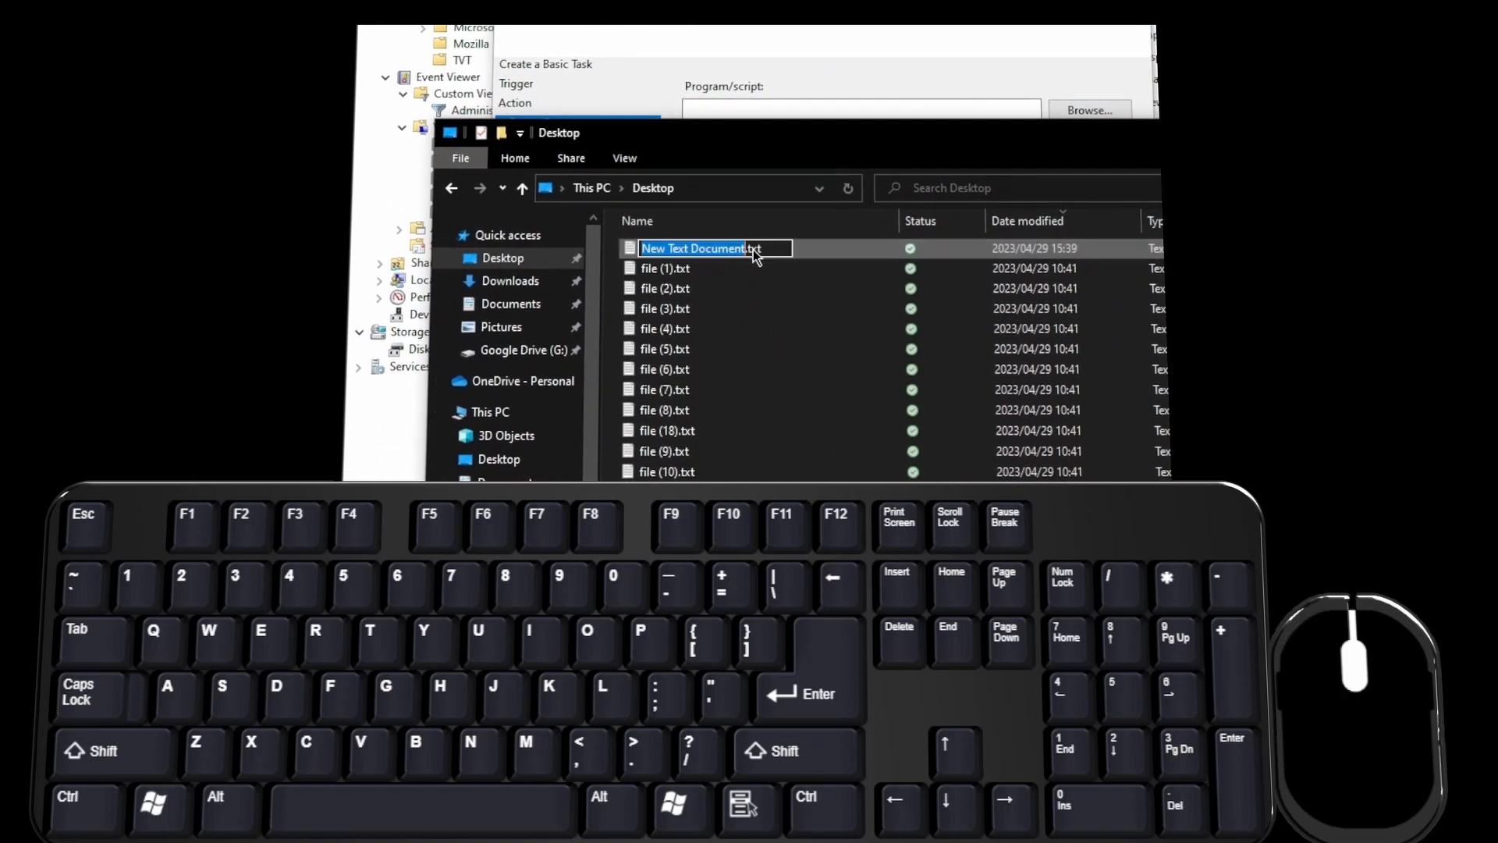
{"action": "type", "text": "Prog"}
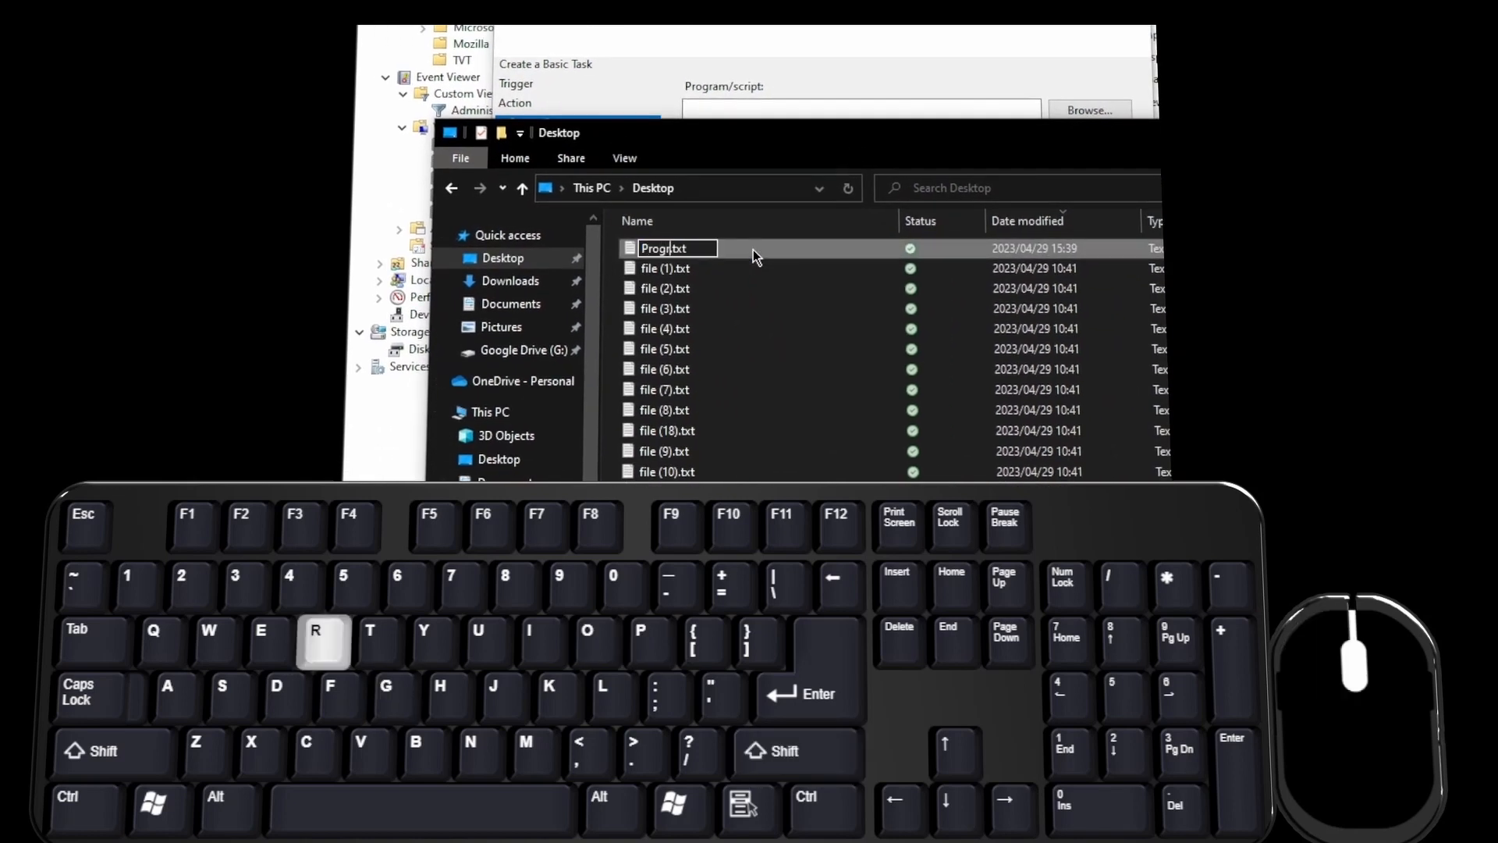
{"action": "type", "text": "LogT"}
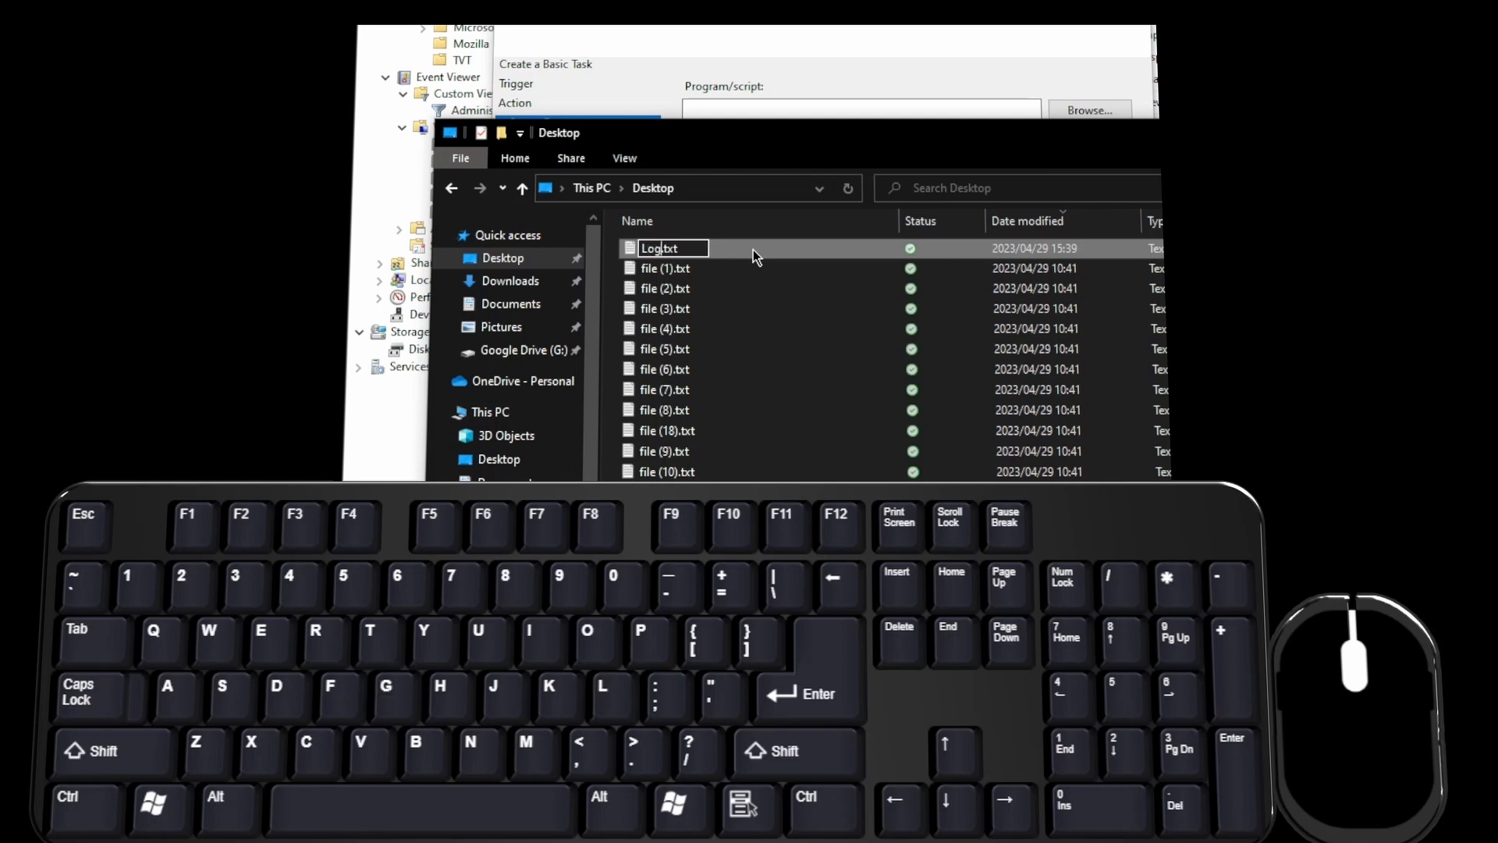
{"action": "type", "text": "ime.bat"}
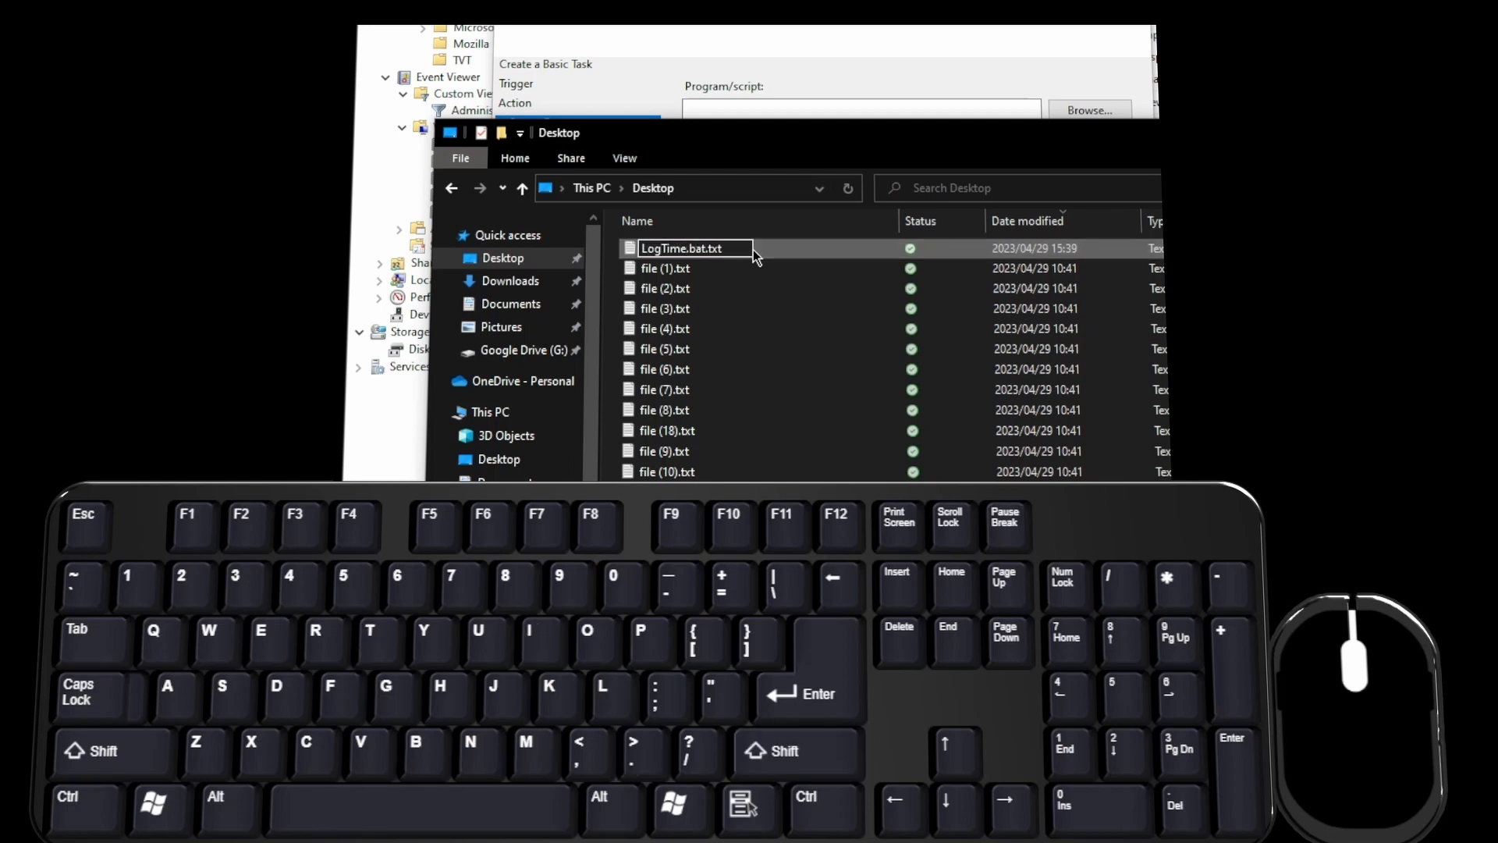
{"action": "key", "text": "Delete"}
{"action": "key", "text": "Delete"}
{"action": "key", "text": "Delete"}
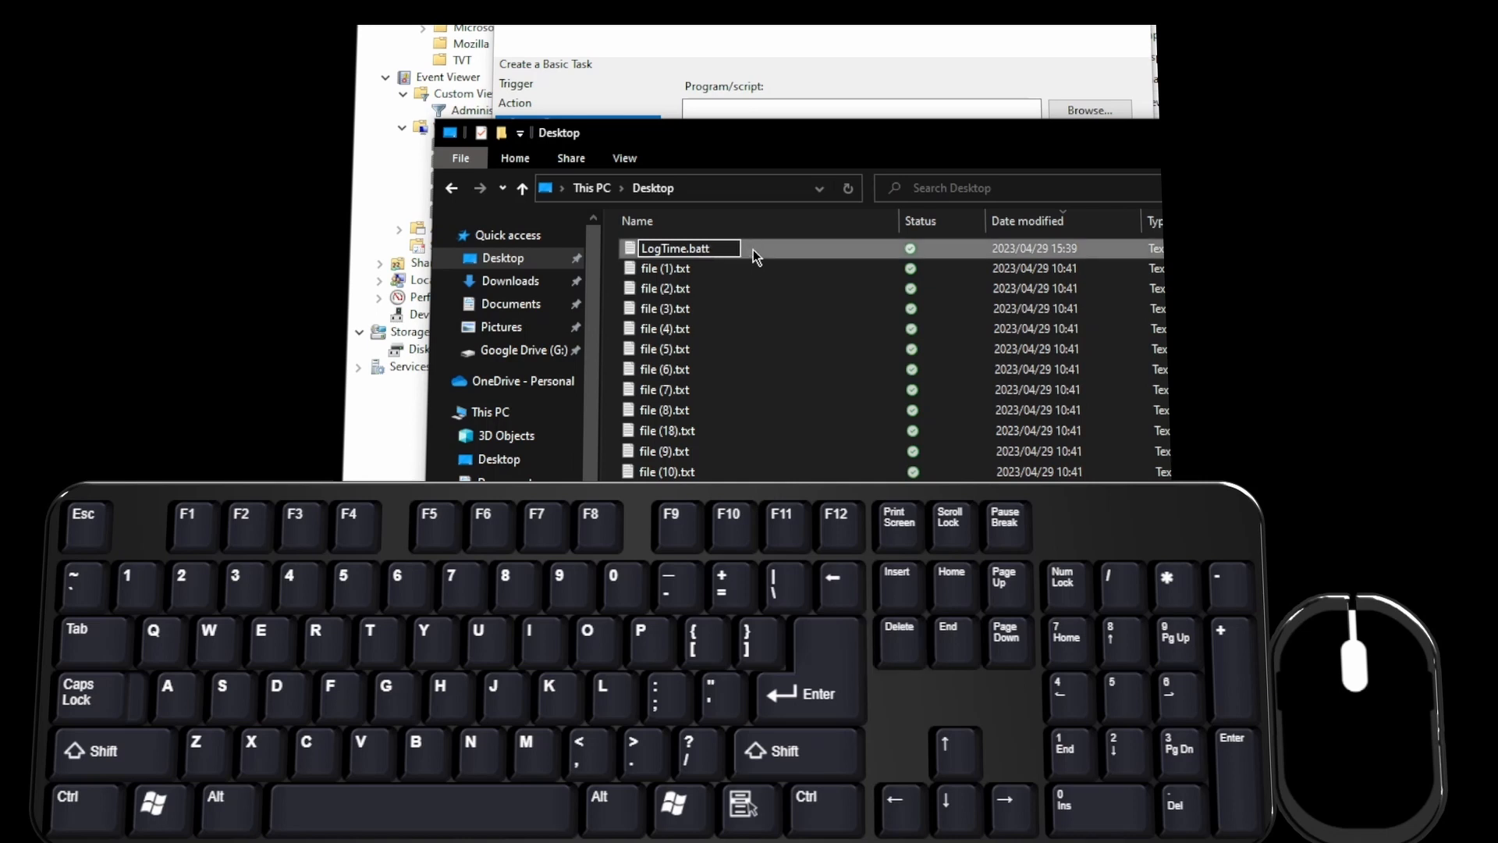
{"action": "key", "text": "Return"}
{"action": "left_click", "coordinate": [754, 255]}
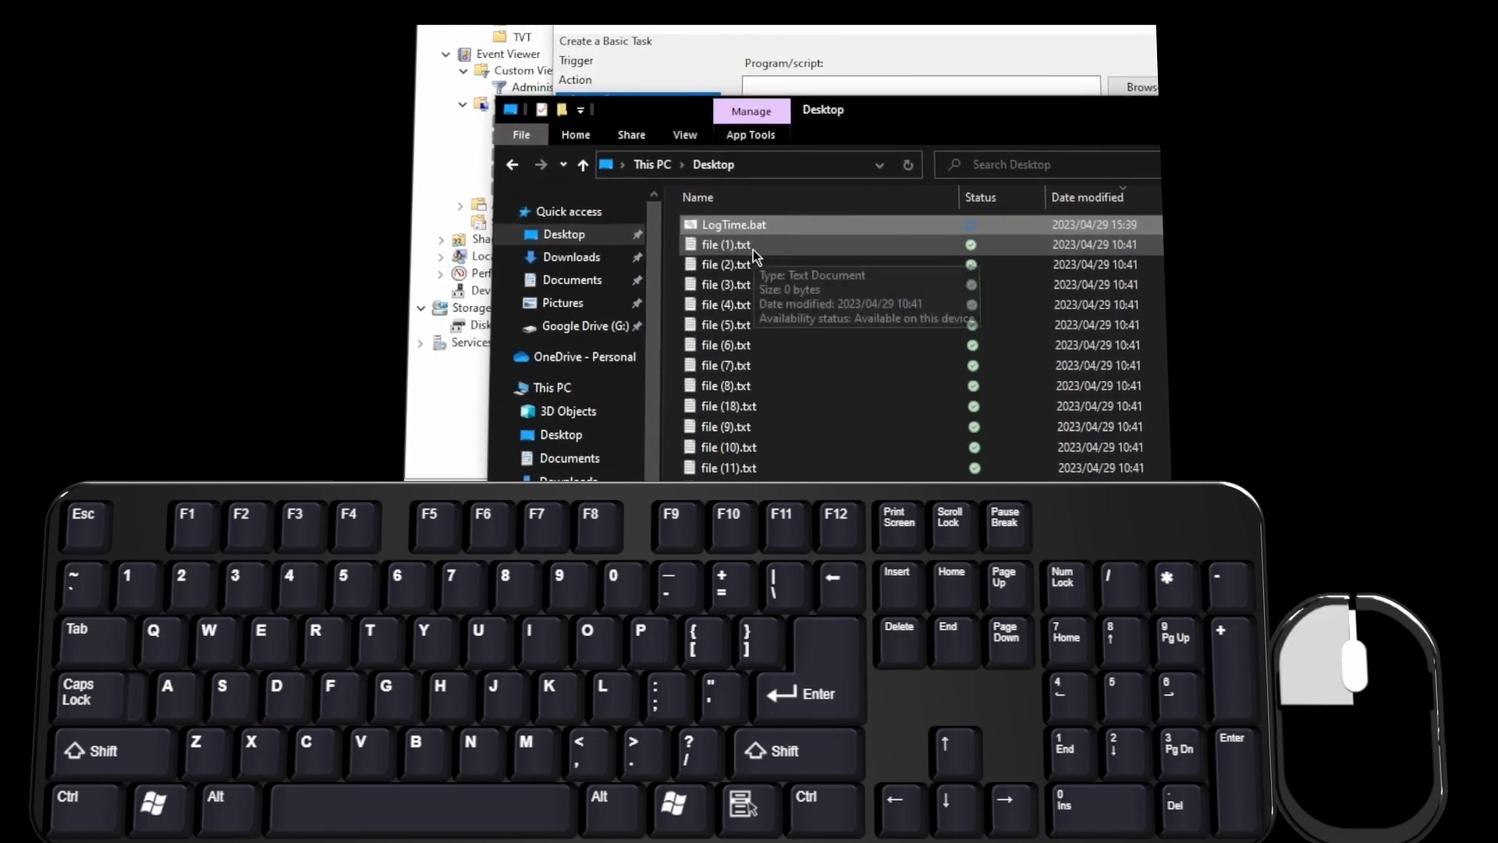
Rename the desktop file "file (1).txt" as log.txt.
{"action": "left_click", "coordinate": [754, 251]}
{"action": "key", "text": "F2"}
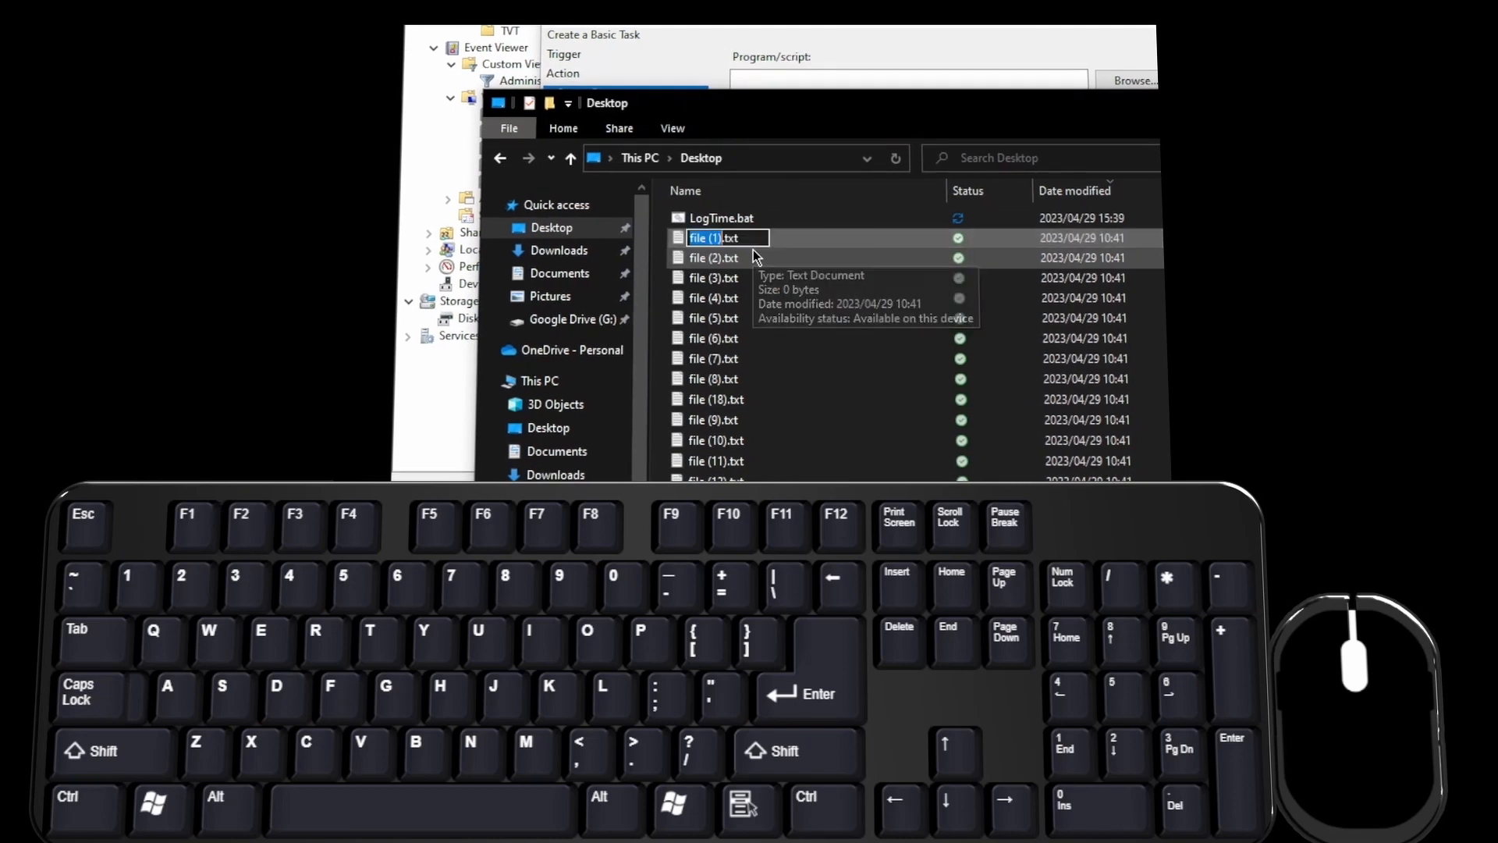
{"action": "type", "text": "log"}
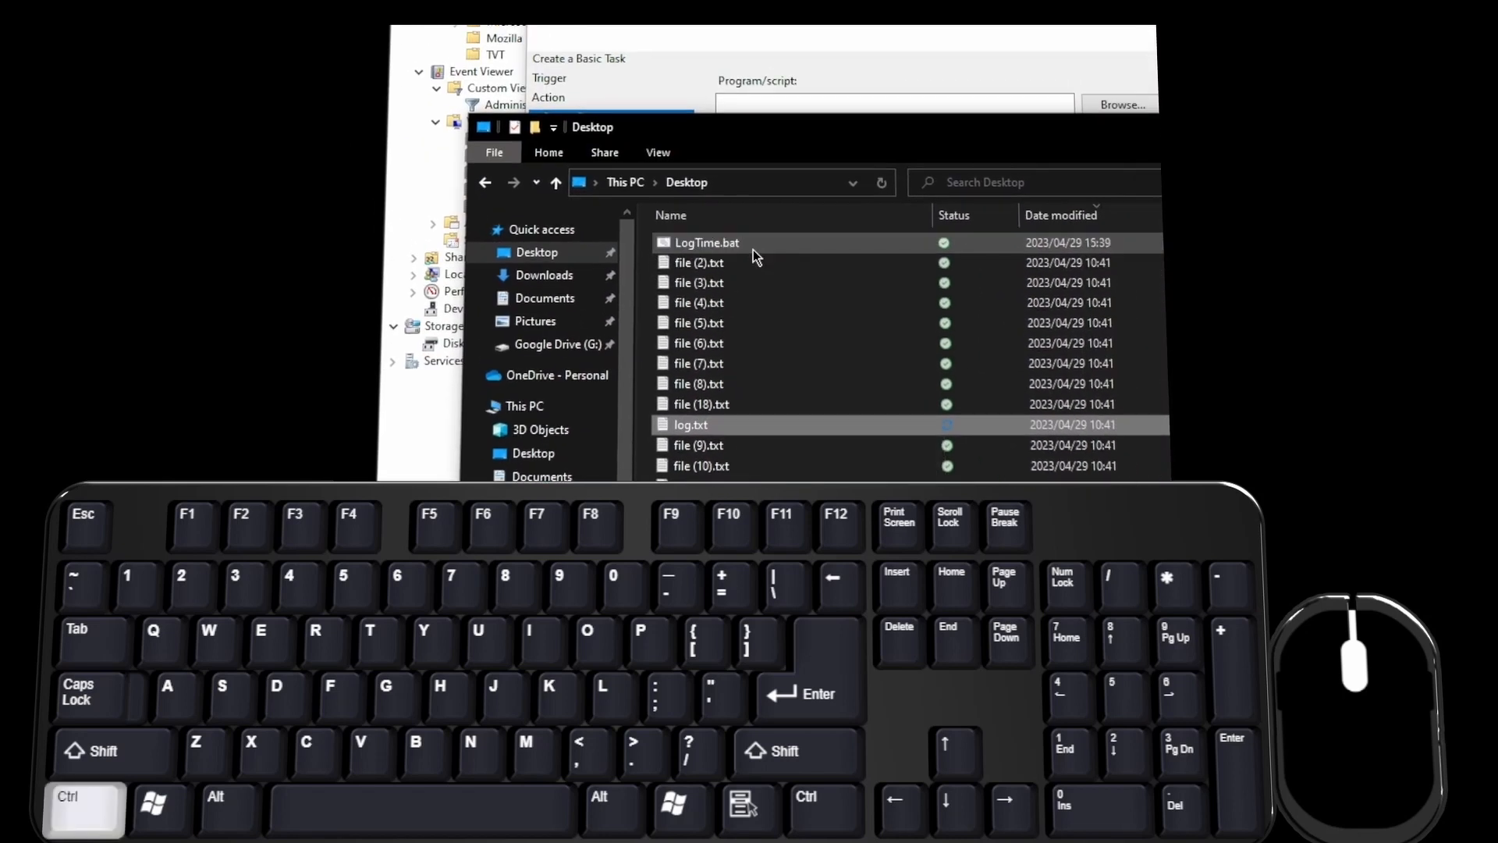
Move LogTime.bat and log.txt from the Desktop to Local Disk (C:), granting administrator permission.
{"action": "left_click", "coordinate": [675, 486], "text": "ctrl"}
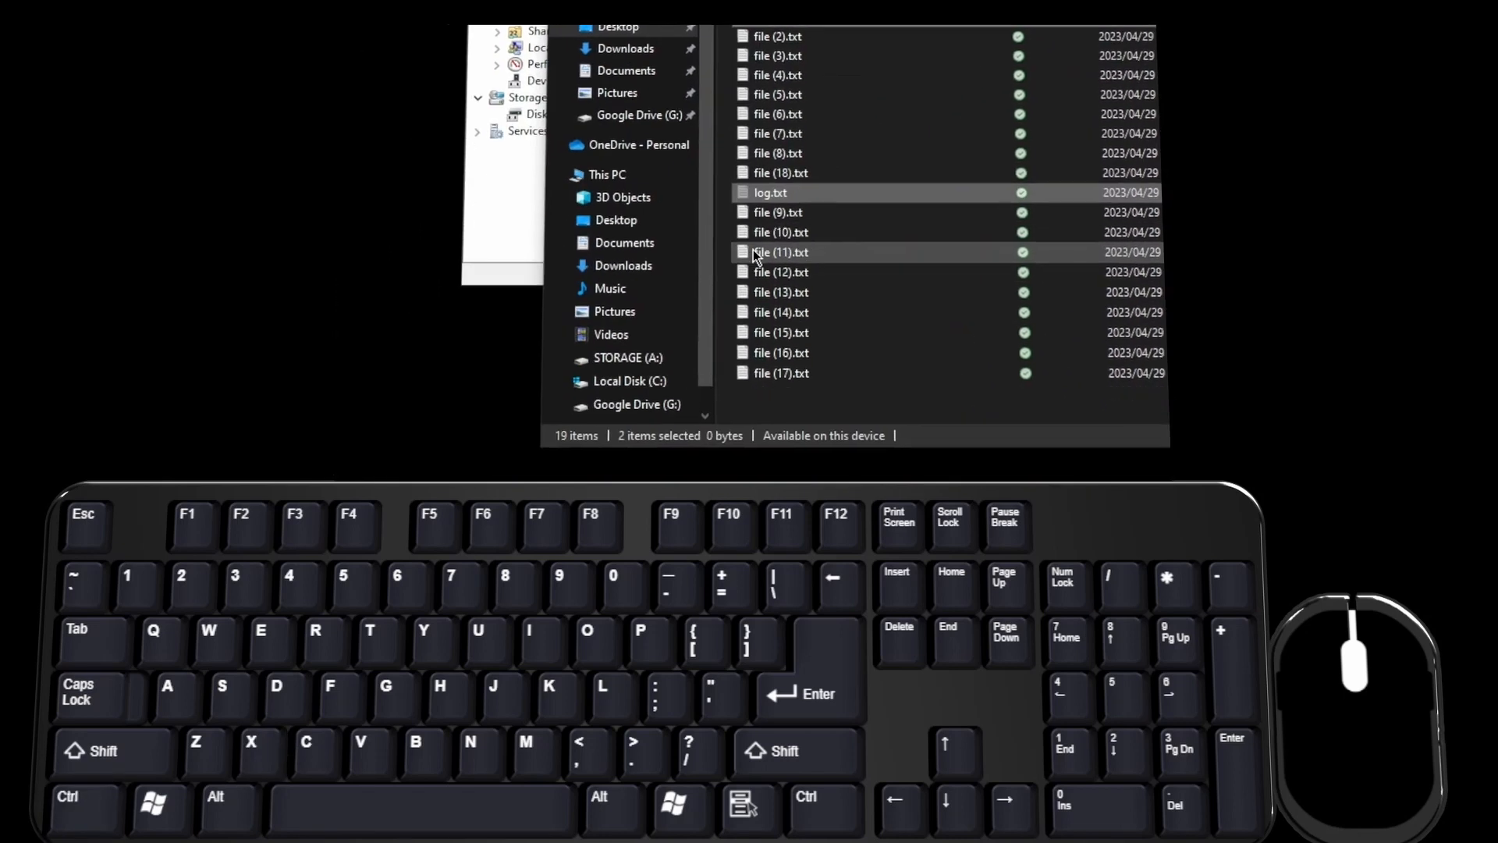
{"action": "left_click", "coordinate": [648, 381]}
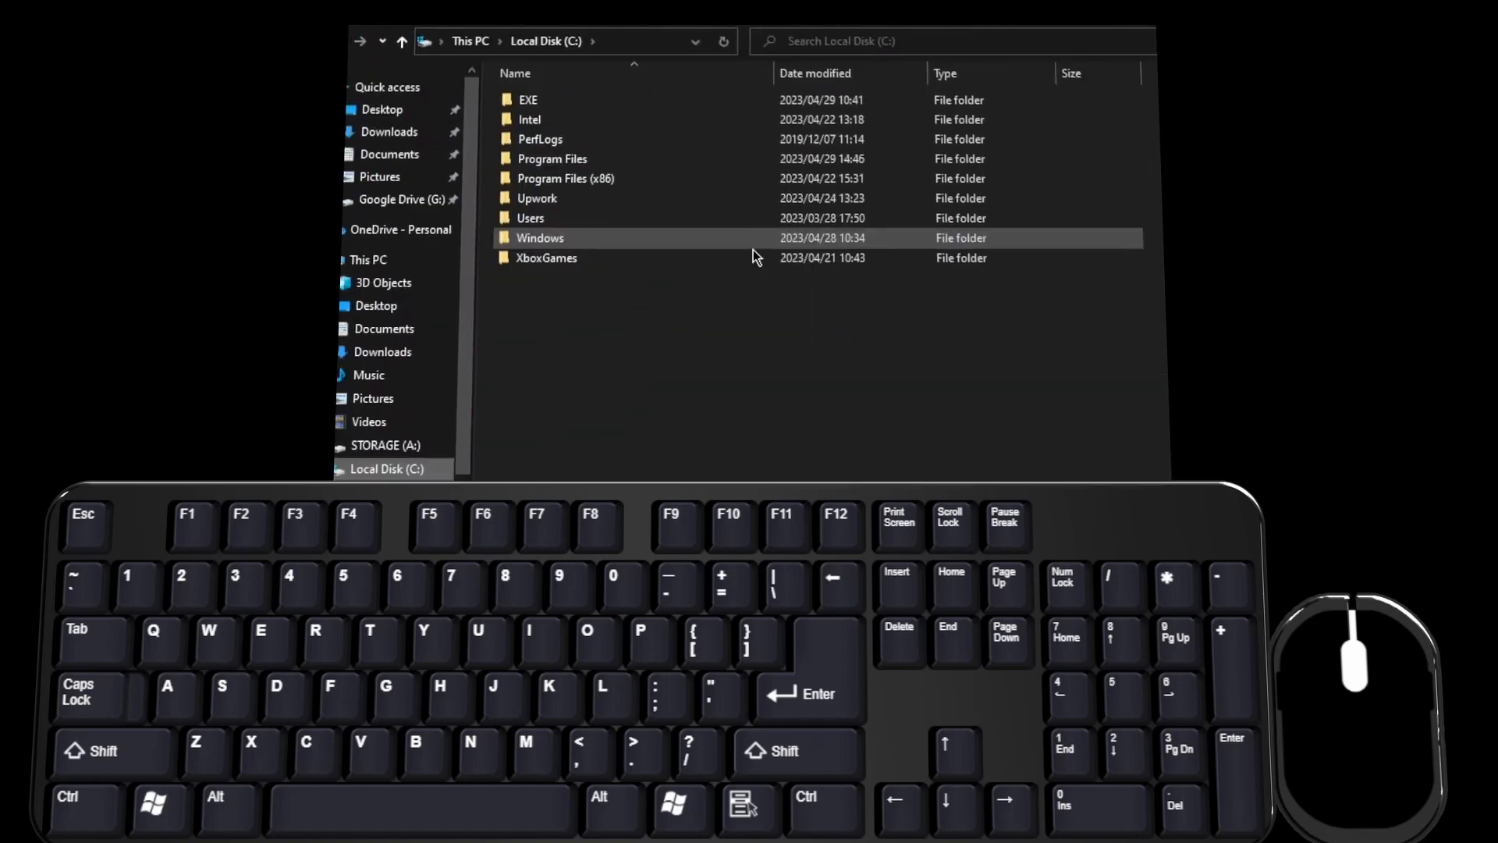
{"action": "key", "text": "ctrl+v"}
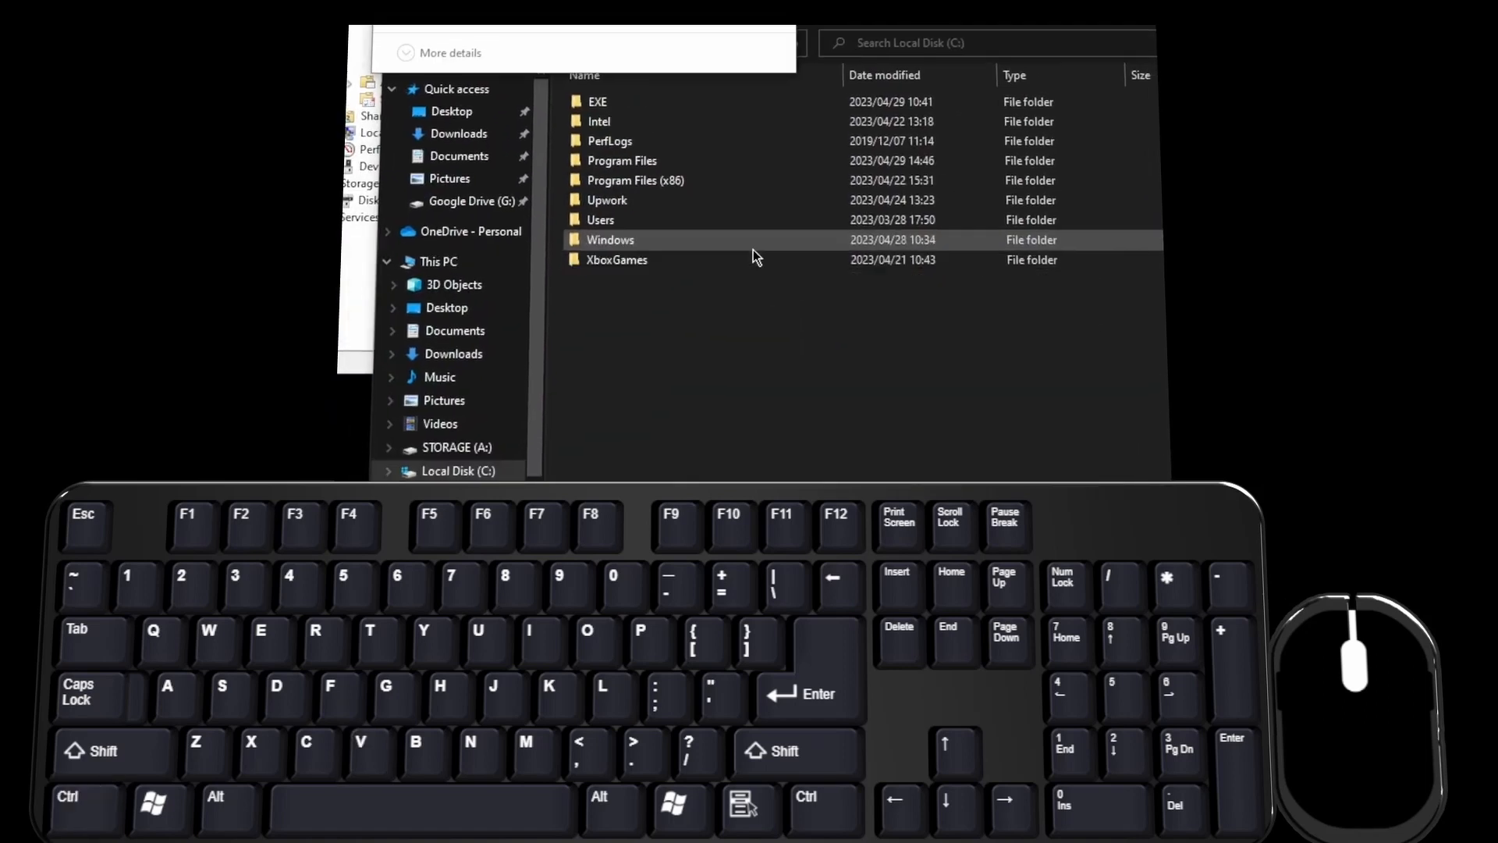
{"action": "left_click", "coordinate": [754, 236]}
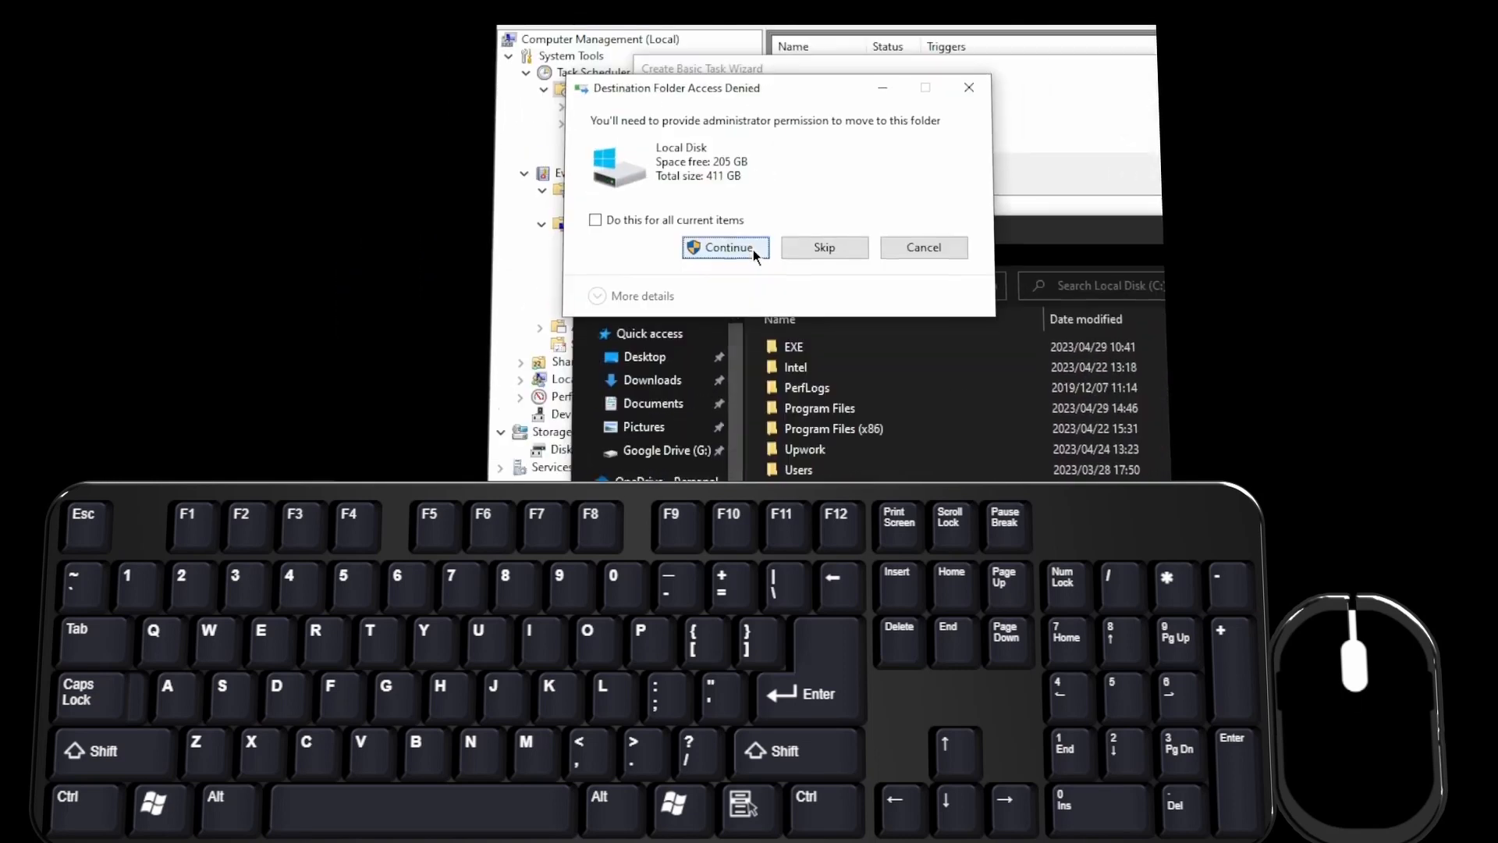
{"action": "left_click", "coordinate": [777, 247]}
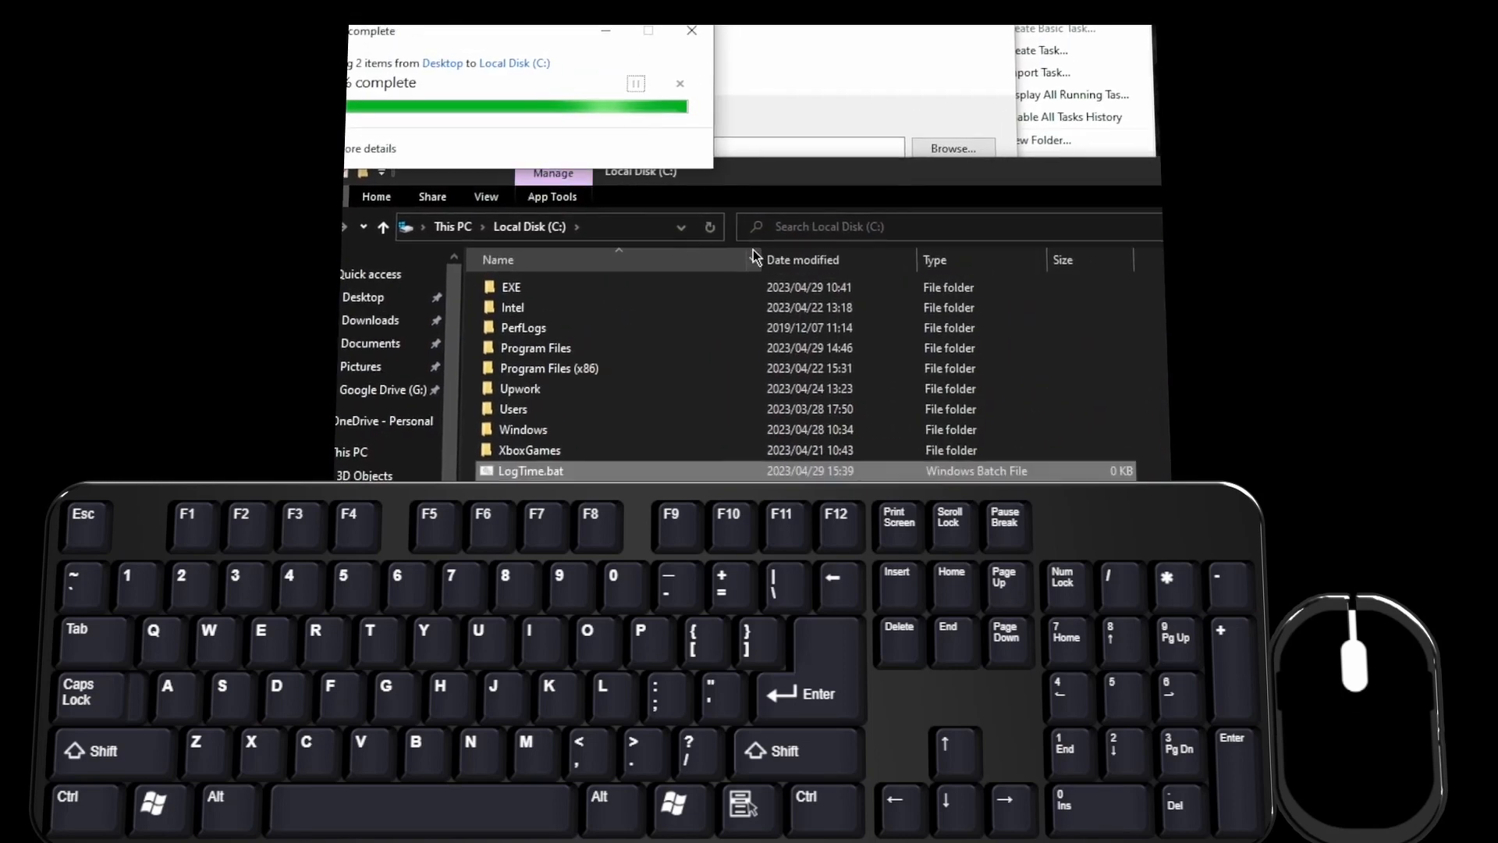
{"action": "left_click", "coordinate": [754, 223]}
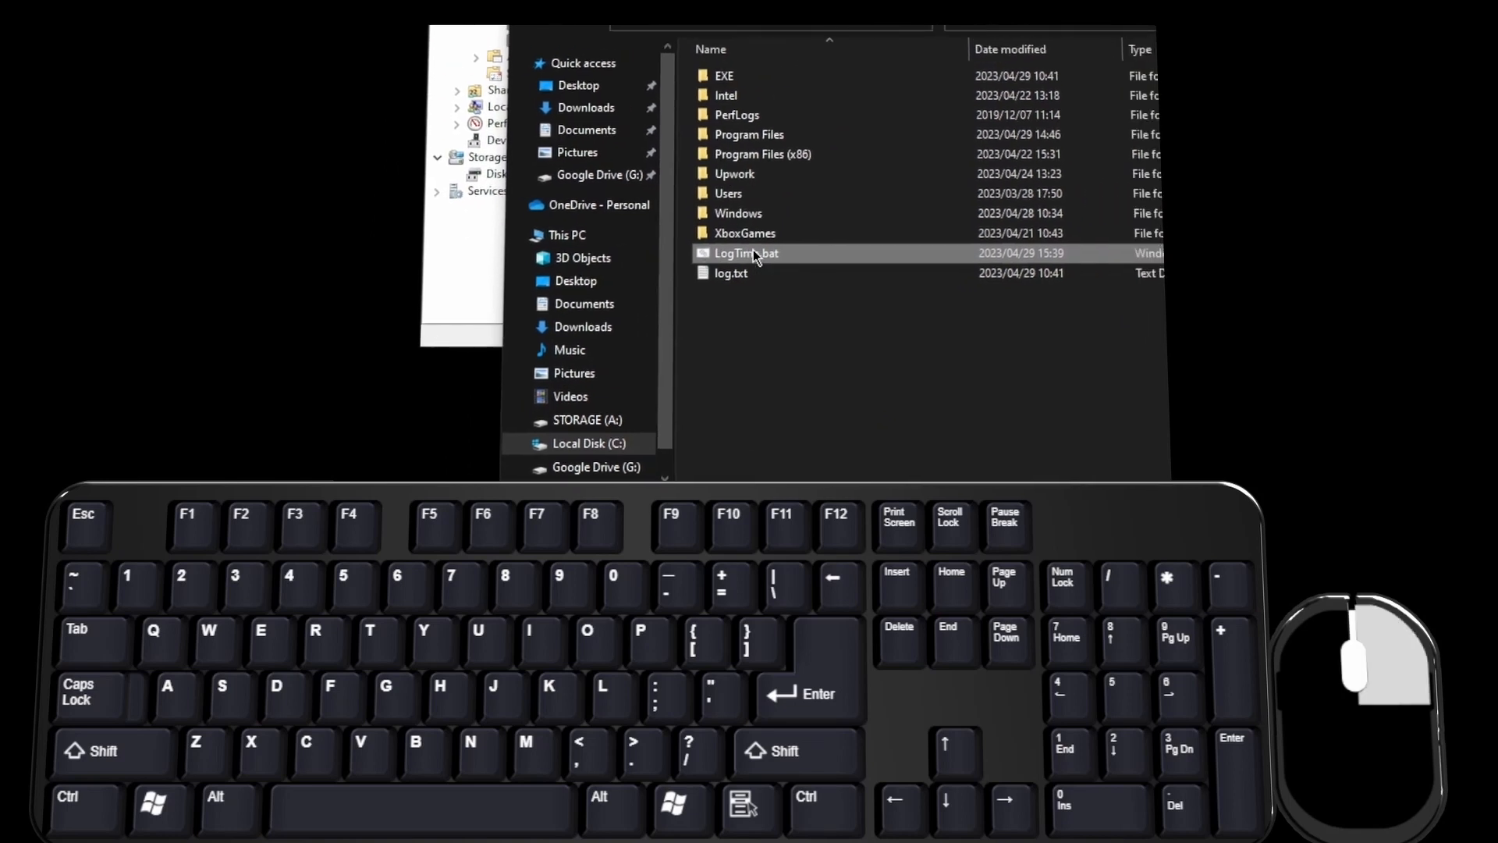
Open LogTime.bat on Local Disk (C:) for editing in Notepad and enter %TIME.
{"action": "right_click", "coordinate": [753, 274]}
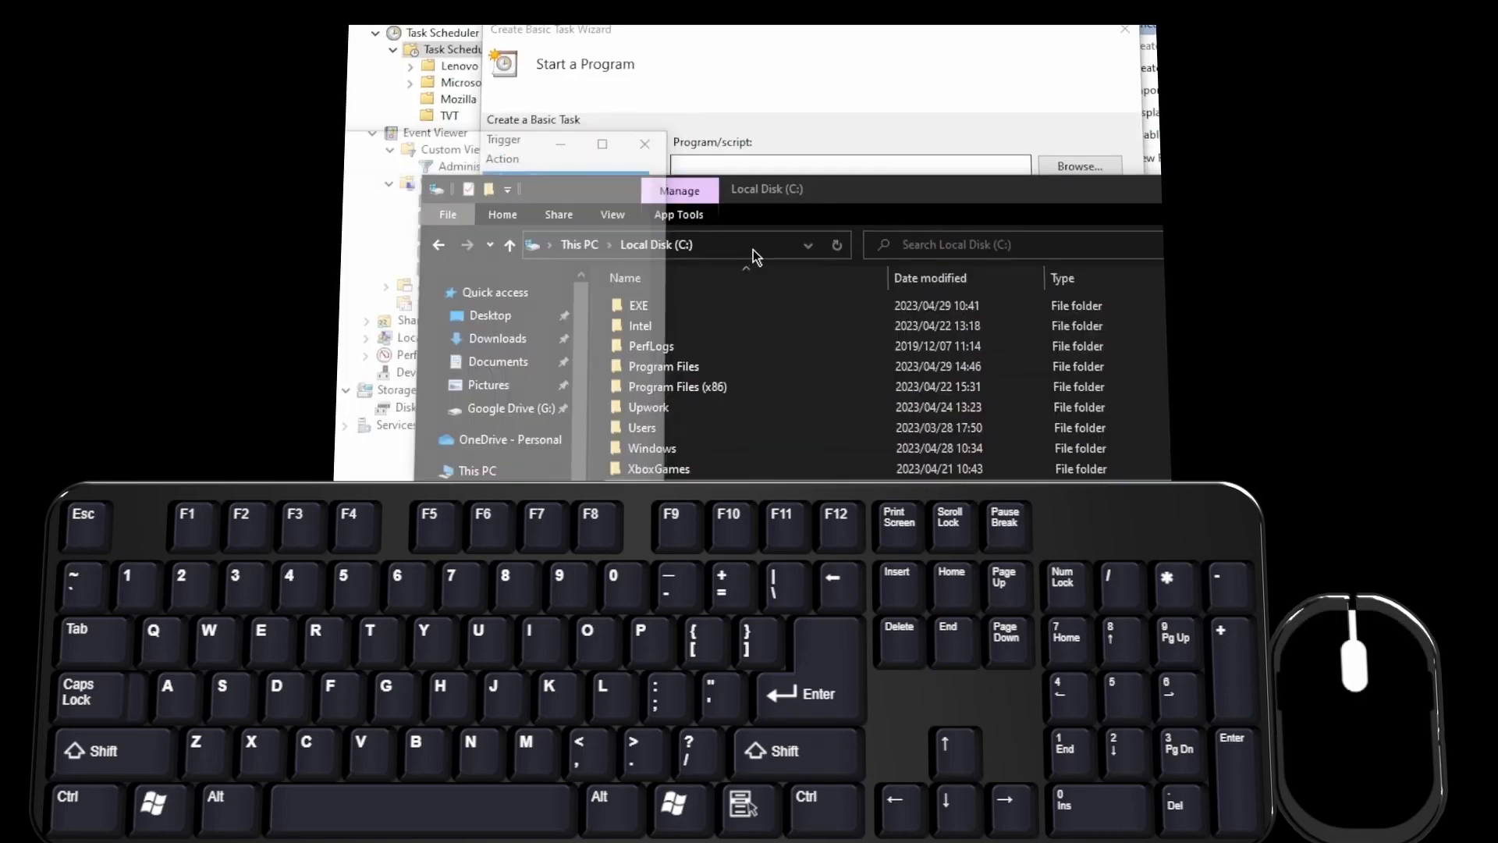
{"action": "left_click", "coordinate": [753, 255]}
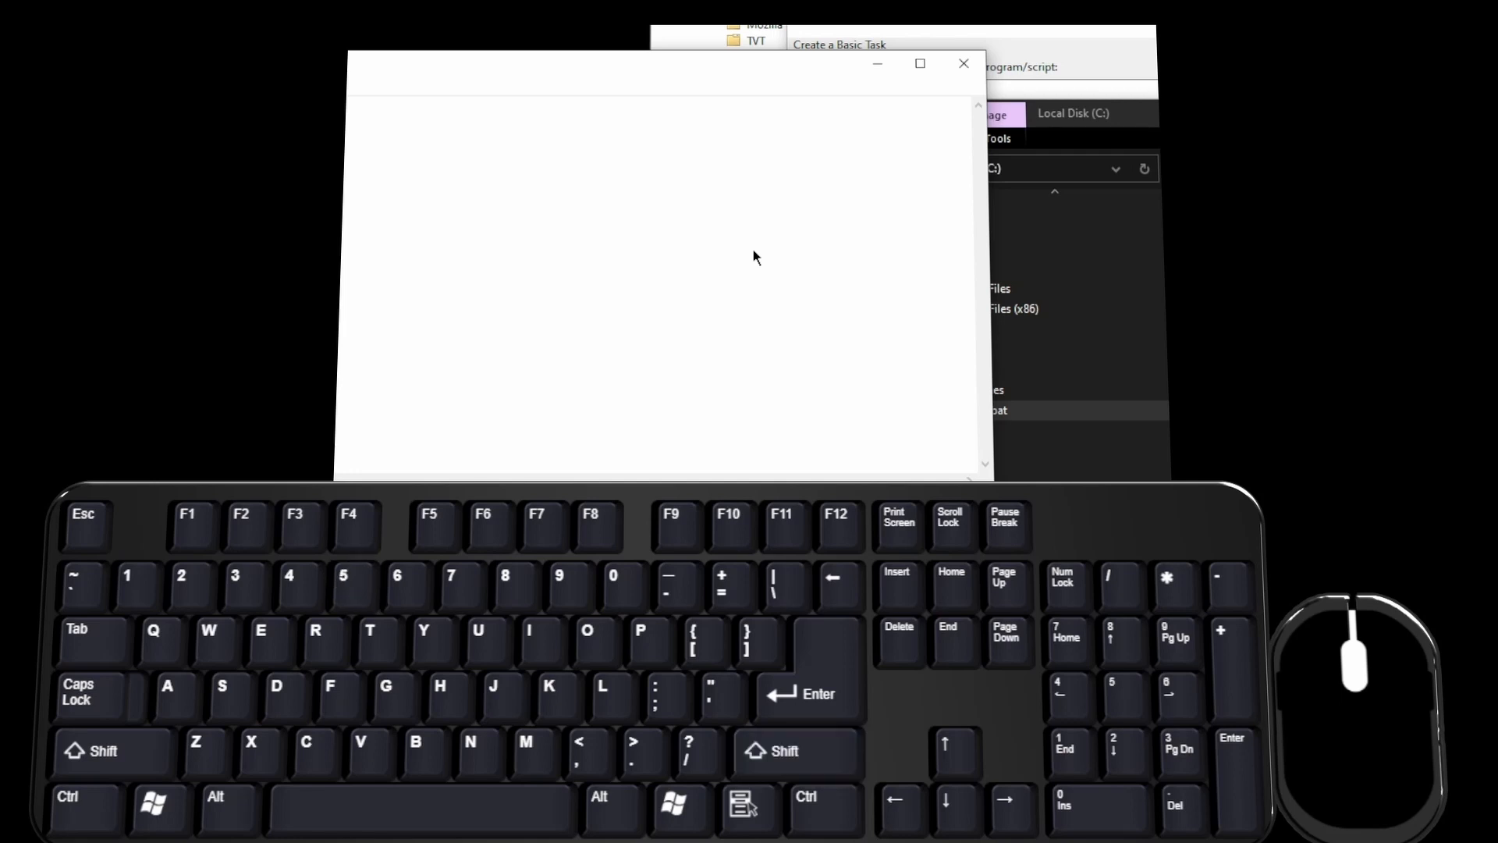
{"action": "type", "text": "TI"}
Open a Command Prompt and try the commands $time$ and $DATE$.
{"action": "key", "text": "Return"}
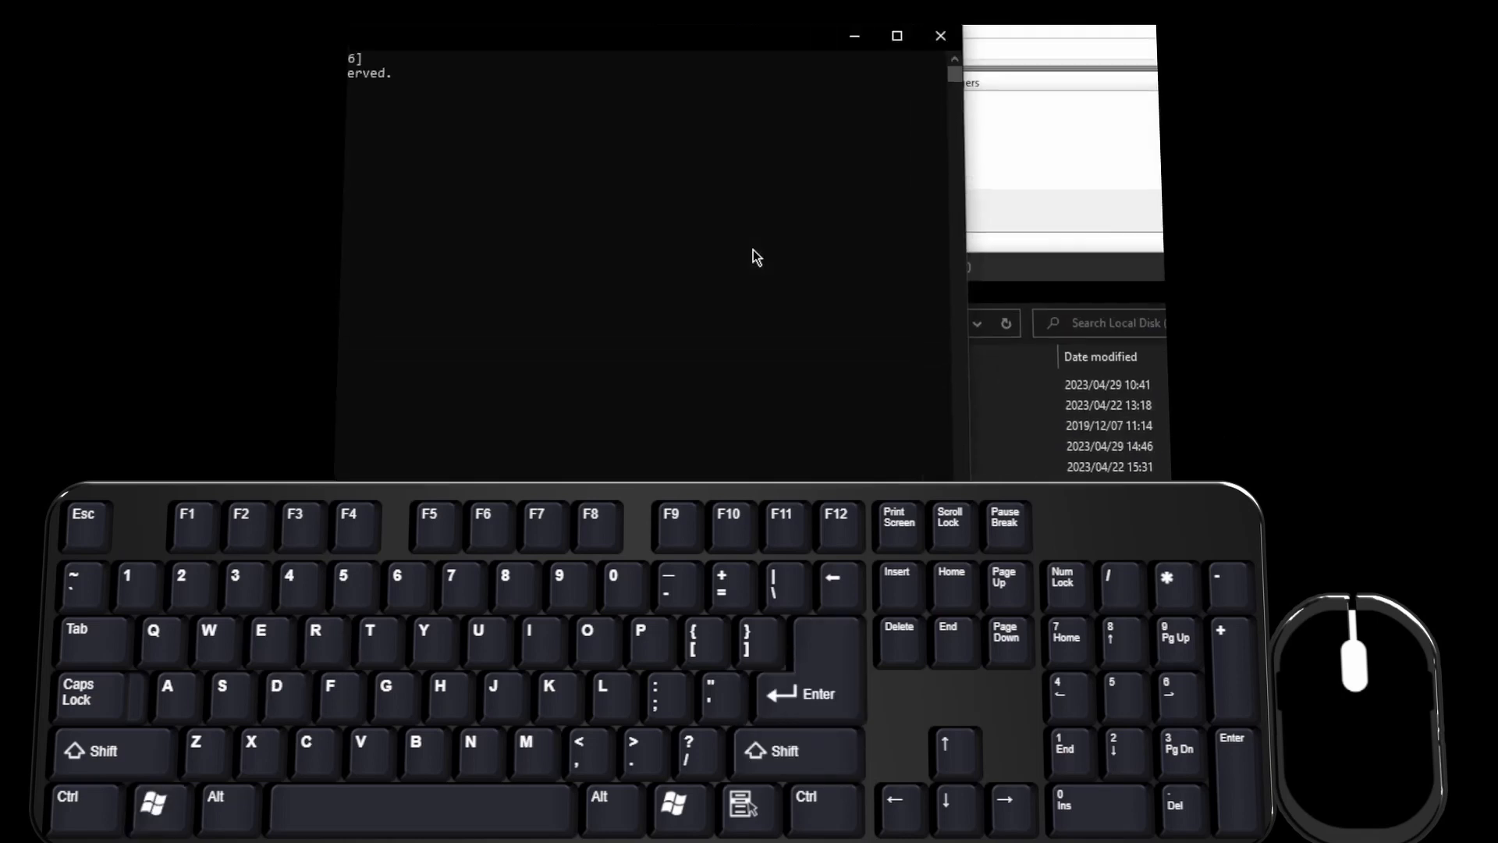
{"action": "key", "text": "shift"}
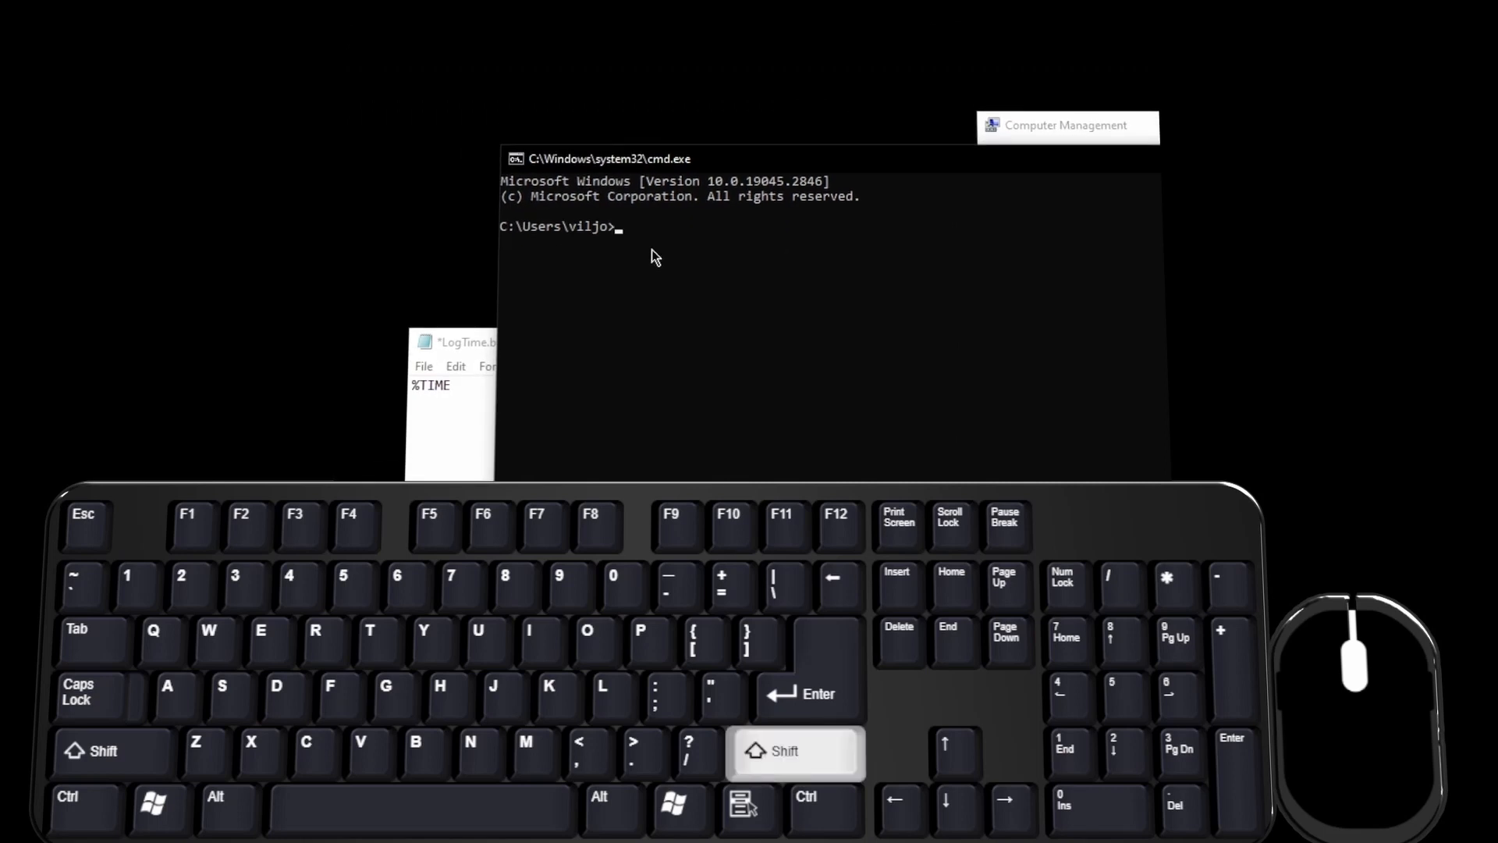
{"action": "type", "text": "$time$"}
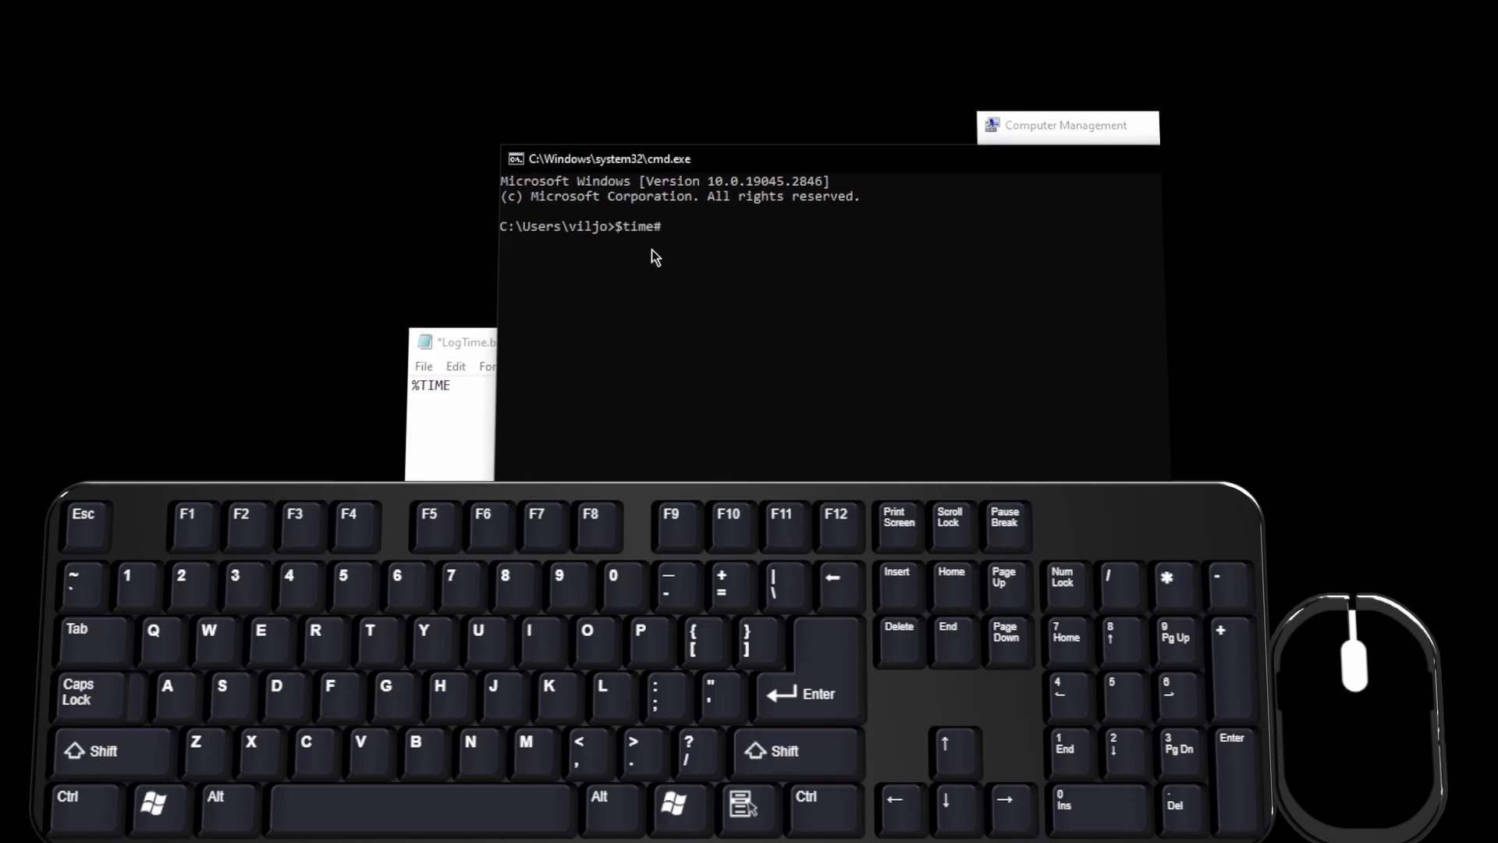
{"action": "key", "text": "Return"}
{"action": "key", "text": "shift"}
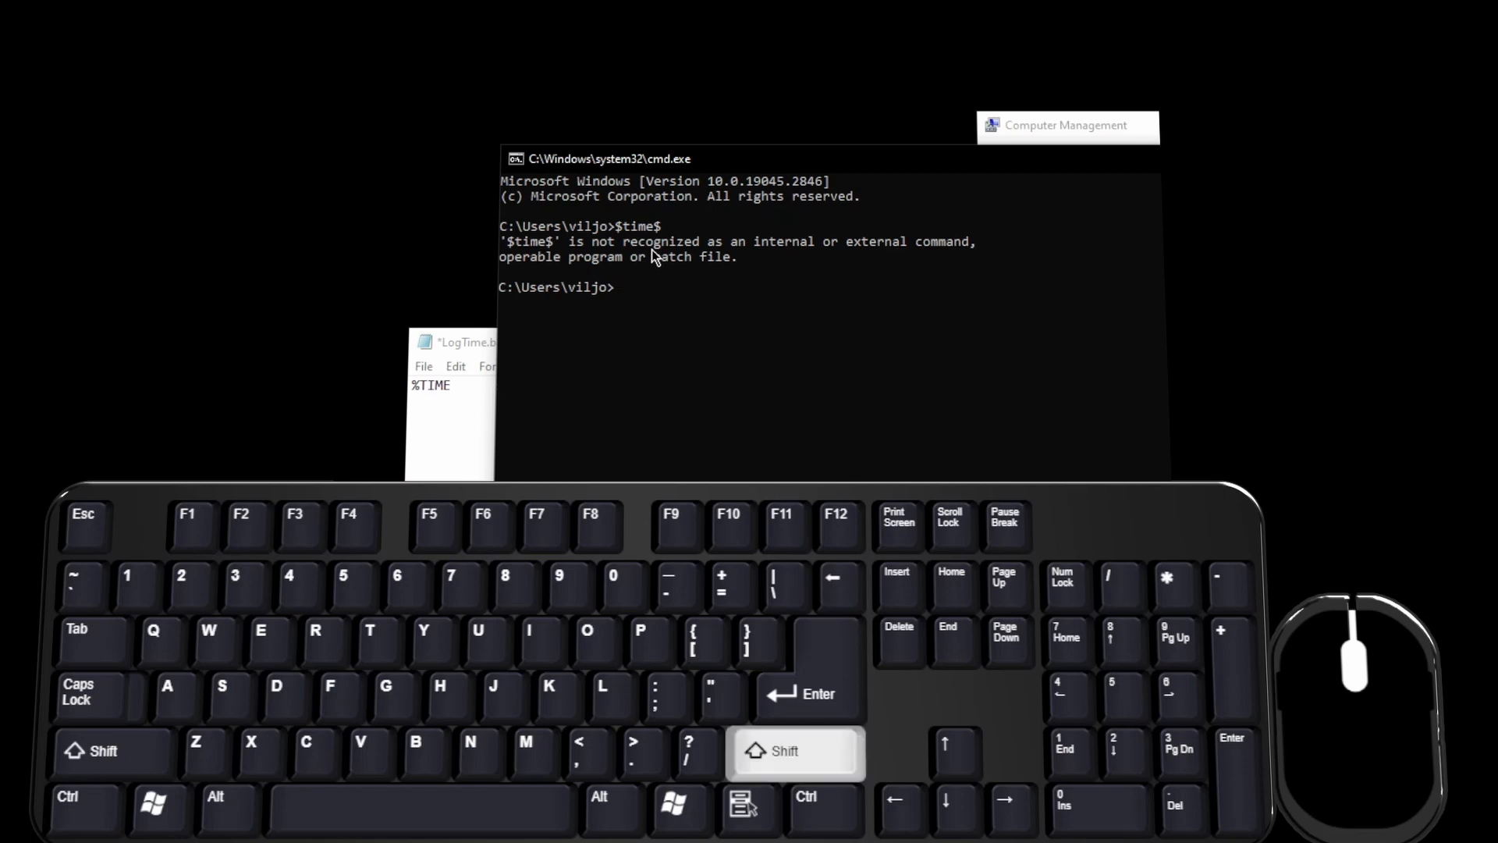
{"action": "type", "text": "$DATE$"}
{"action": "key", "text": "Return"}
Test the date, datetime and time commands in the Command Prompt, leaving the system date as it is.
{"action": "type", "text": "date"}
{"action": "key", "text": "Return"}
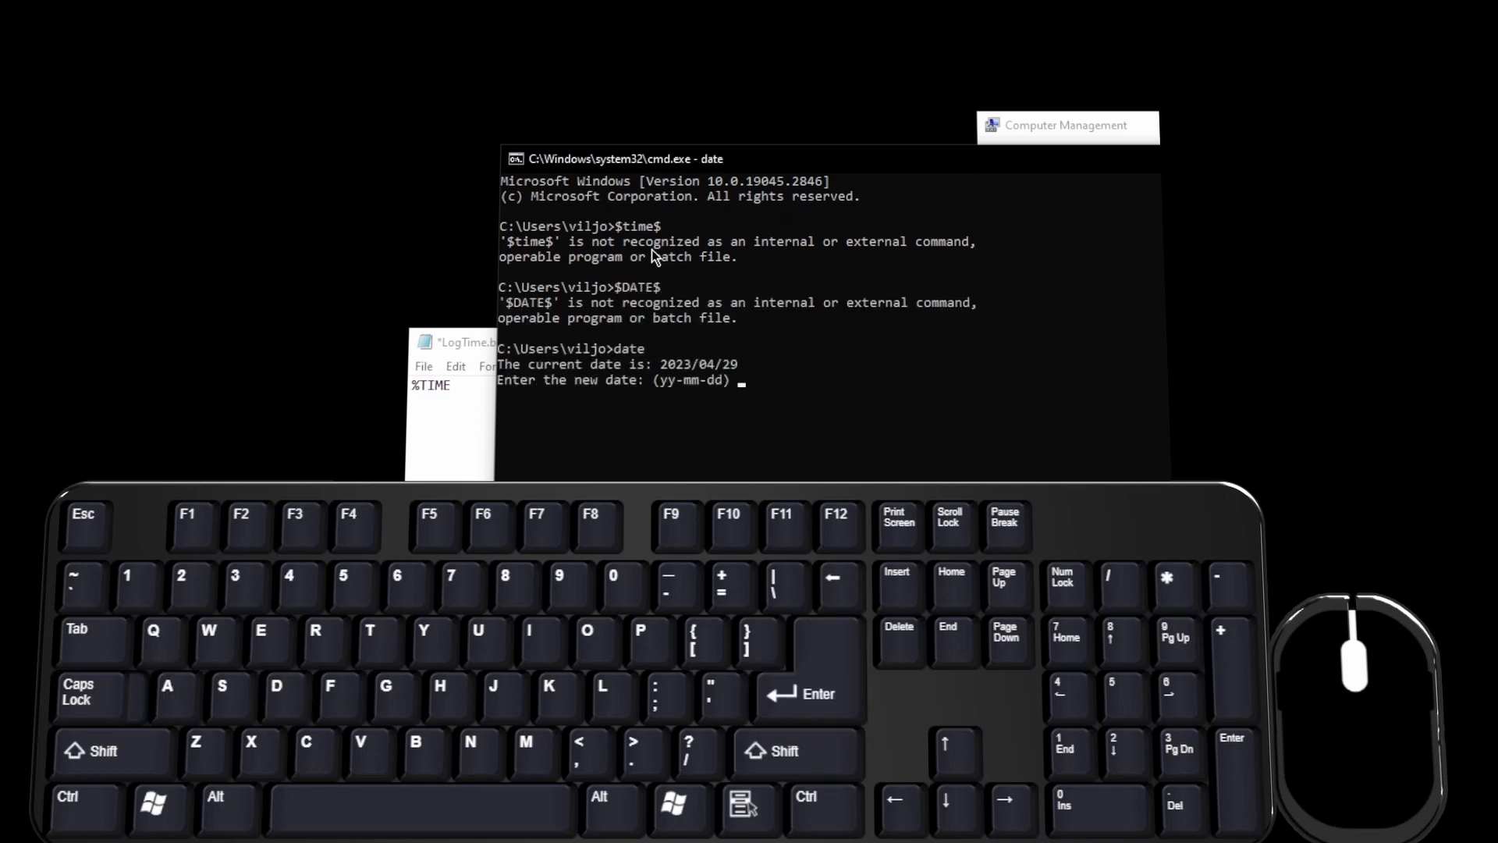
{"action": "key", "text": "Return"}
{"action": "type", "text": "datet"}
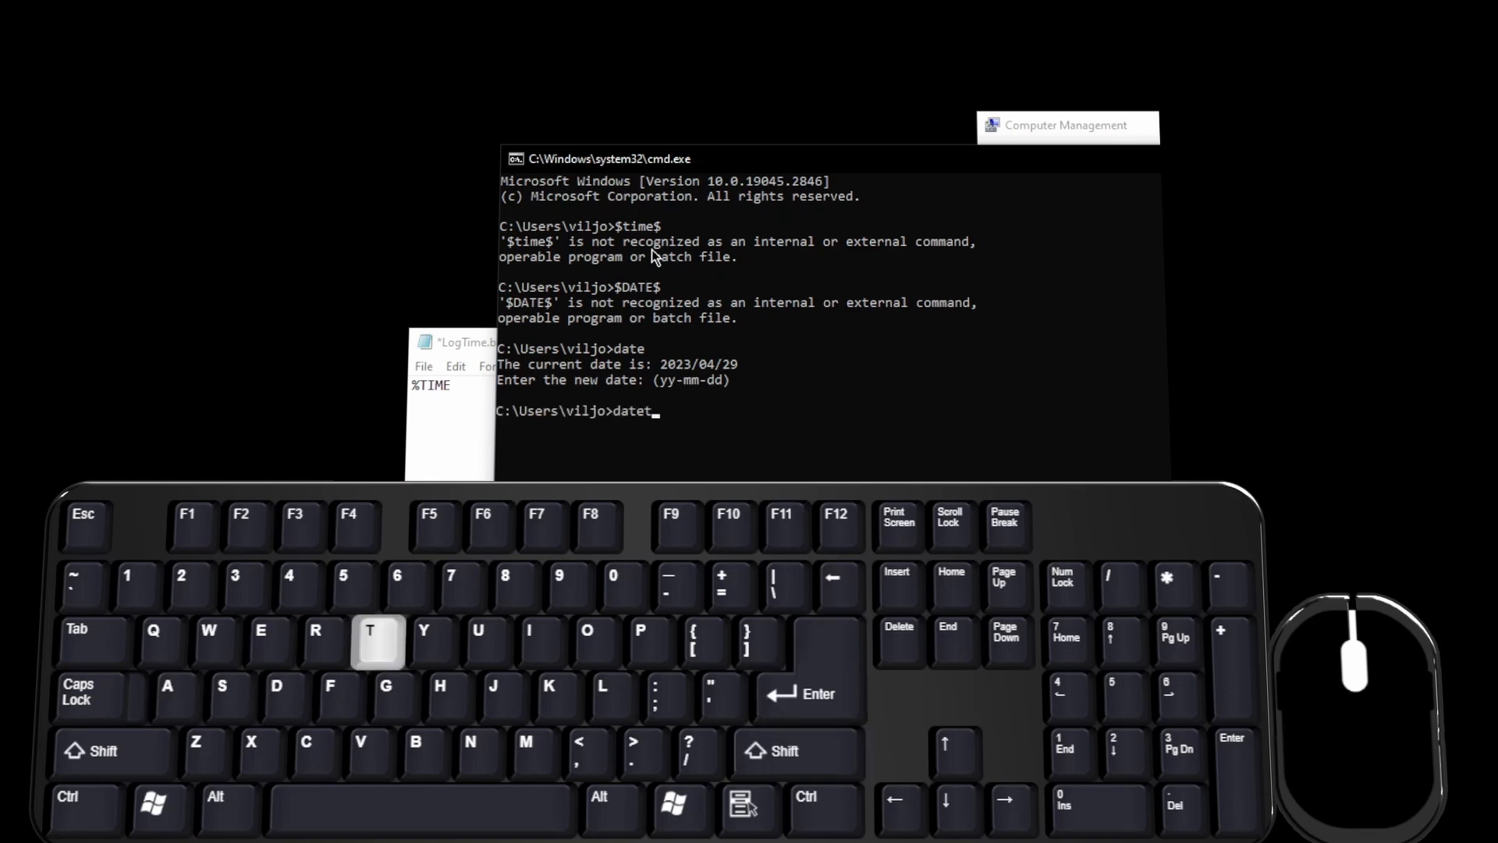
{"action": "type", "text": "ime"}
{"action": "key", "text": "Return"}
{"action": "type", "text": "ti"}
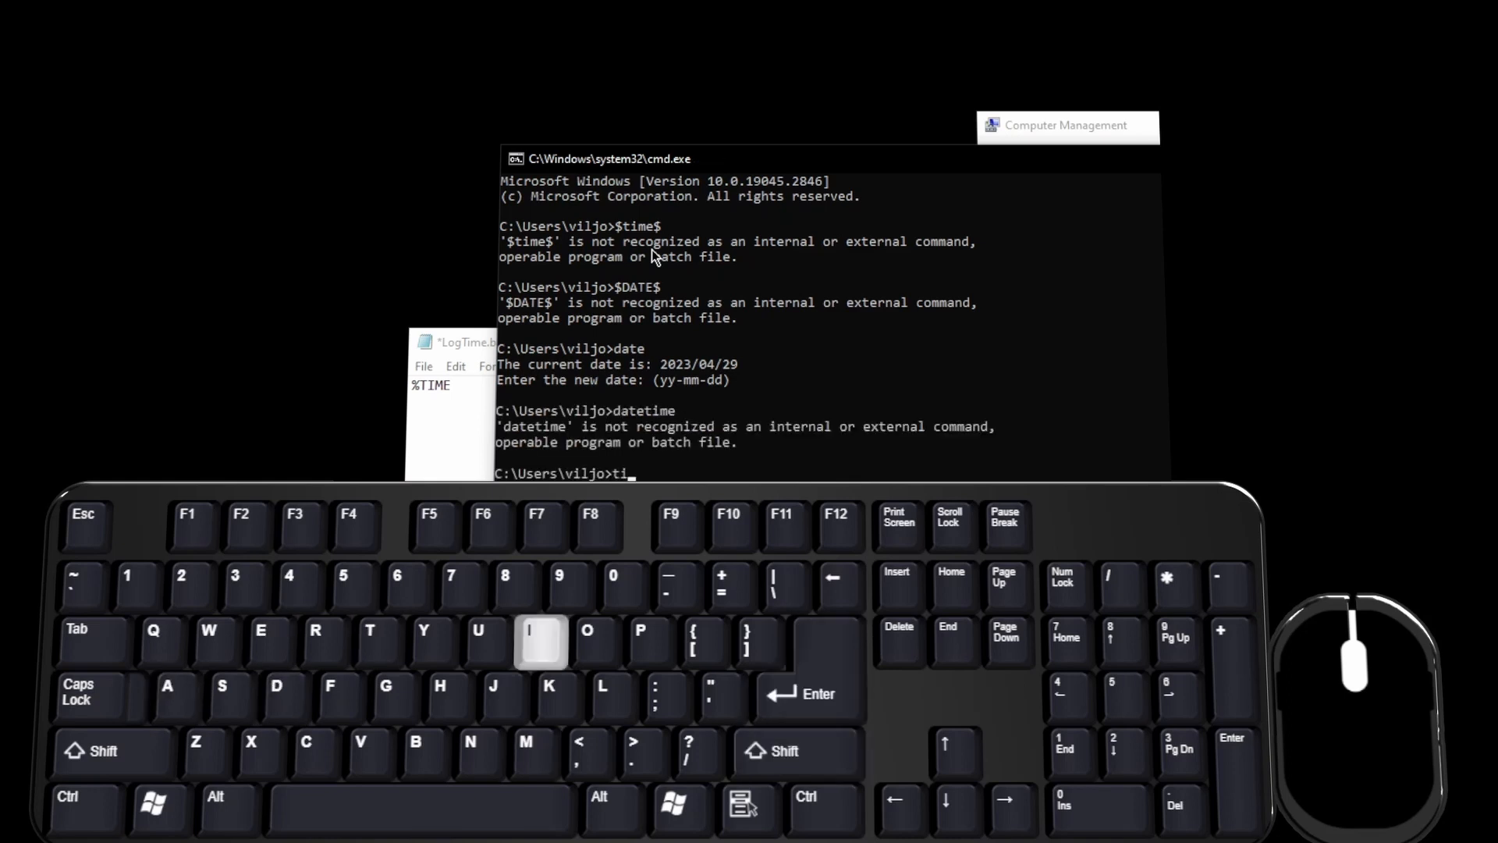
{"action": "type", "text": "me"}
{"action": "key", "text": "Return"}
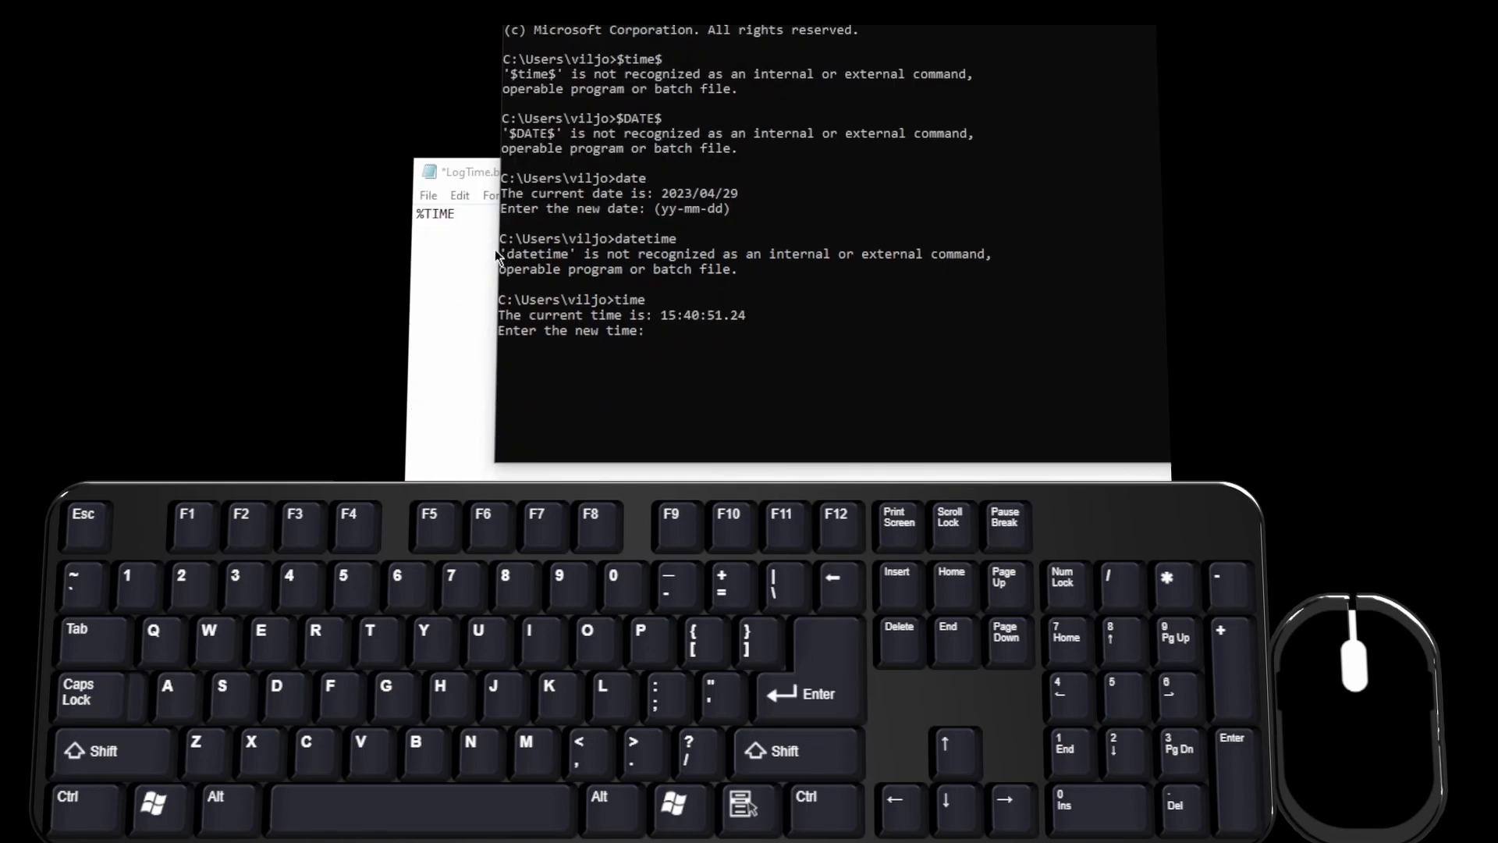
Replace the text in LogTime.bat with "Date >>".
{"action": "left_click", "coordinate": [473, 386]}
{"action": "double_click", "coordinate": [473, 248]}
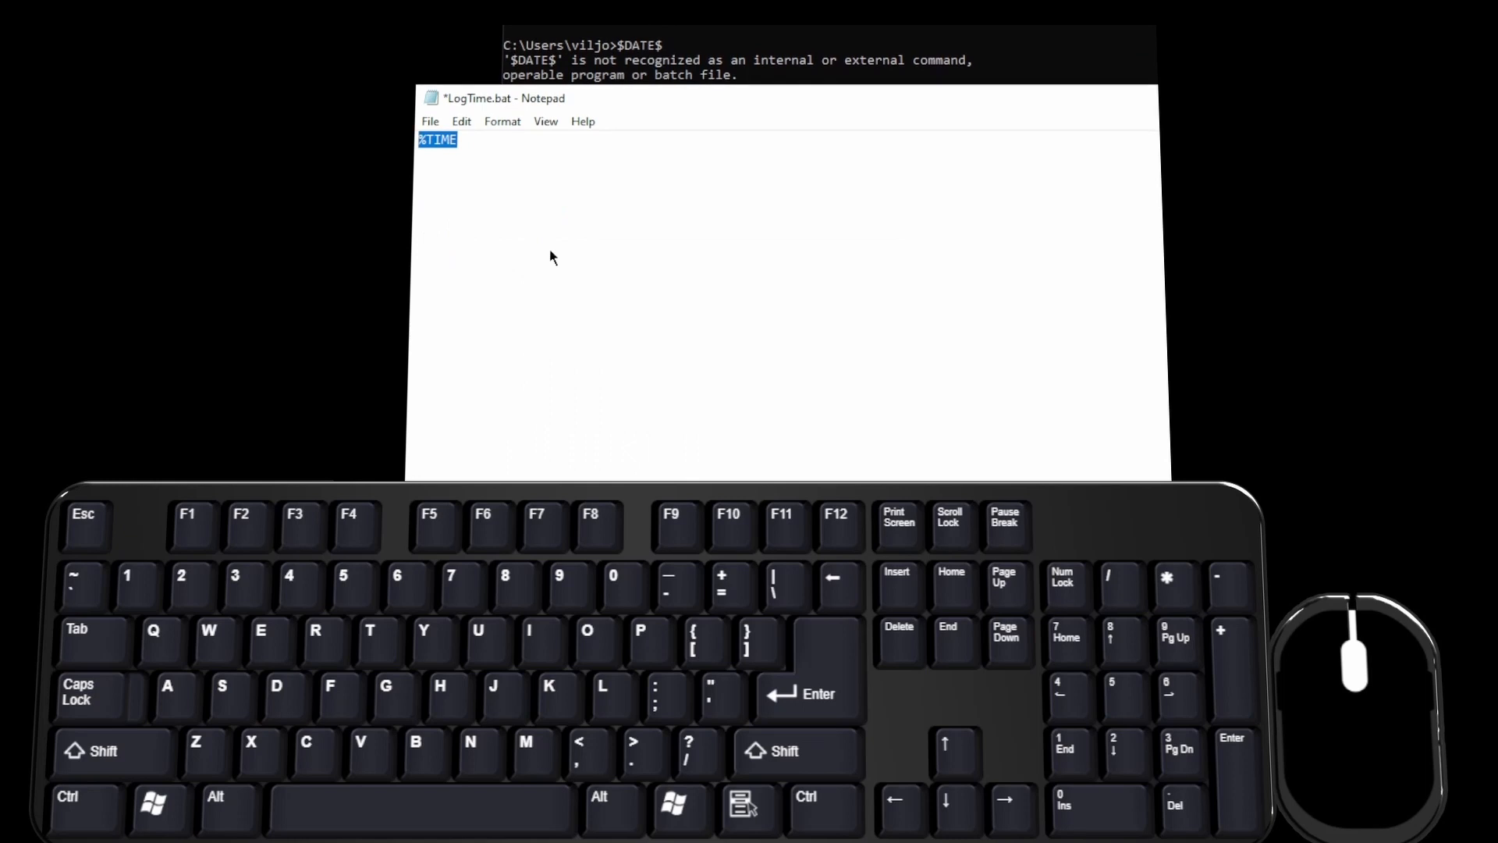
{"action": "type", "text": "Date "}
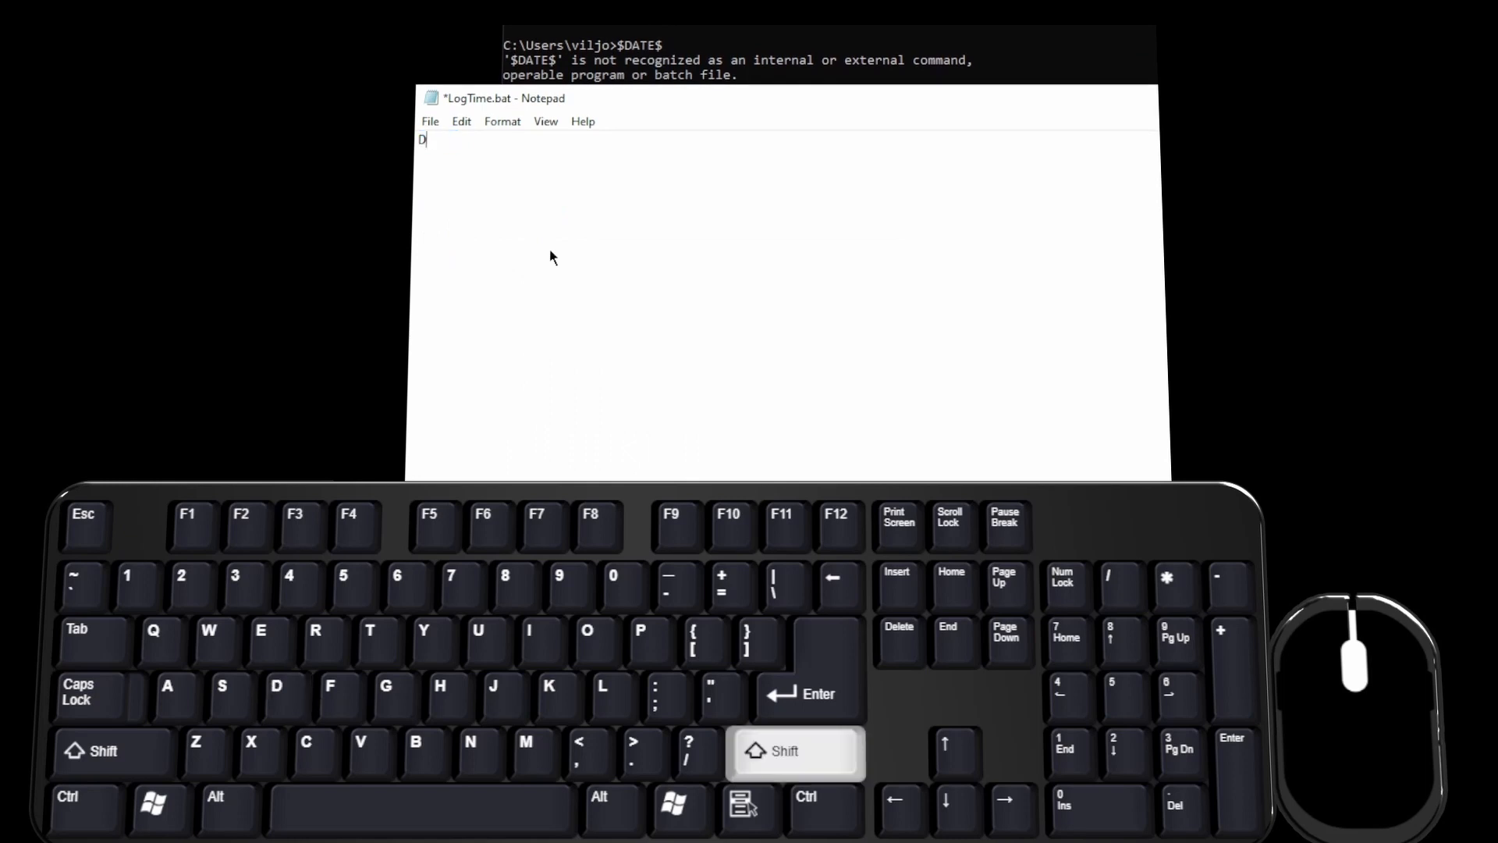
{"action": "type", "text": ">>"}
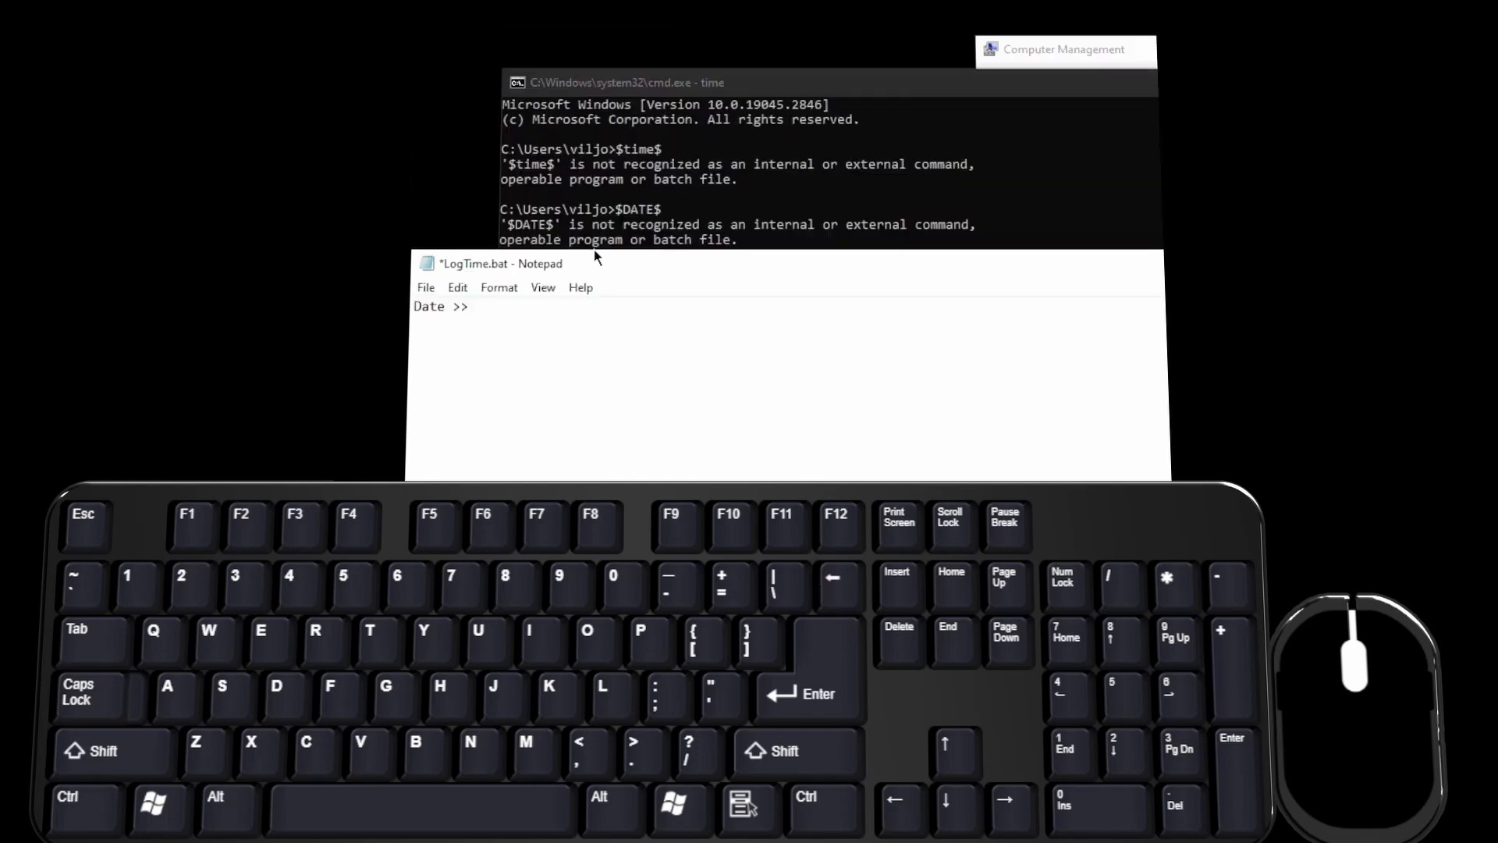
Leave the time prompt in the Command Prompt, show the help for the date command, and run date /t.
{"action": "left_click", "coordinate": [643, 28]}
{"action": "key", "text": "Return"}
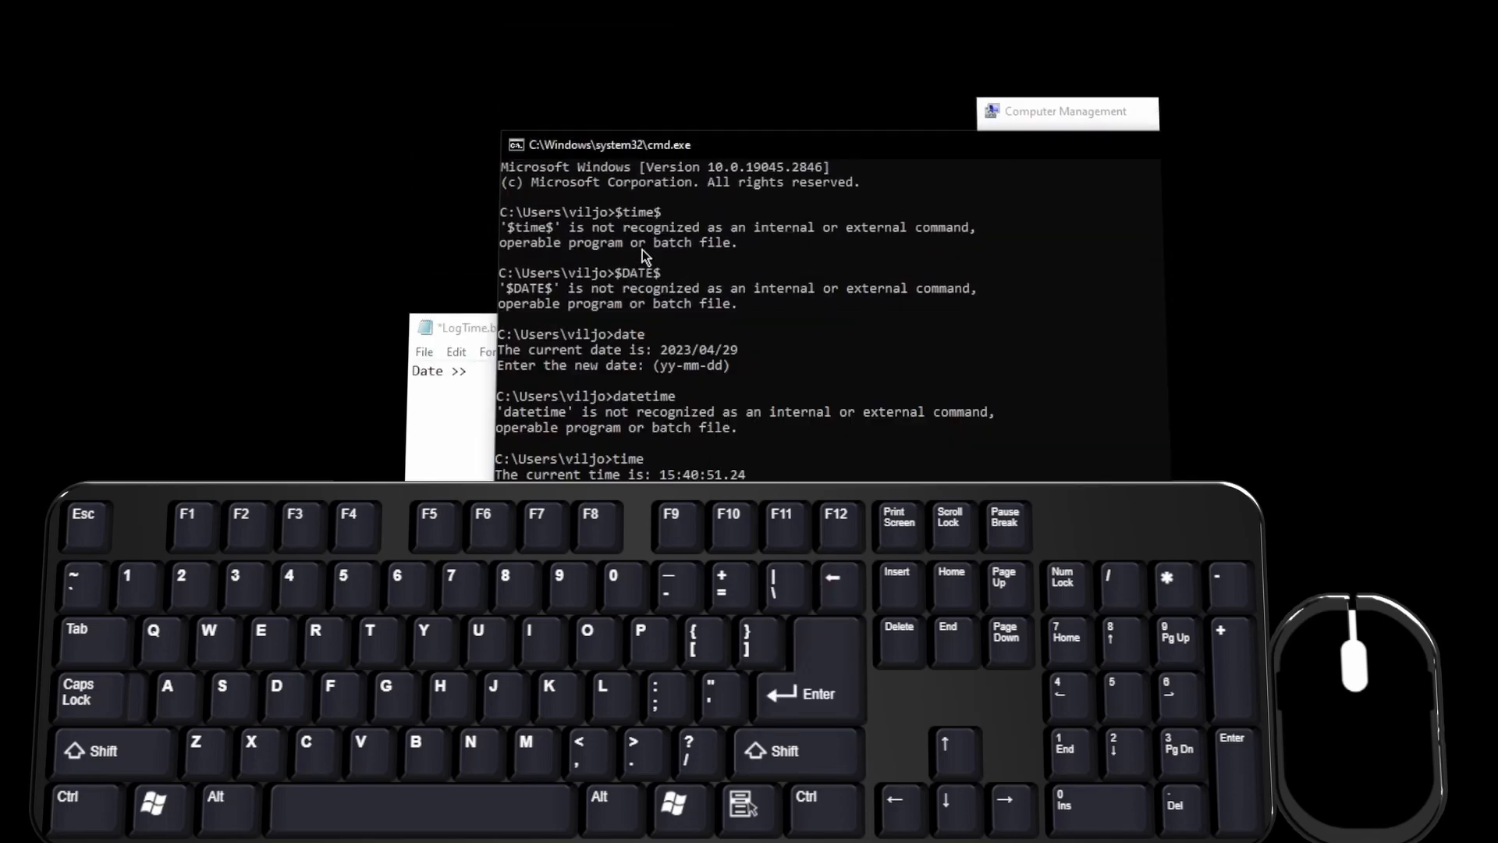
{"action": "type", "text": "date /?"}
{"action": "key", "text": "Return"}
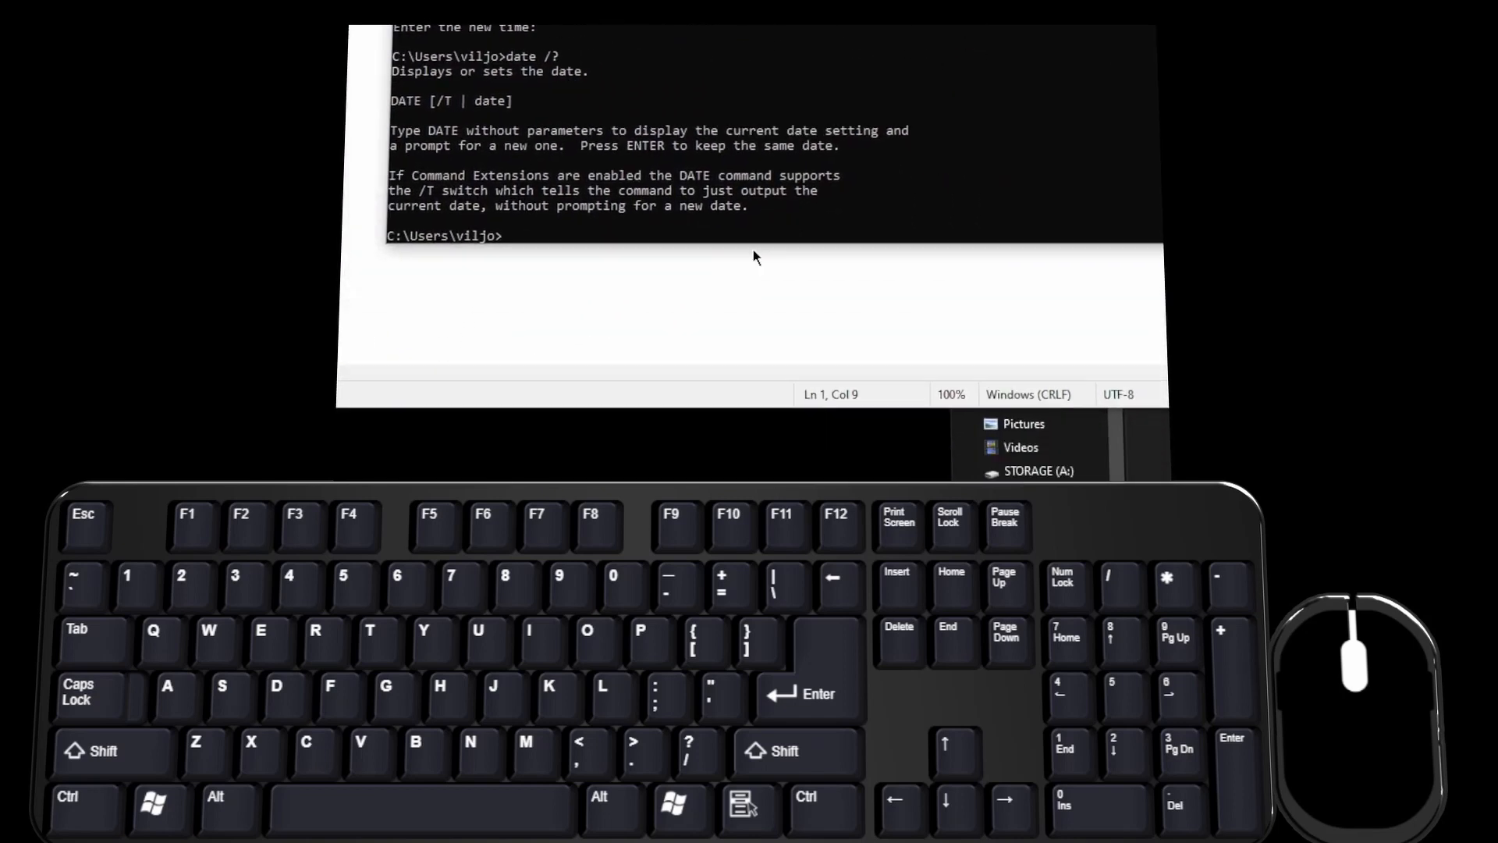
{"action": "key", "text": "Up"}
{"action": "key", "text": "BackSpace"}
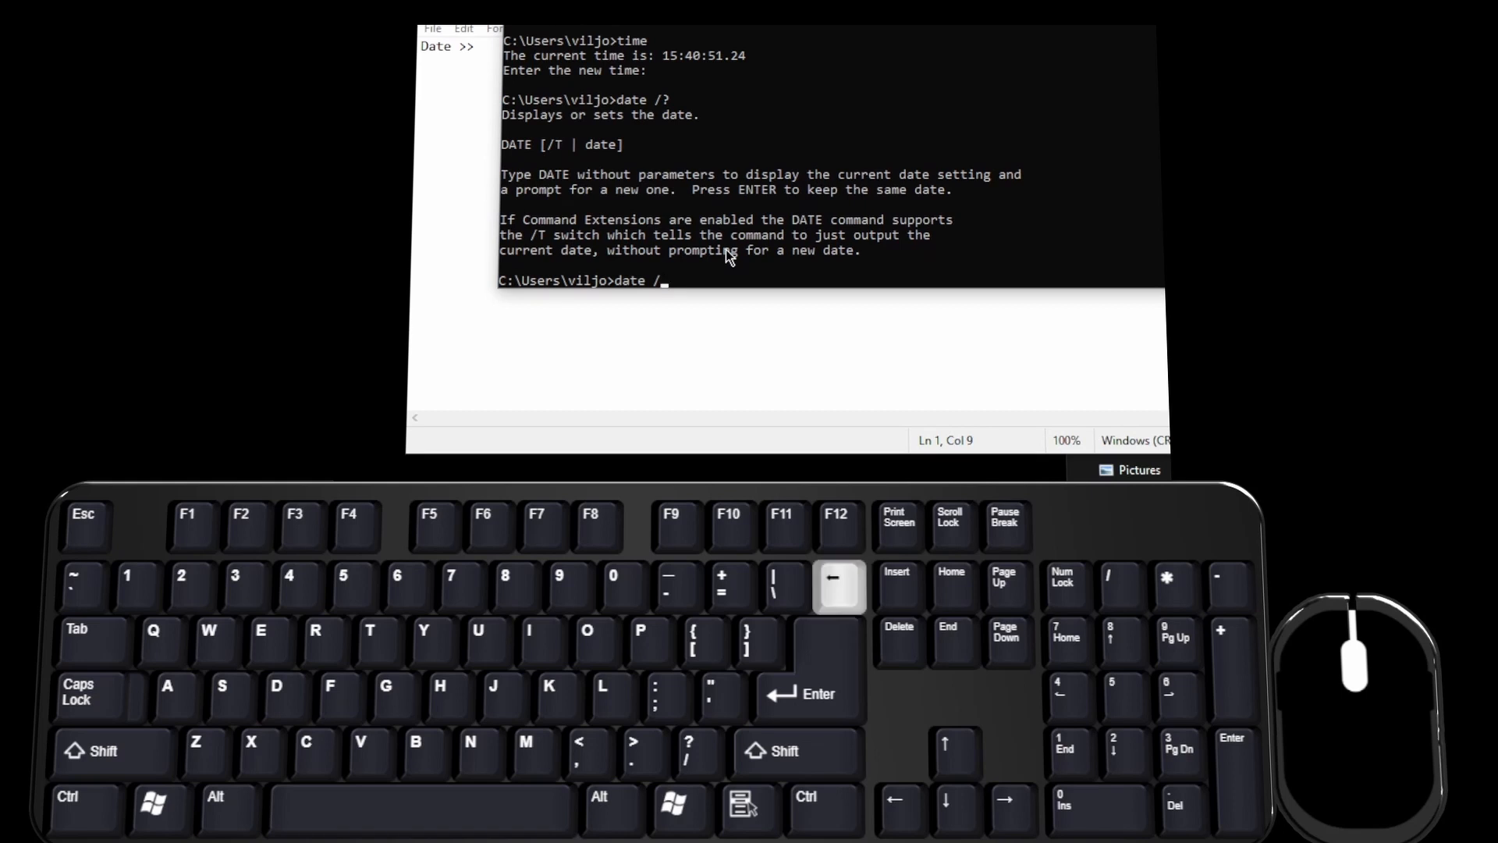
{"action": "type", "text": "t"}
{"action": "key", "text": "Return"}
Edit the LogTime.bat line to run Date /t and redirect its output with > to a log text file on C:\.
{"action": "left_click", "coordinate": [719, 347]}
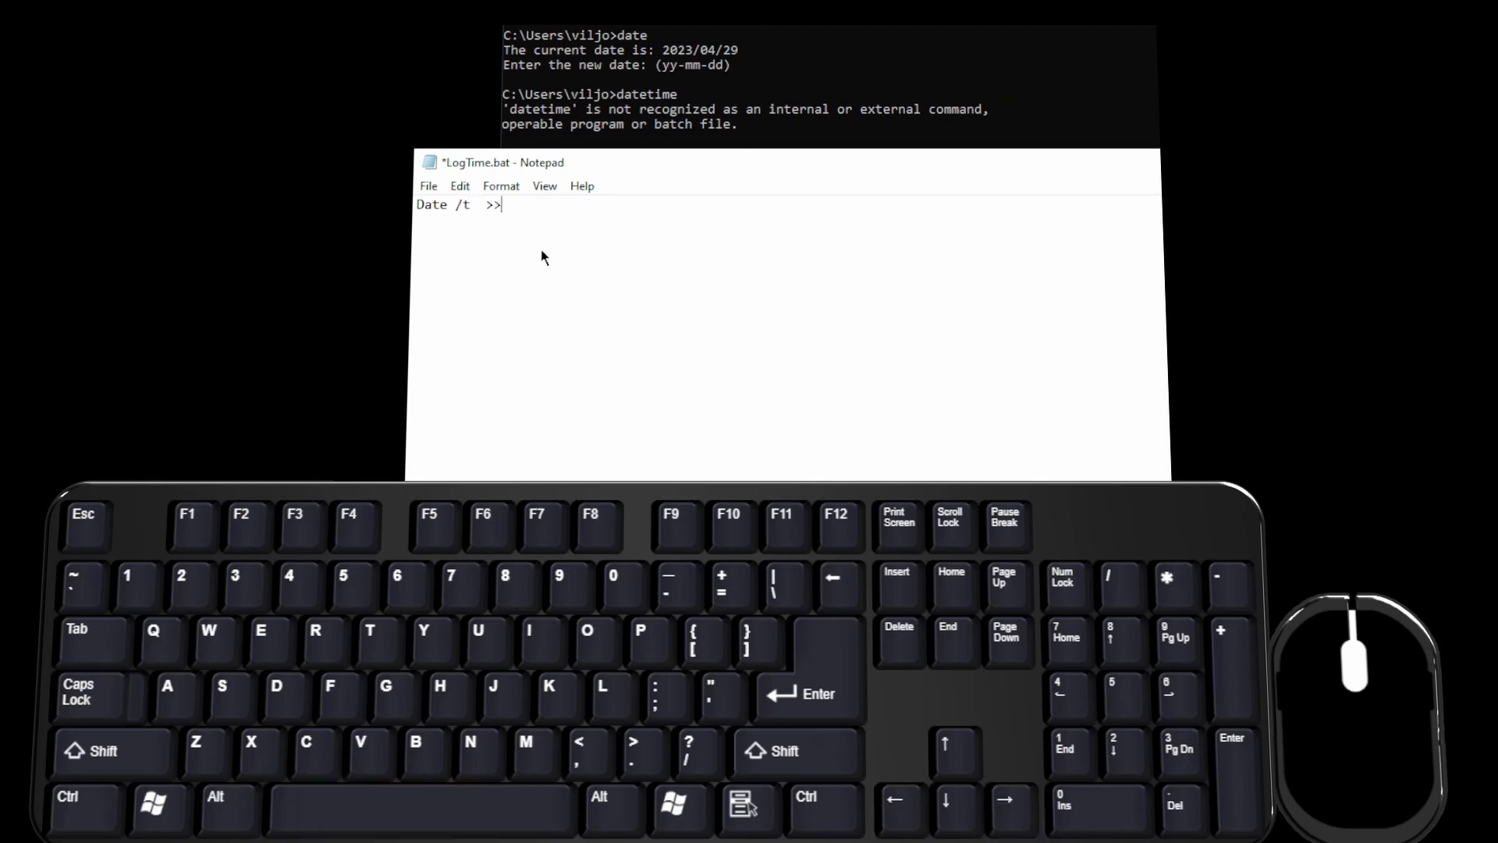
{"action": "type", "text": "C:"}
{"action": "type", "text": "  C:"}
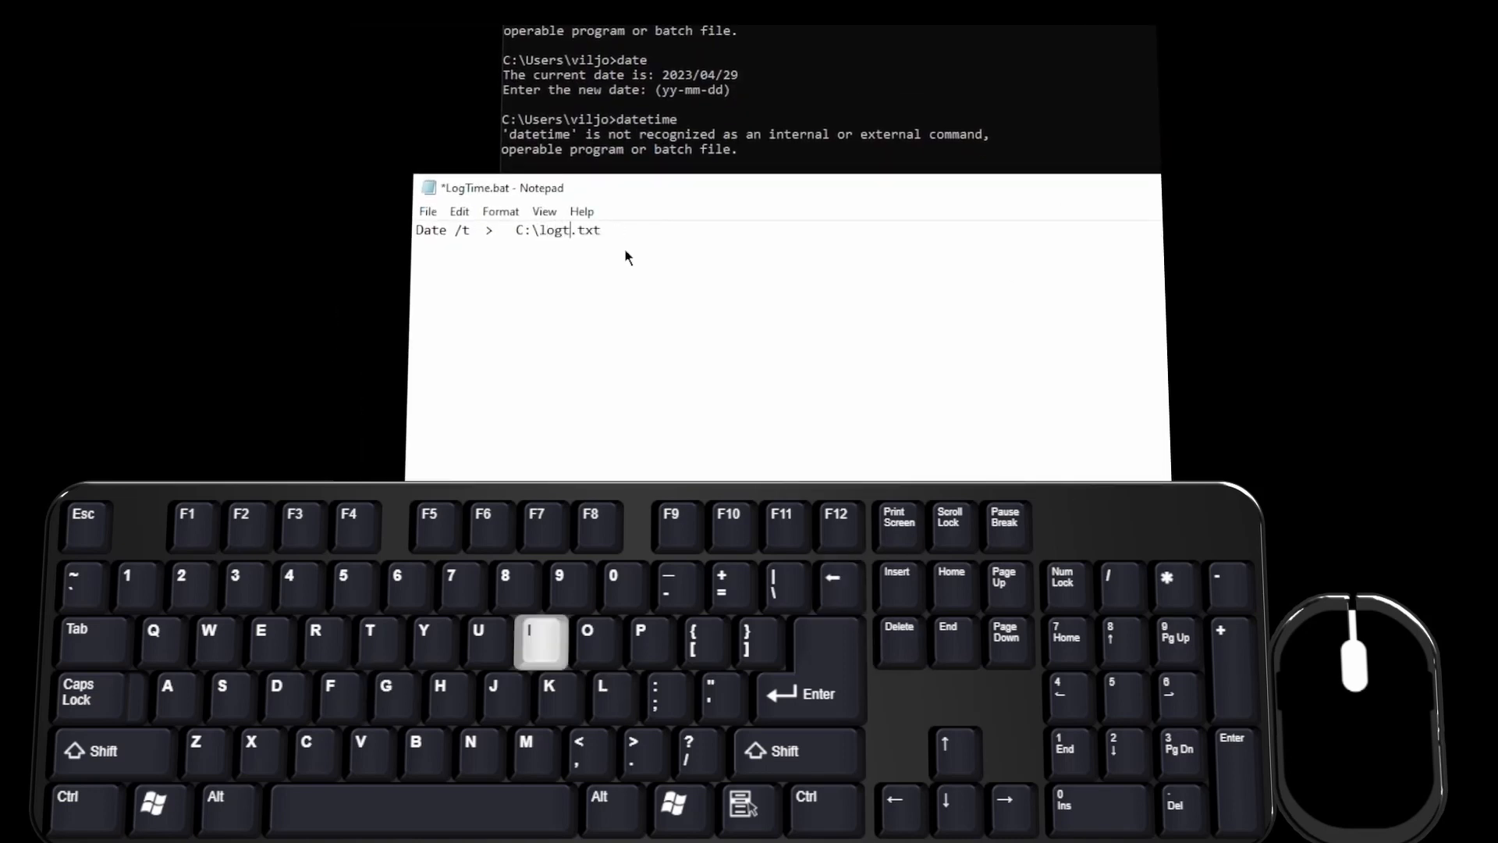
Choose C:\LogTime.bat as the program the basic task starts, and finish the Create Basic Task Wizard.
{"action": "left_click", "coordinate": [740, 258]}
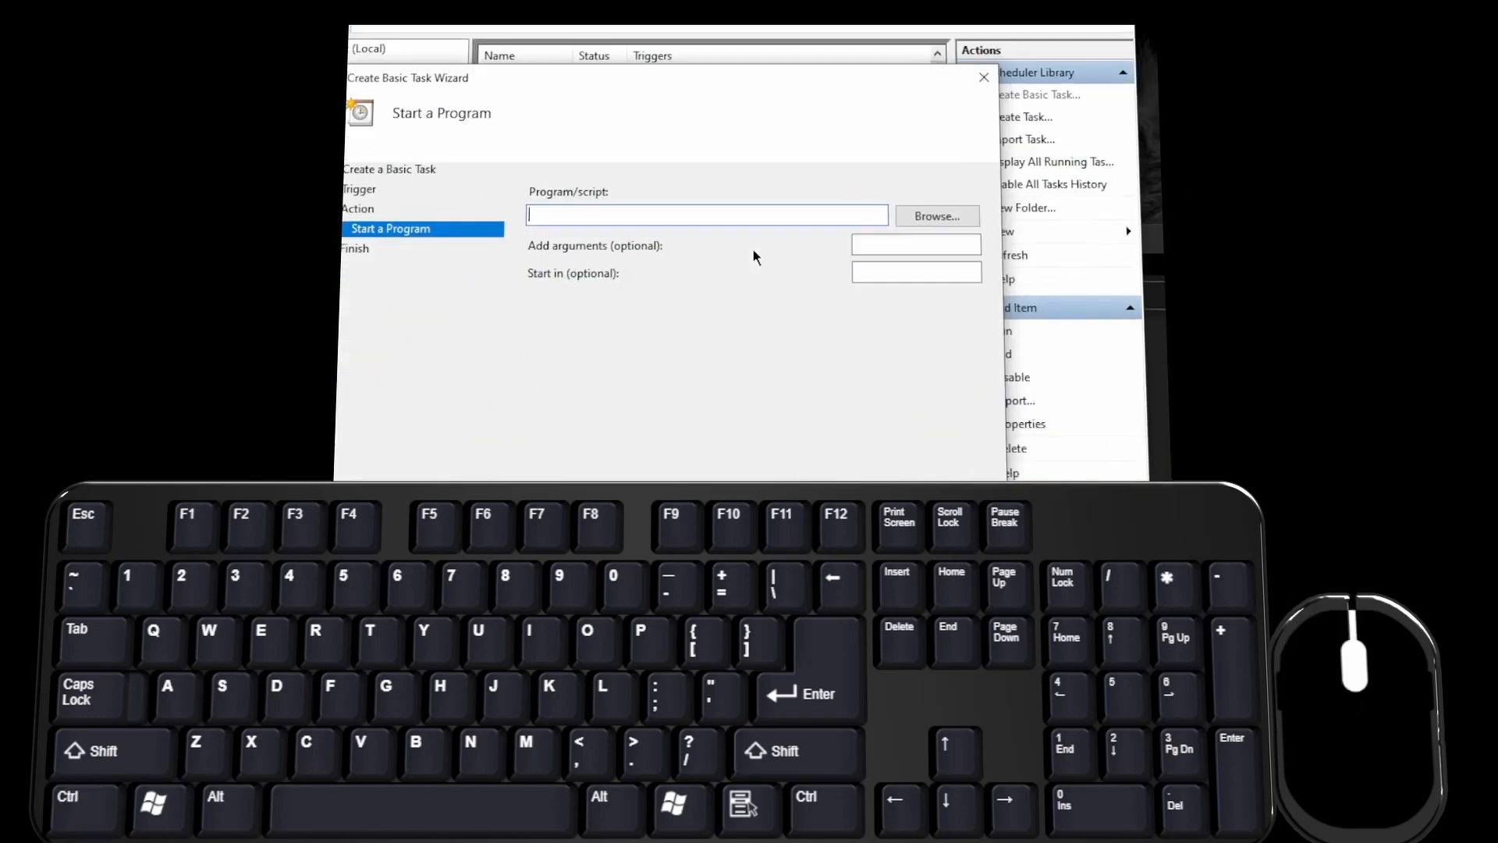
{"action": "left_click", "coordinate": [937, 217]}
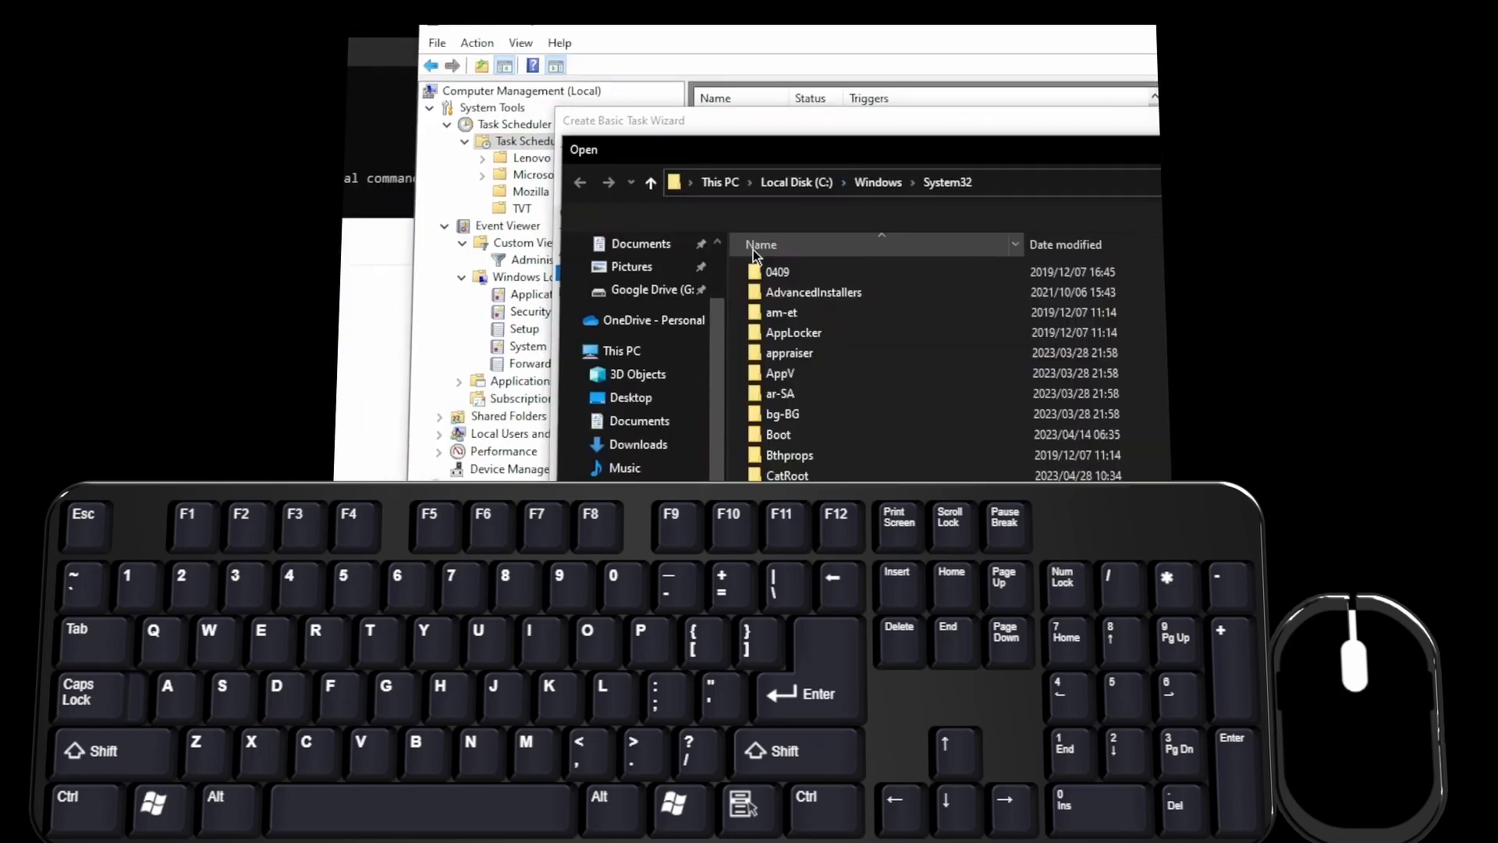
{"action": "left_click", "coordinate": [762, 252]}
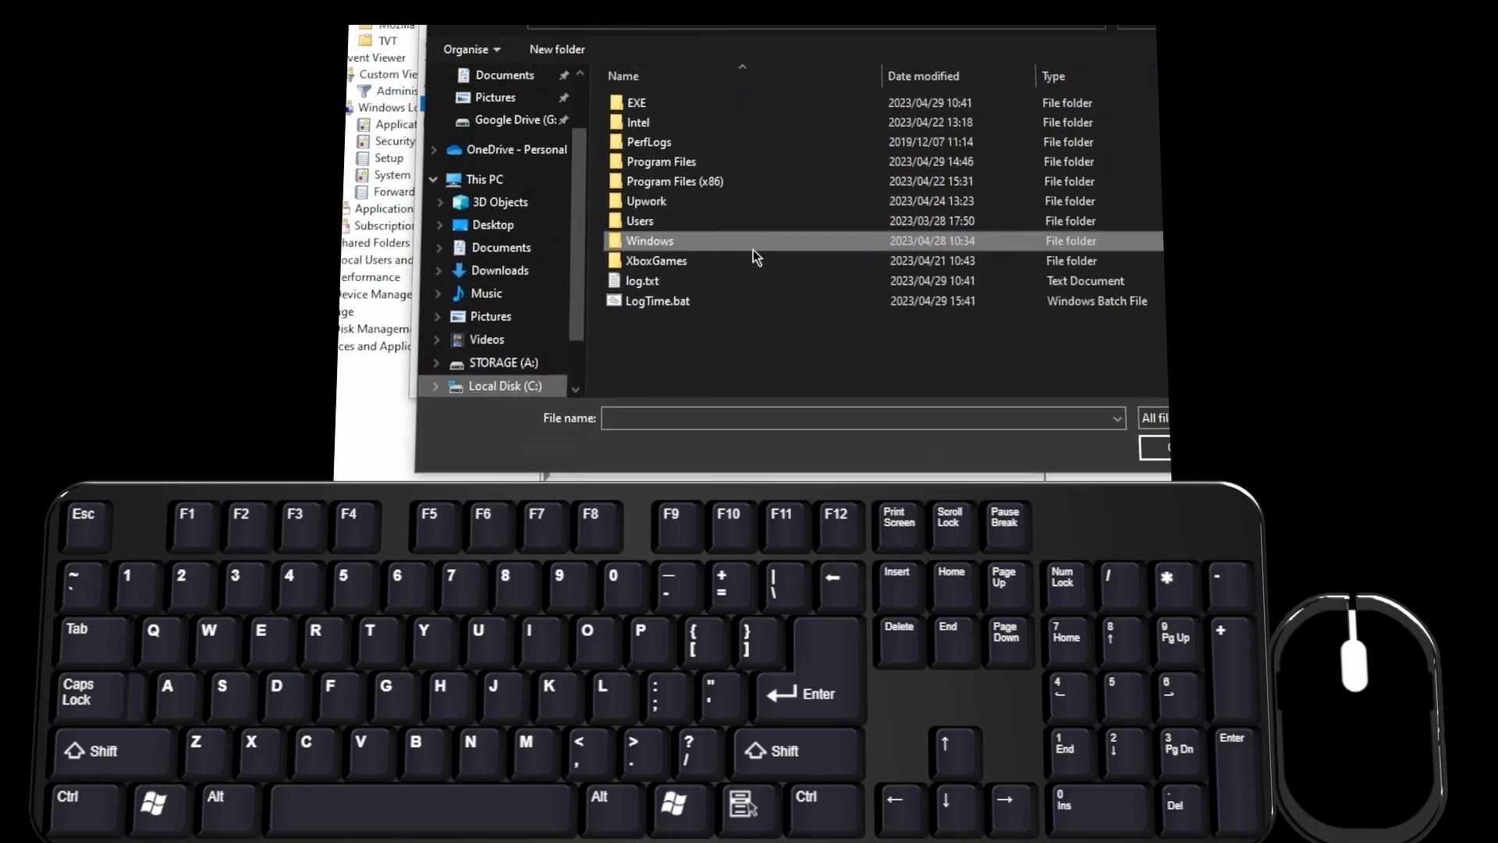
{"action": "double_click", "coordinate": [755, 300]}
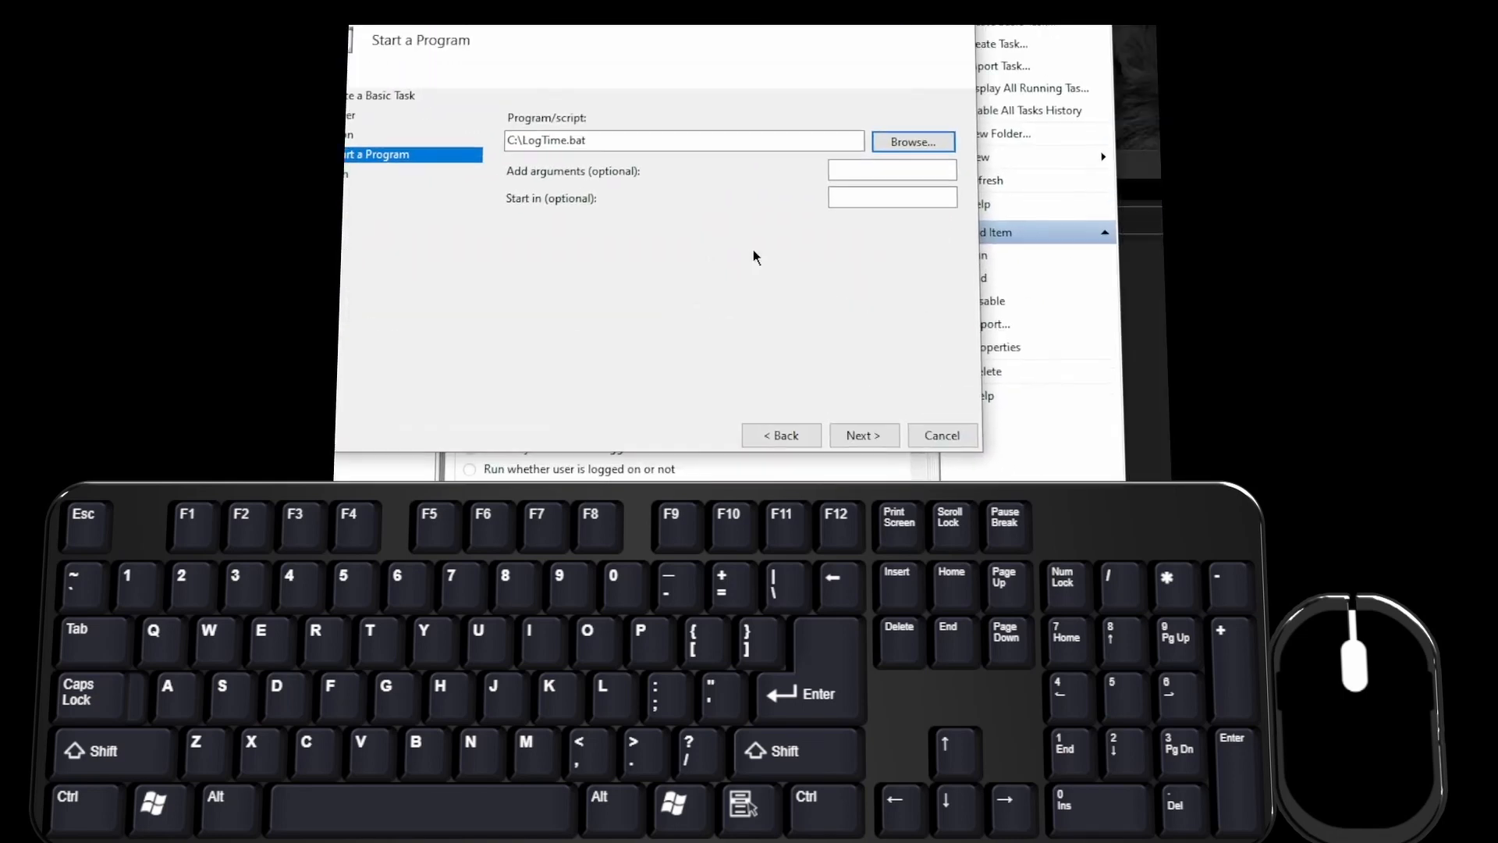
{"action": "left_click", "coordinate": [863, 435]}
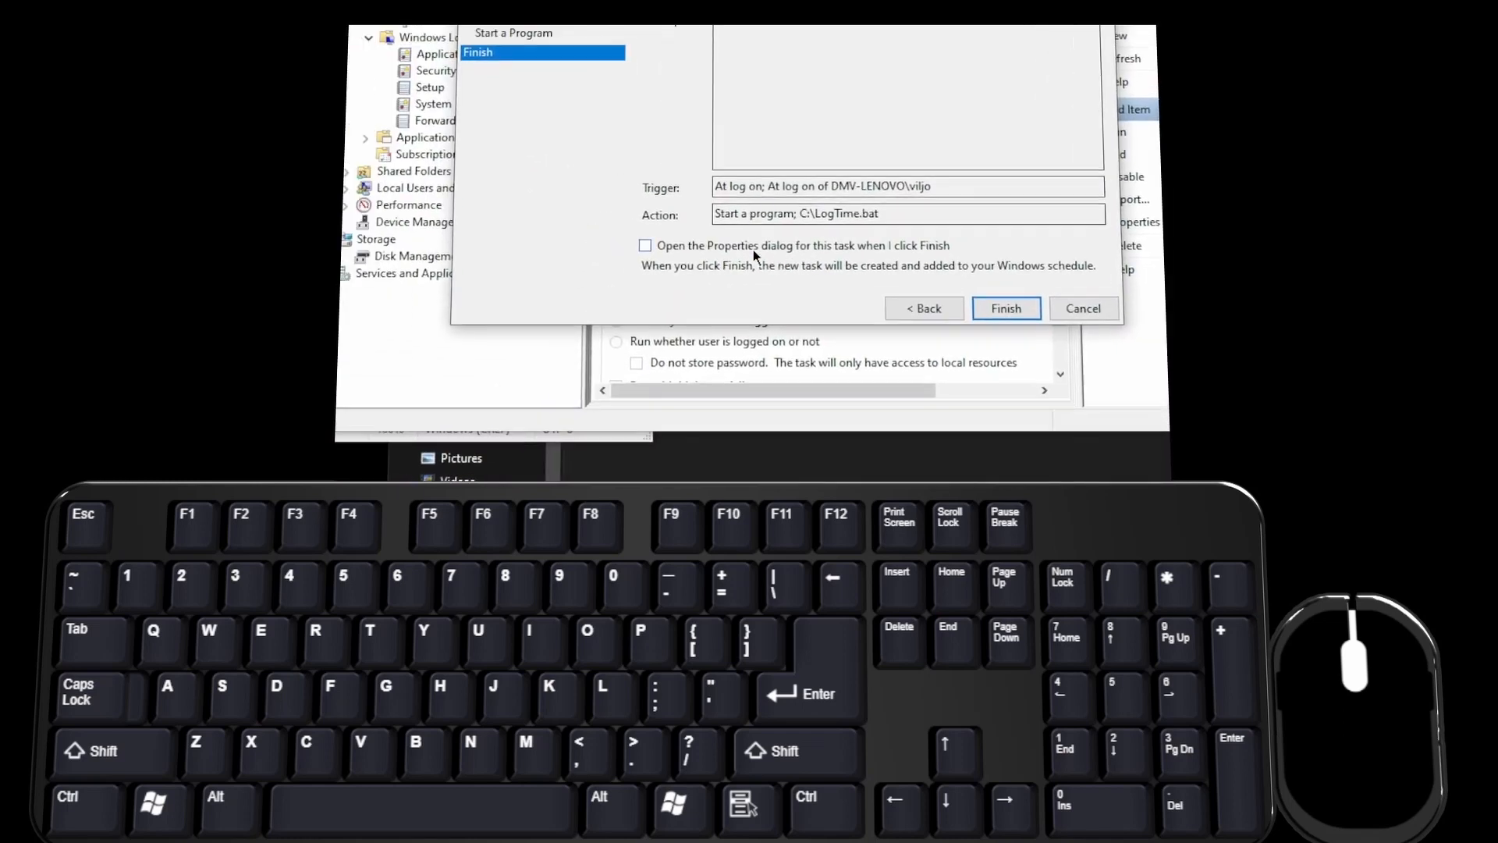
{"action": "left_click", "coordinate": [1006, 308]}
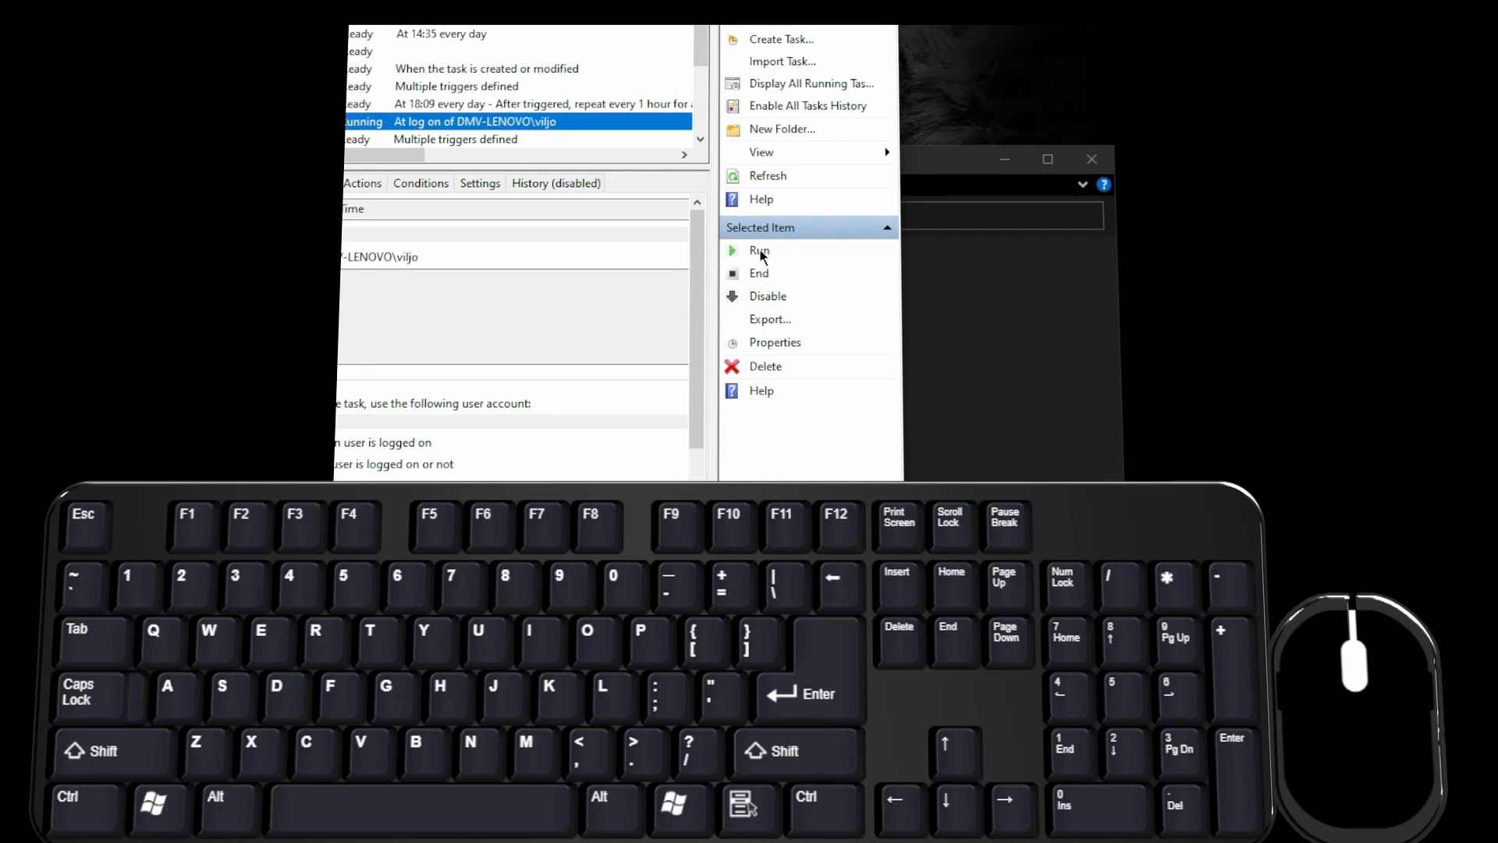
Open LogTime.bat from Local Disk (C:) for editing, change its output file to C:\log.txt, and save it.
{"action": "left_click", "coordinate": [968, 293]}
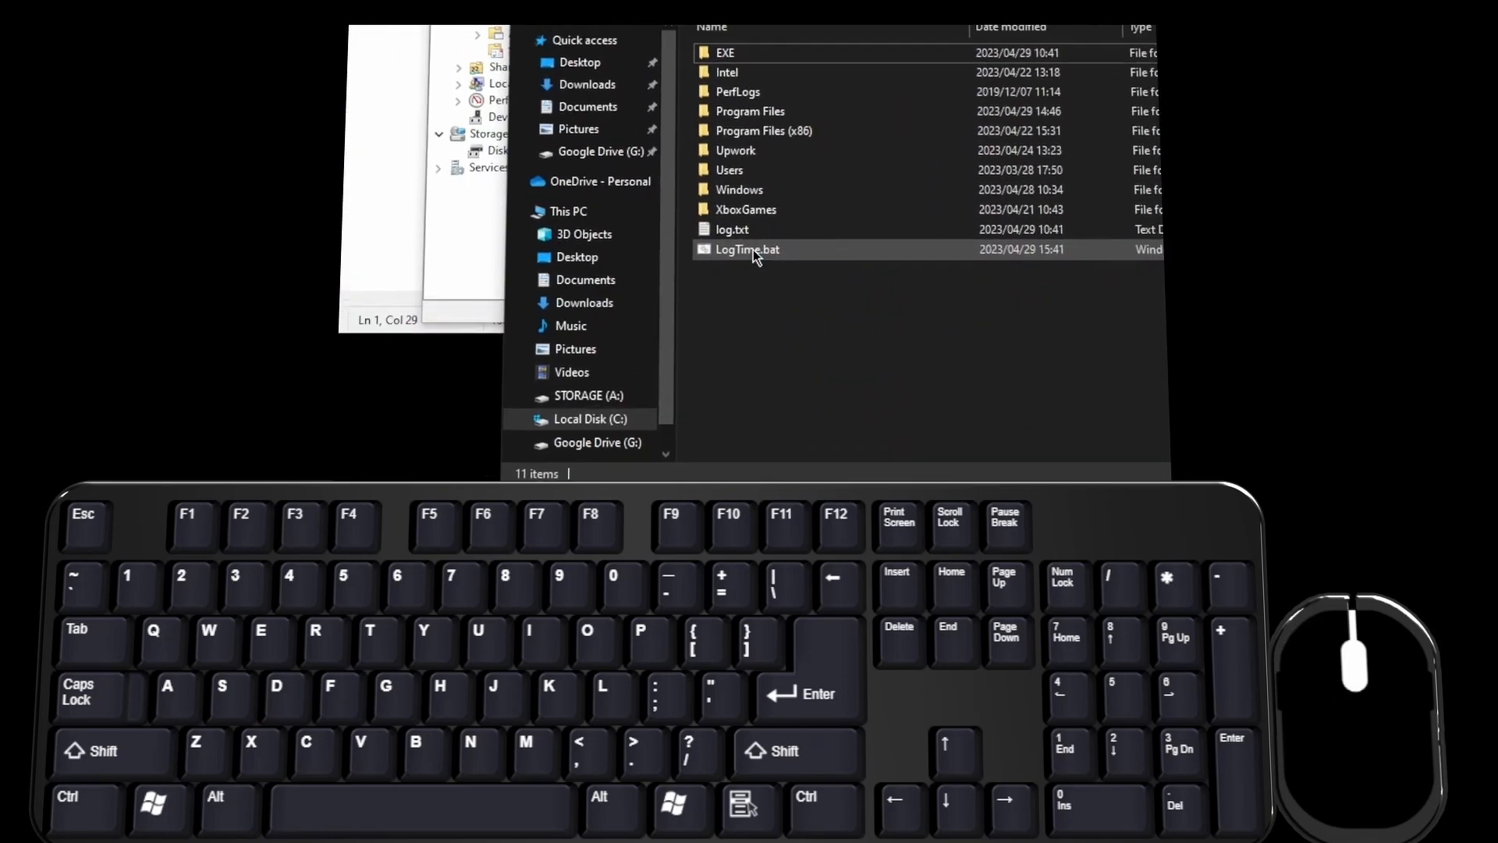
{"action": "right_click", "coordinate": [754, 251]}
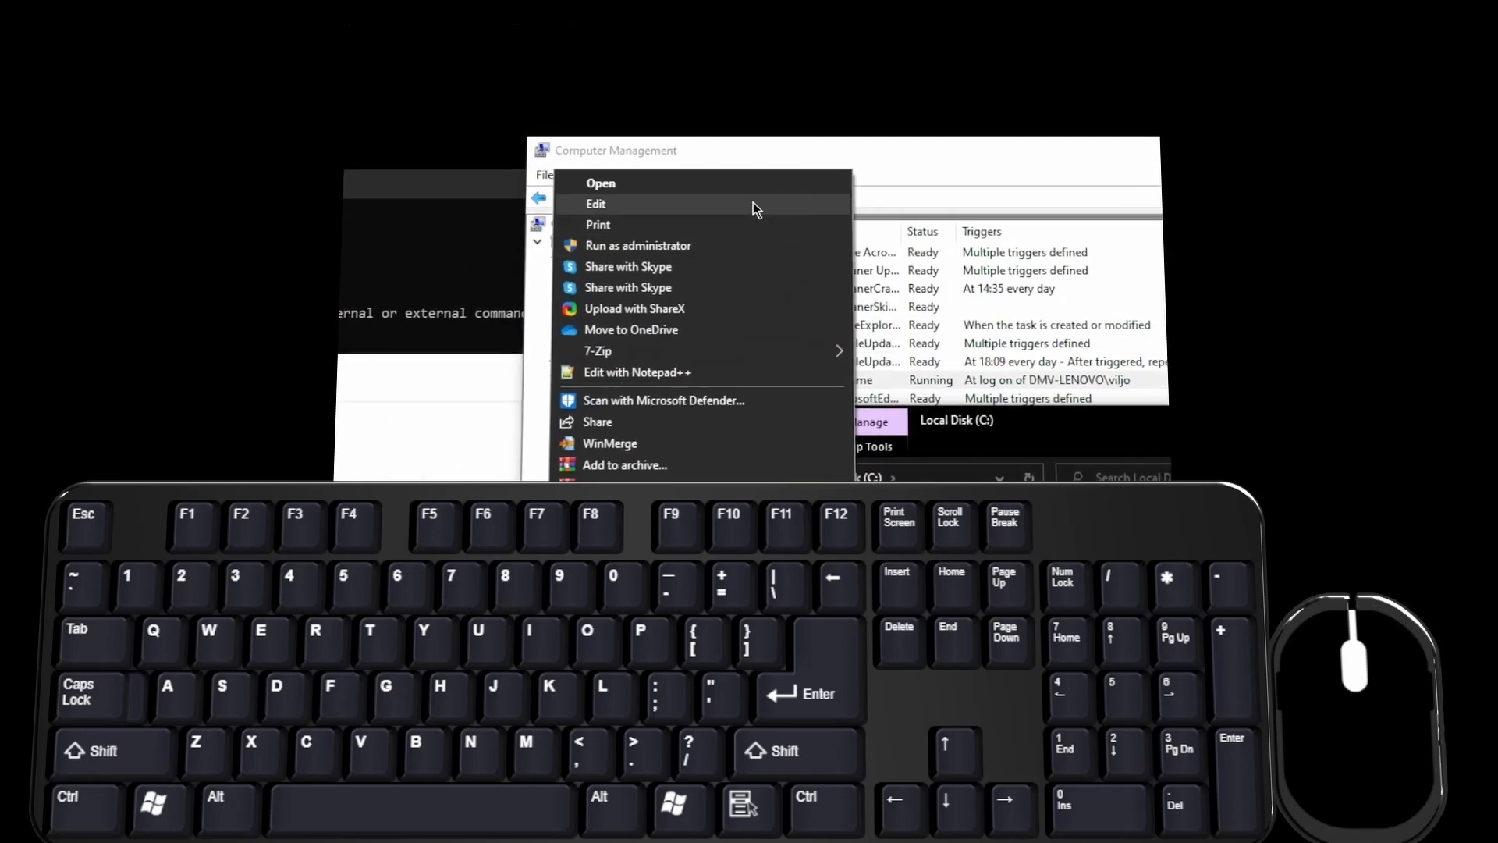
{"action": "left_click", "coordinate": [754, 205]}
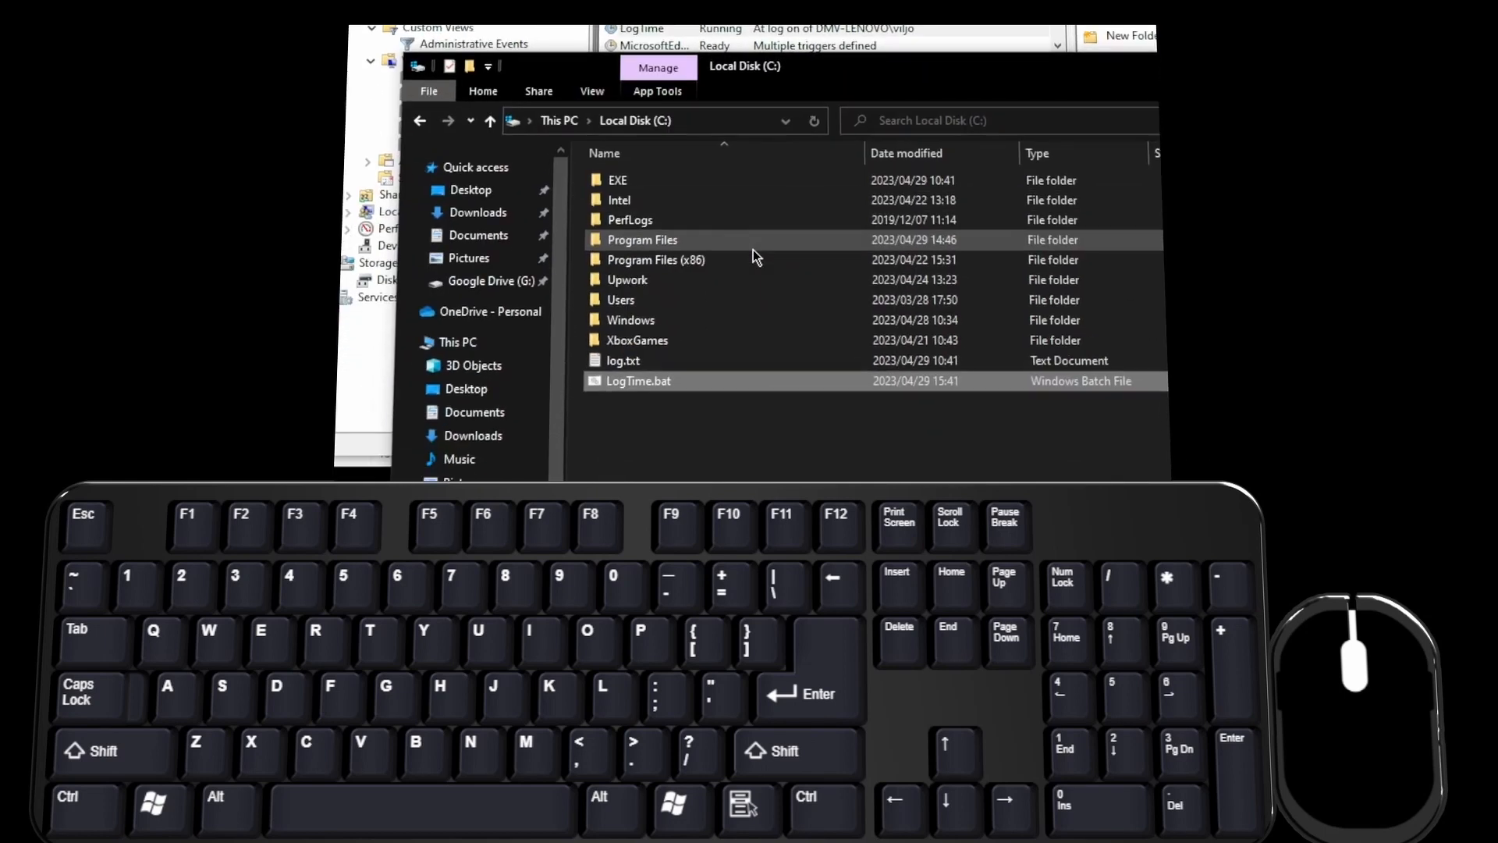
{"action": "left_click", "coordinate": [574, 210]}
{"action": "key", "text": "BackSpace"}
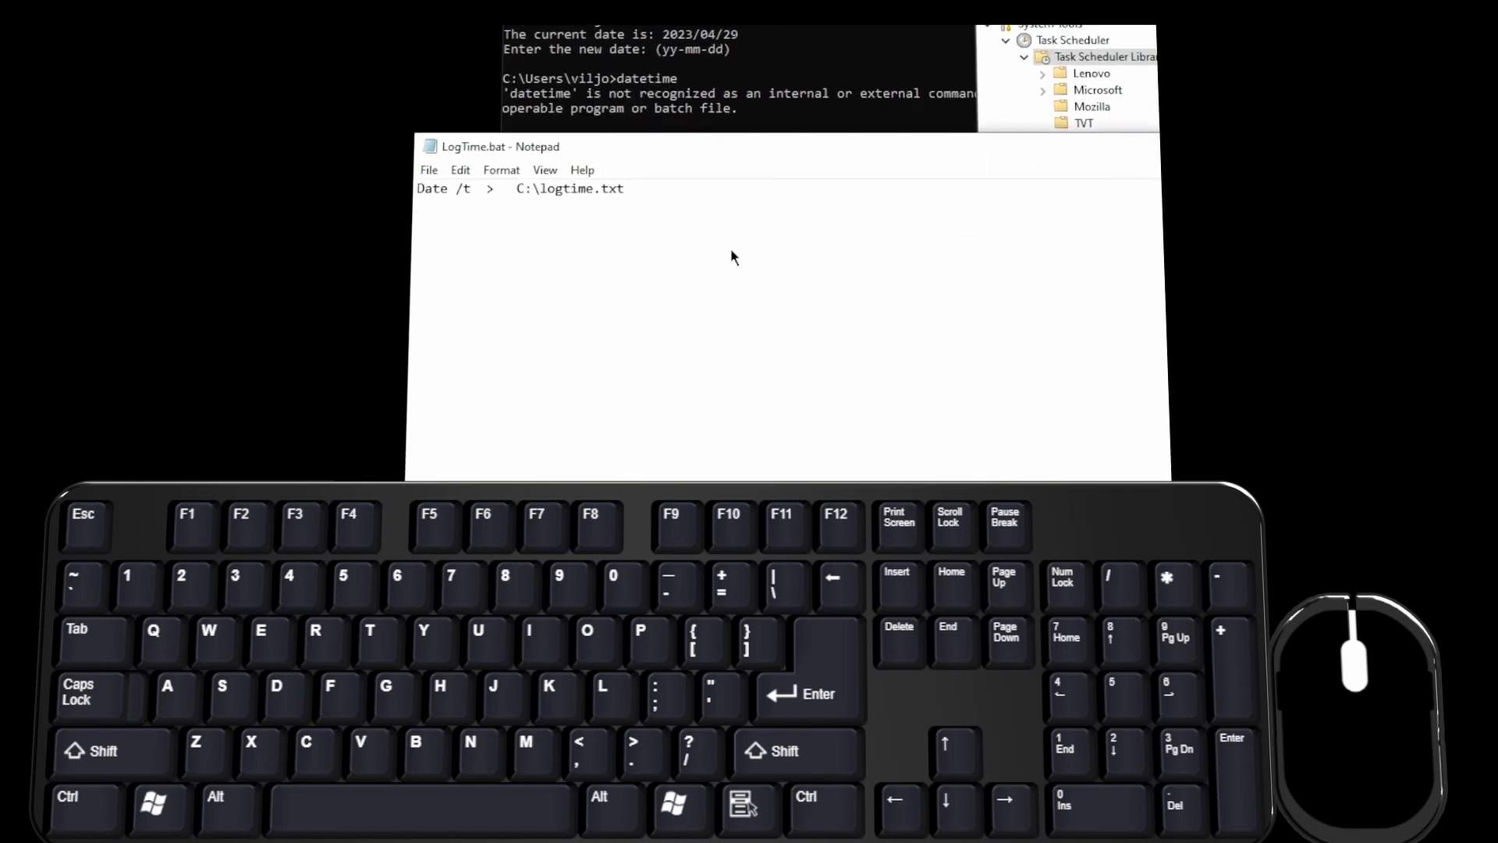
{"action": "key", "text": "BackSpace"}
{"action": "key", "text": "BackSpace"}
{"action": "key", "text": "BackSpace"}
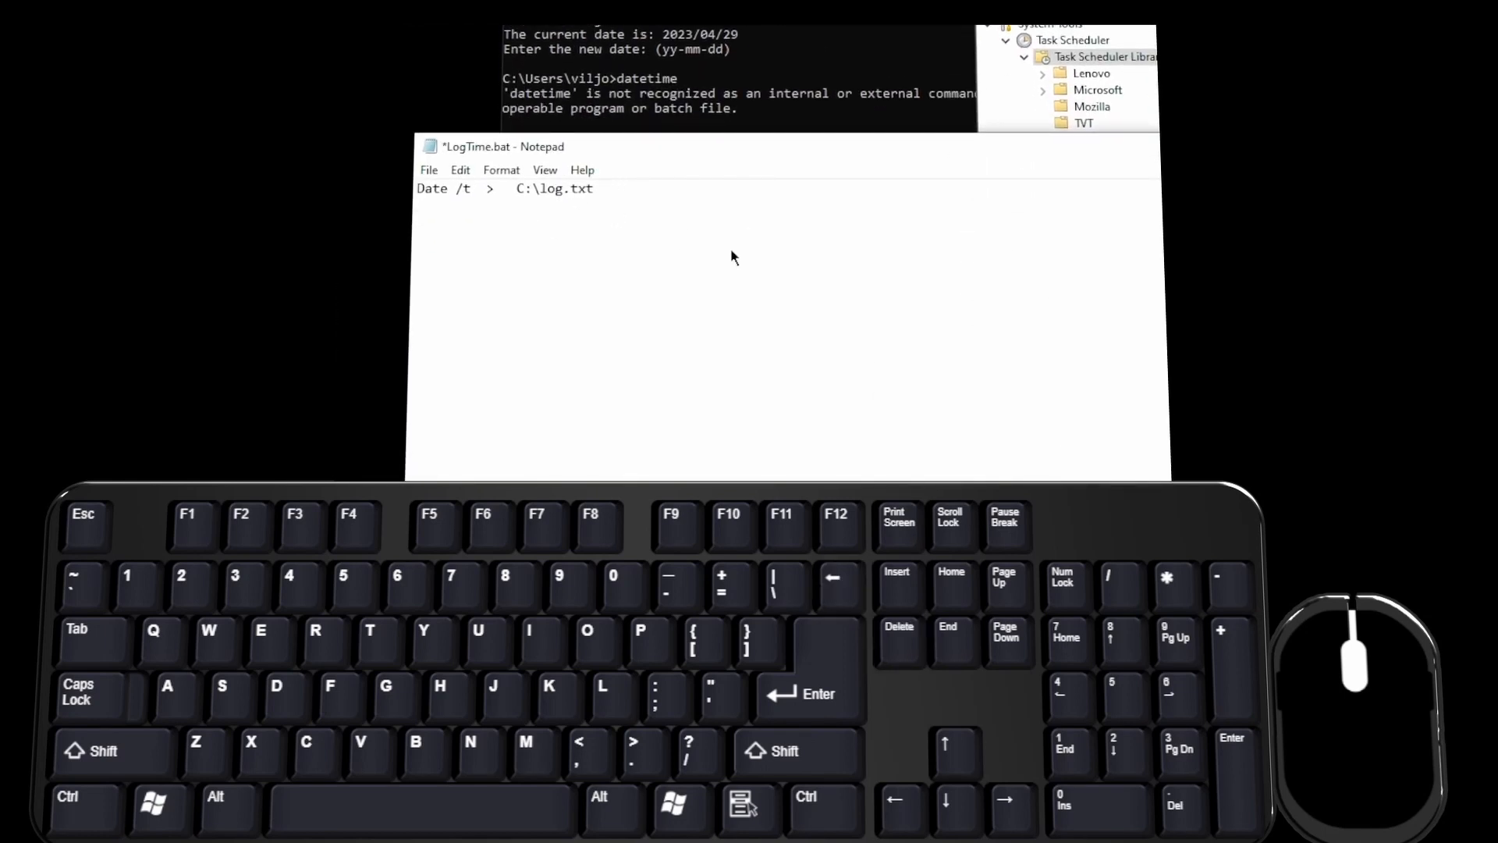
{"action": "key", "text": "ctrl+s"}
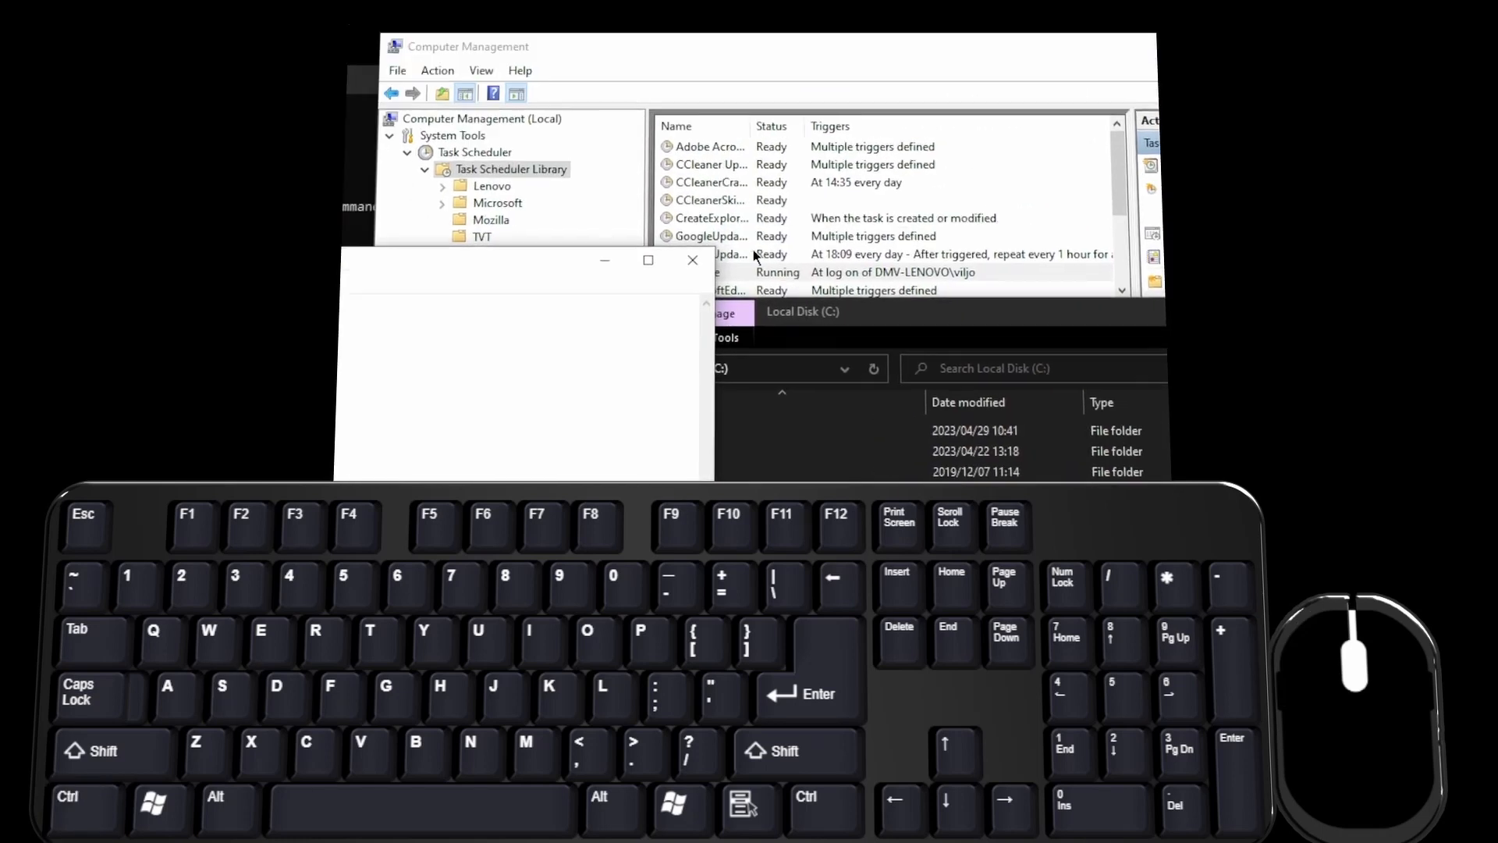
Run the LogTime task and open log.txt on Local Disk (C:) to check the logged date.
{"action": "left_click", "coordinate": [753, 247]}
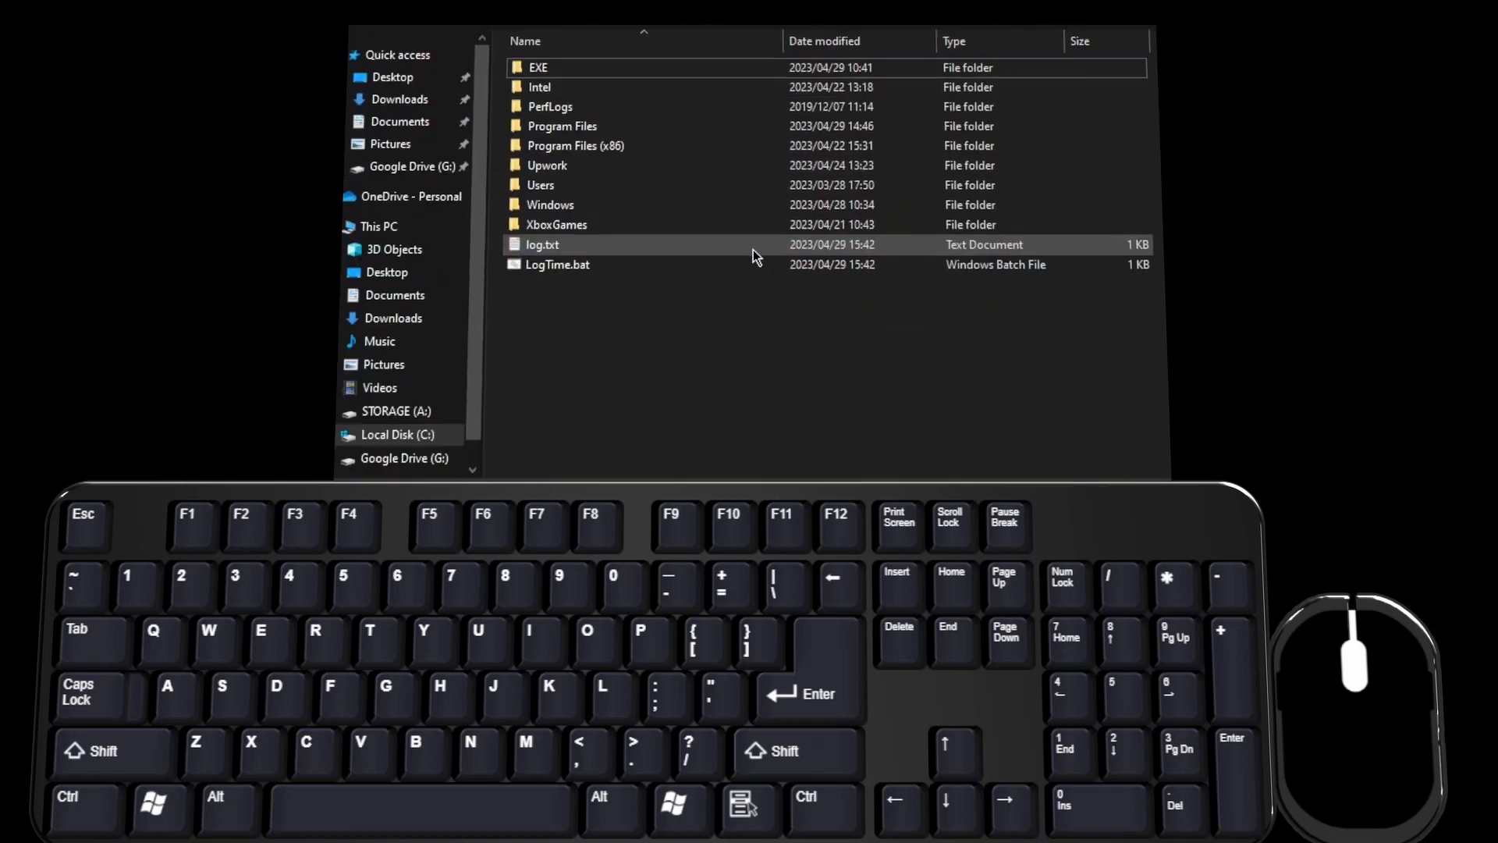
{"action": "double_click", "coordinate": [754, 249]}
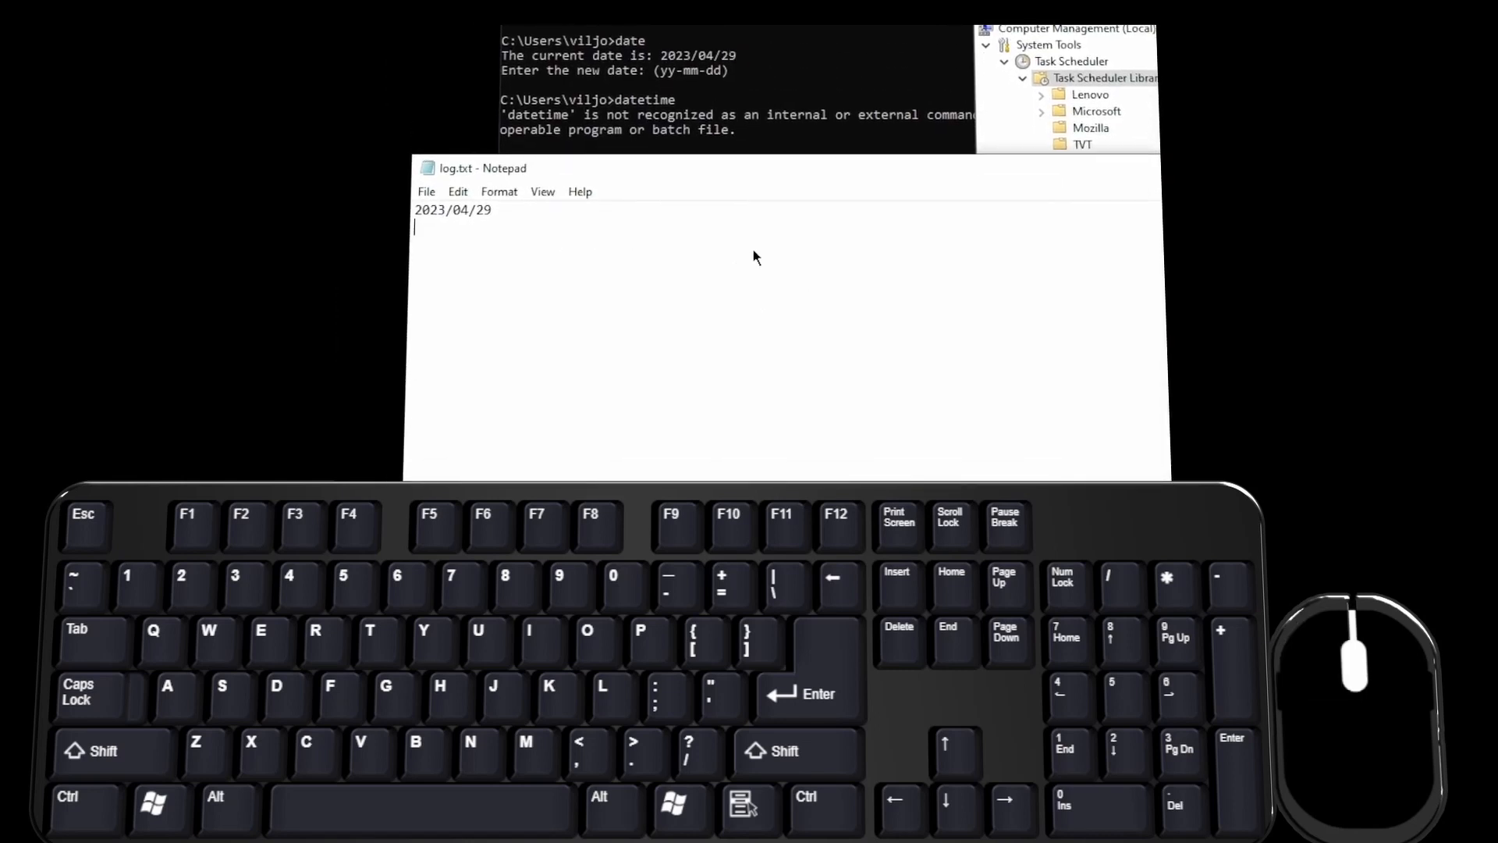
{"action": "left_click", "coordinate": [557, 214]}
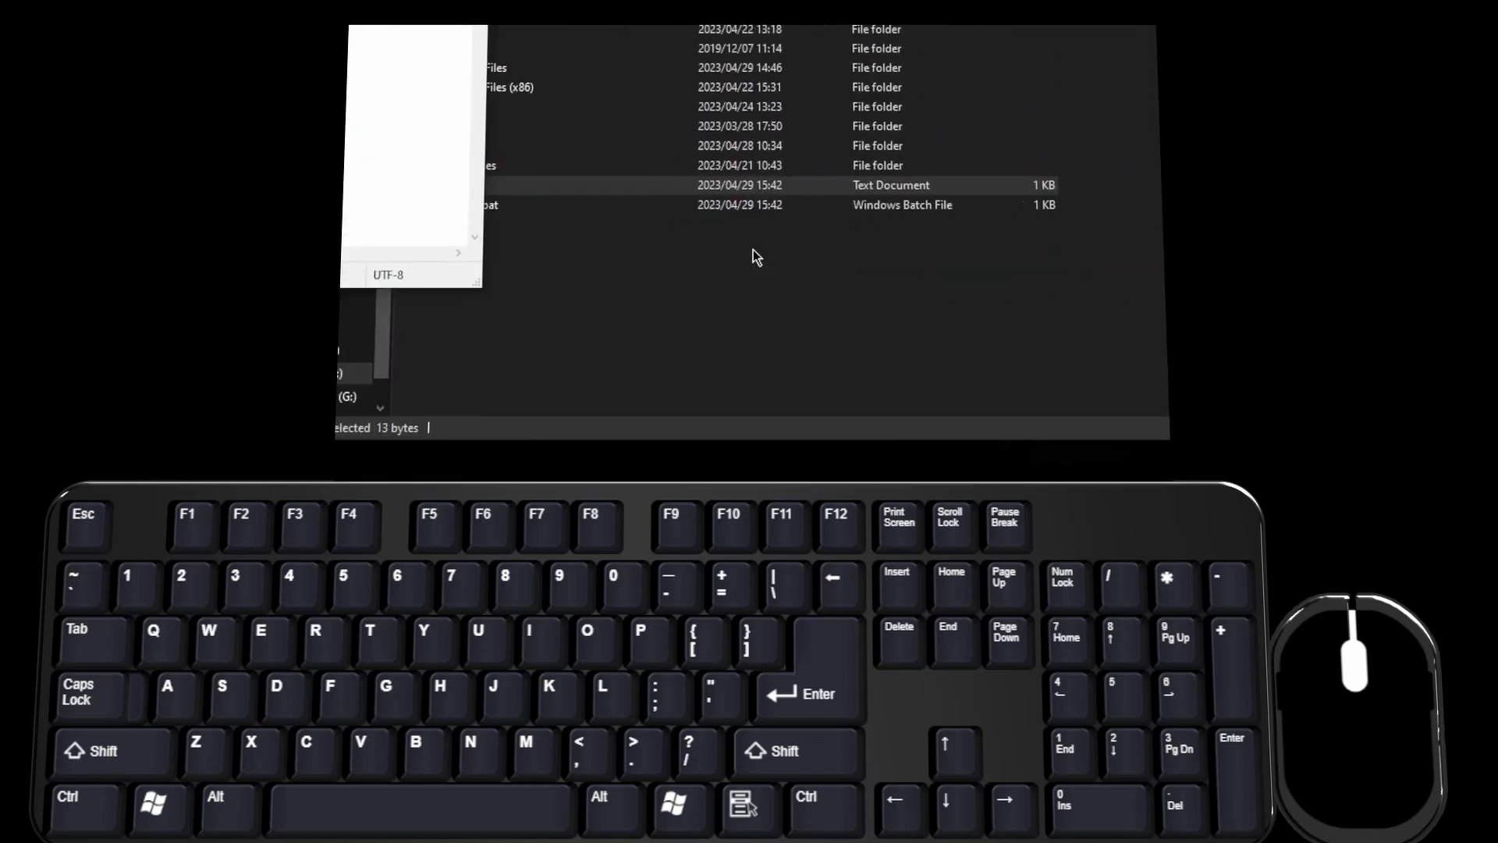
{"action": "left_click", "coordinate": [755, 257]}
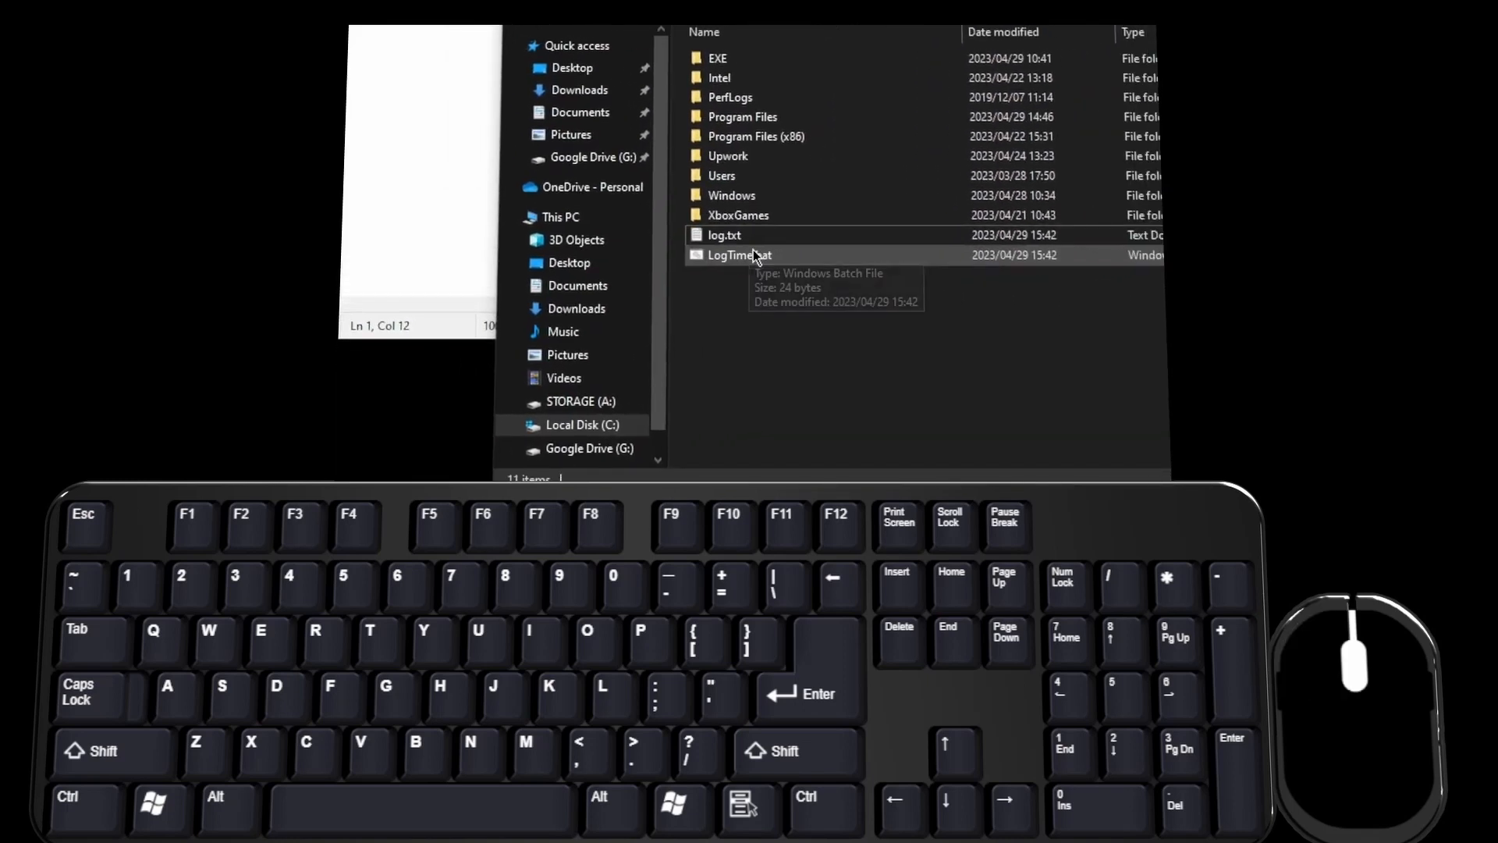
Open LogTime.bat for editing and copy its Date /t line onto a new second line.
{"action": "right_click", "coordinate": [756, 258]}
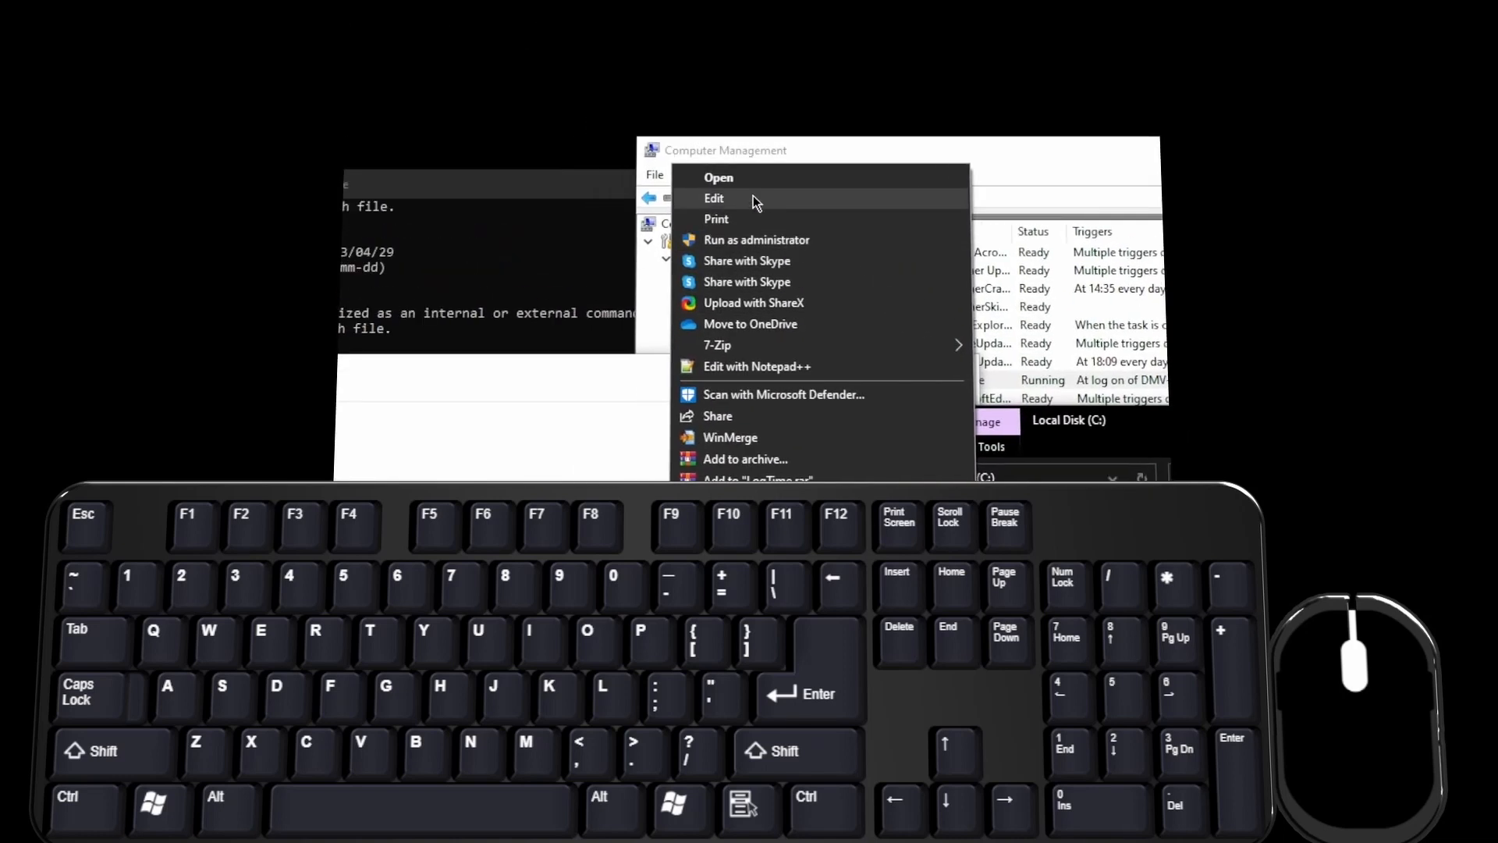
{"action": "left_click", "coordinate": [752, 196]}
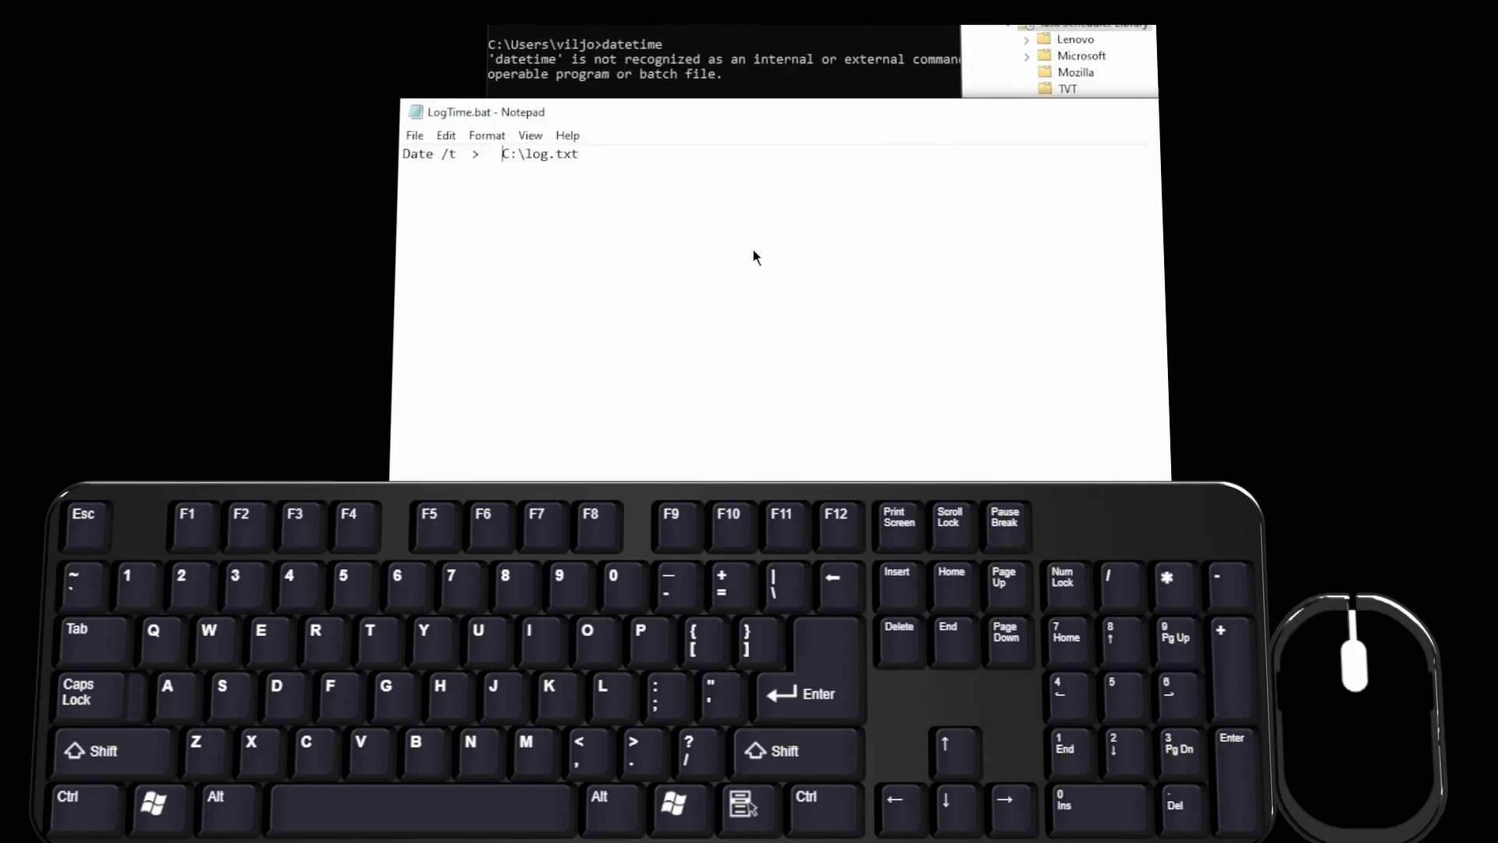
{"action": "left_click", "coordinate": [632, 156]}
{"action": "left_click_drag", "start_coordinate": [672, 251], "coordinate": [344, 207]}
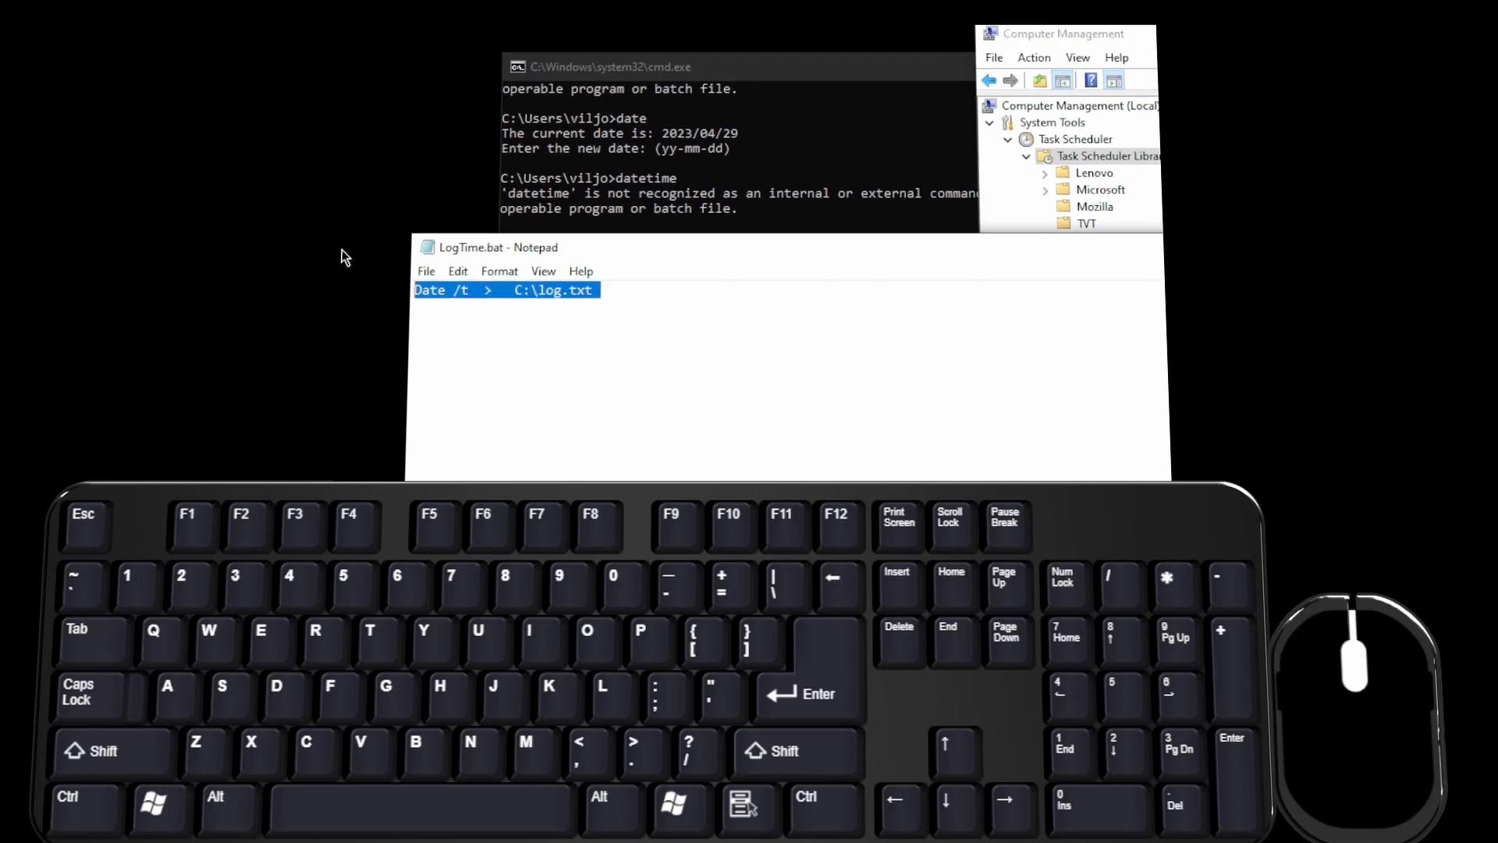
{"action": "key", "text": "ctrl+c"}
{"action": "left_click", "coordinate": [563, 275]}
{"action": "left_click", "coordinate": [685, 273]}
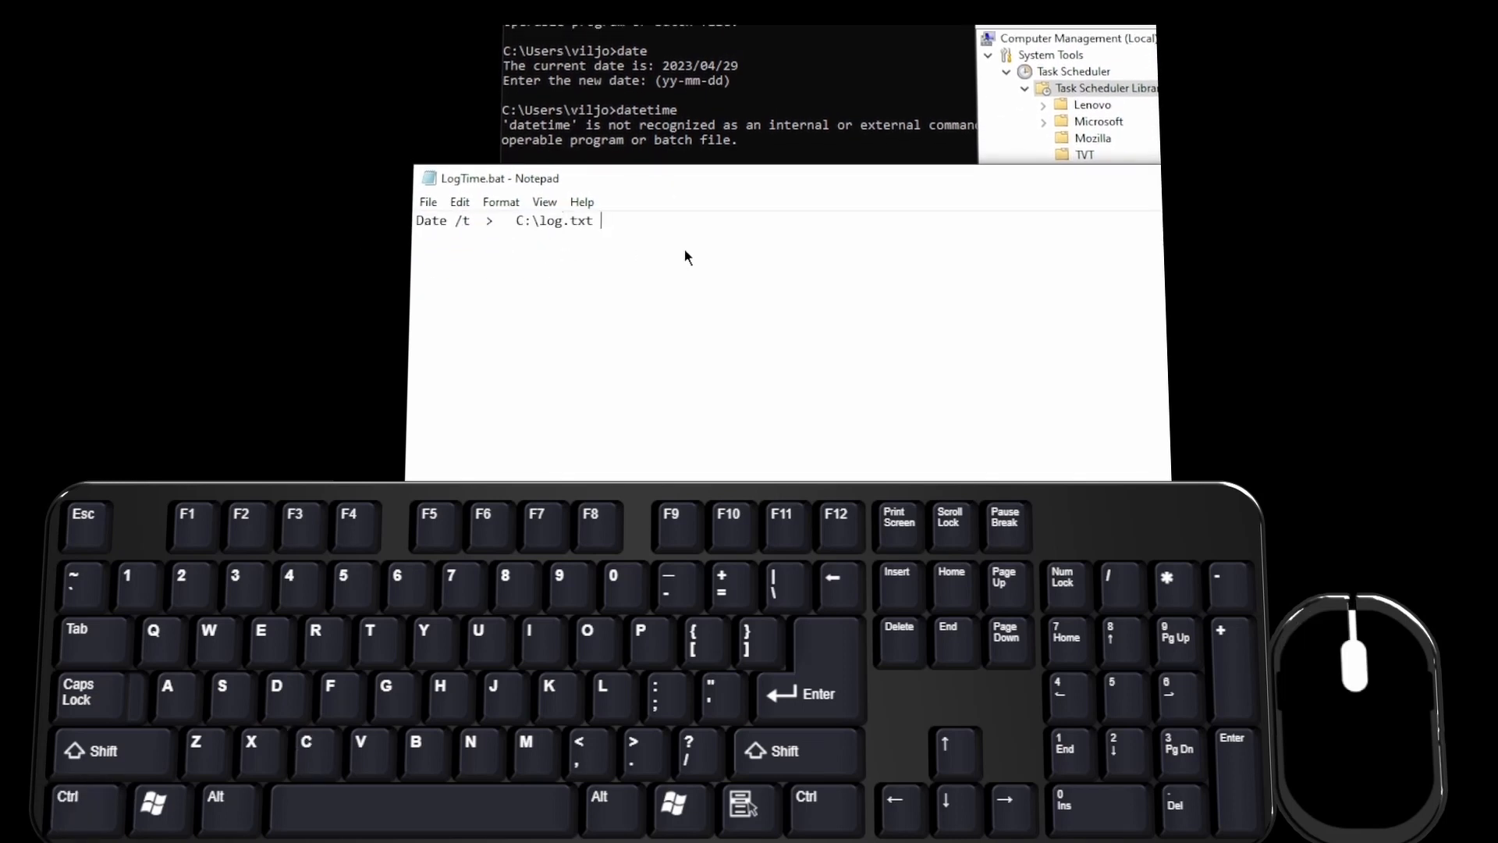
{"action": "key", "text": "Return"}
{"action": "key", "text": "ctrl+v"}
Change the second line's command in LogTime.bat from Date to Time and save the file.
{"action": "left_click", "coordinate": [422, 248]}
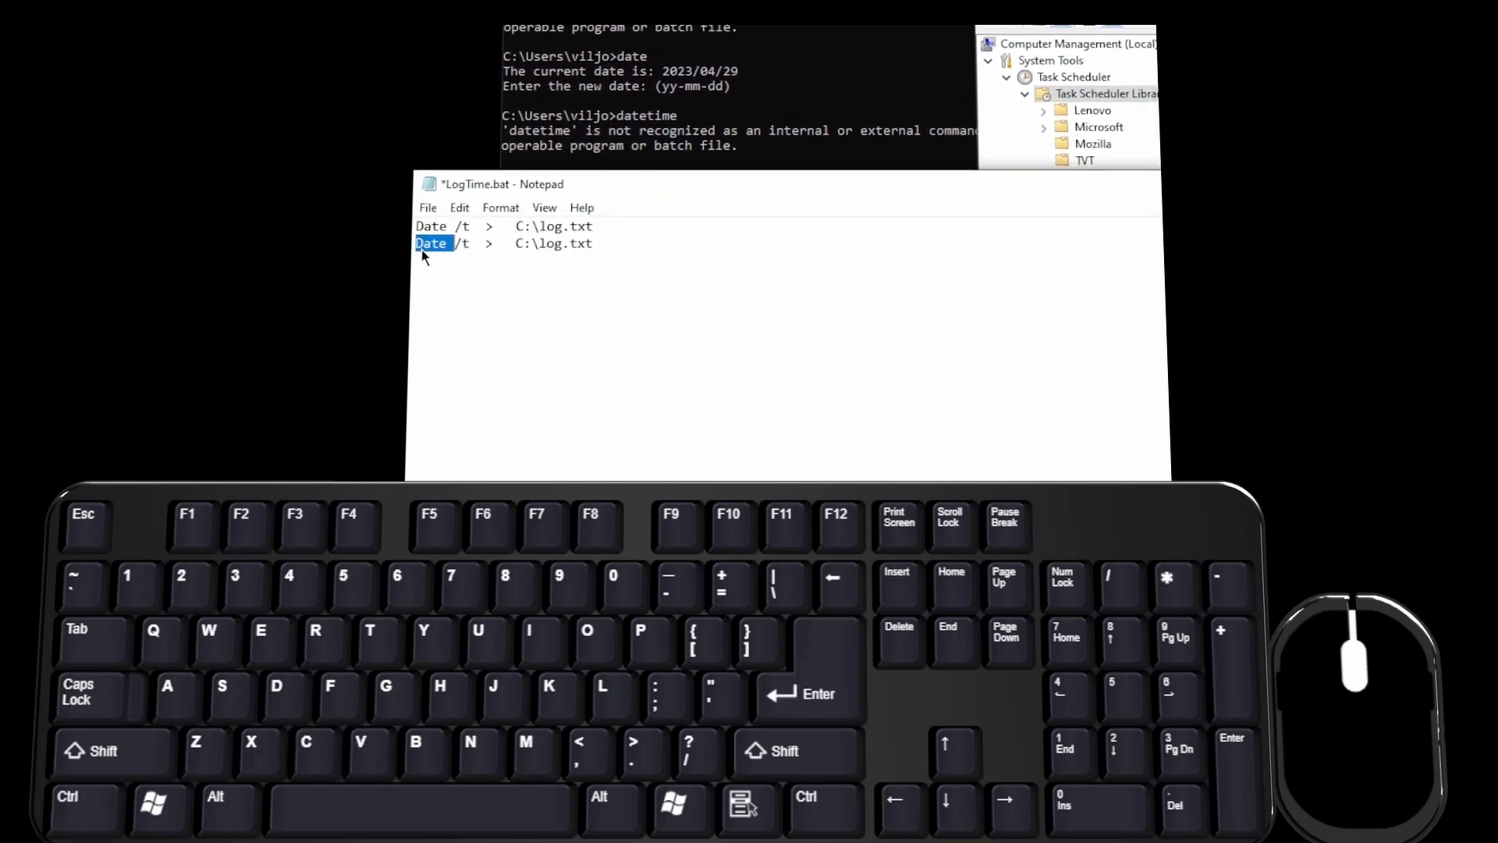
{"action": "type", "text": "Time"}
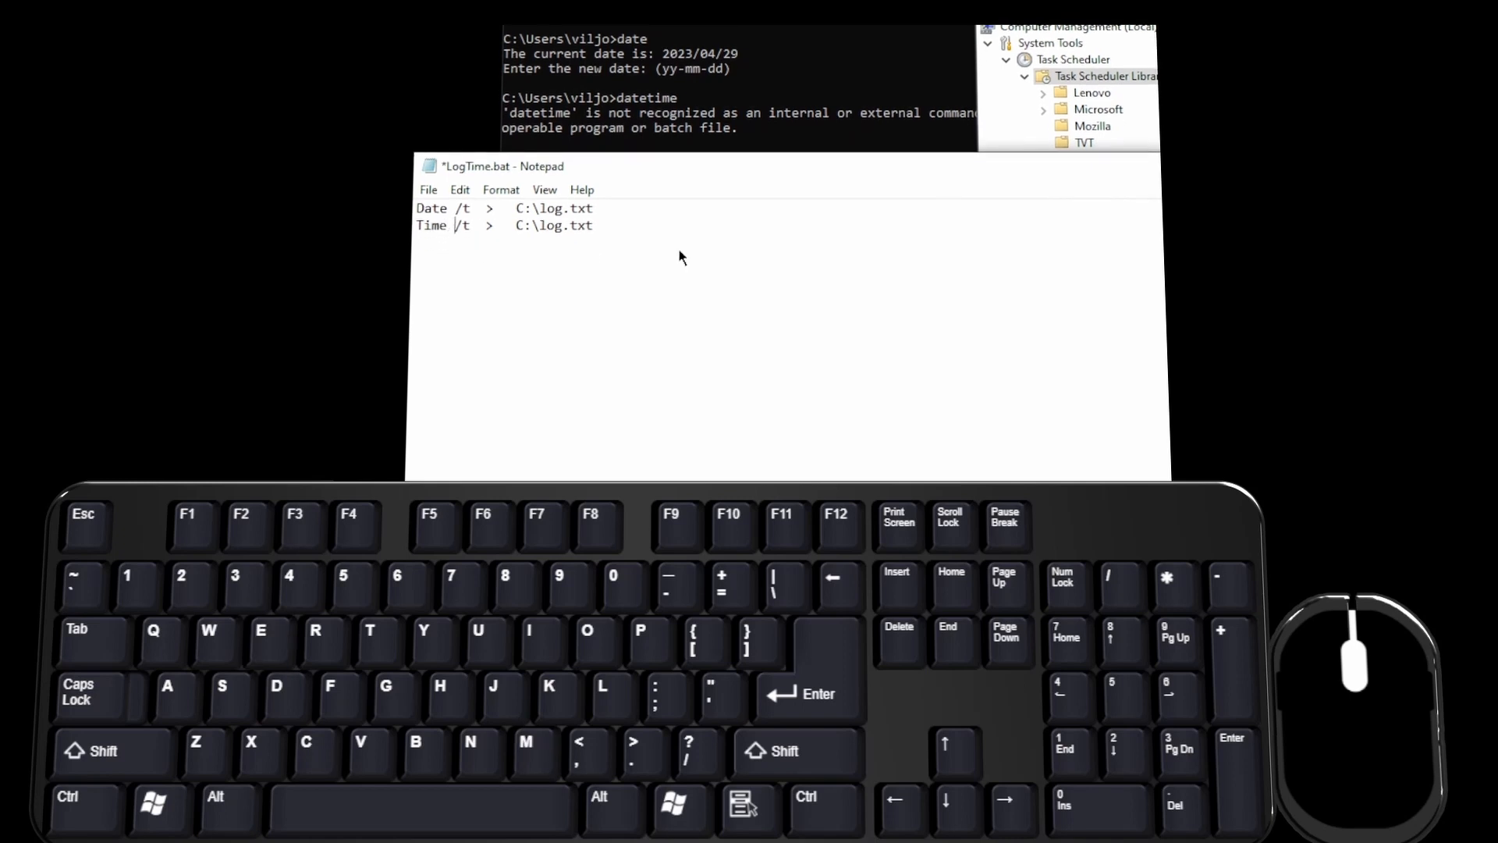
{"action": "key", "text": "ctrl+s"}
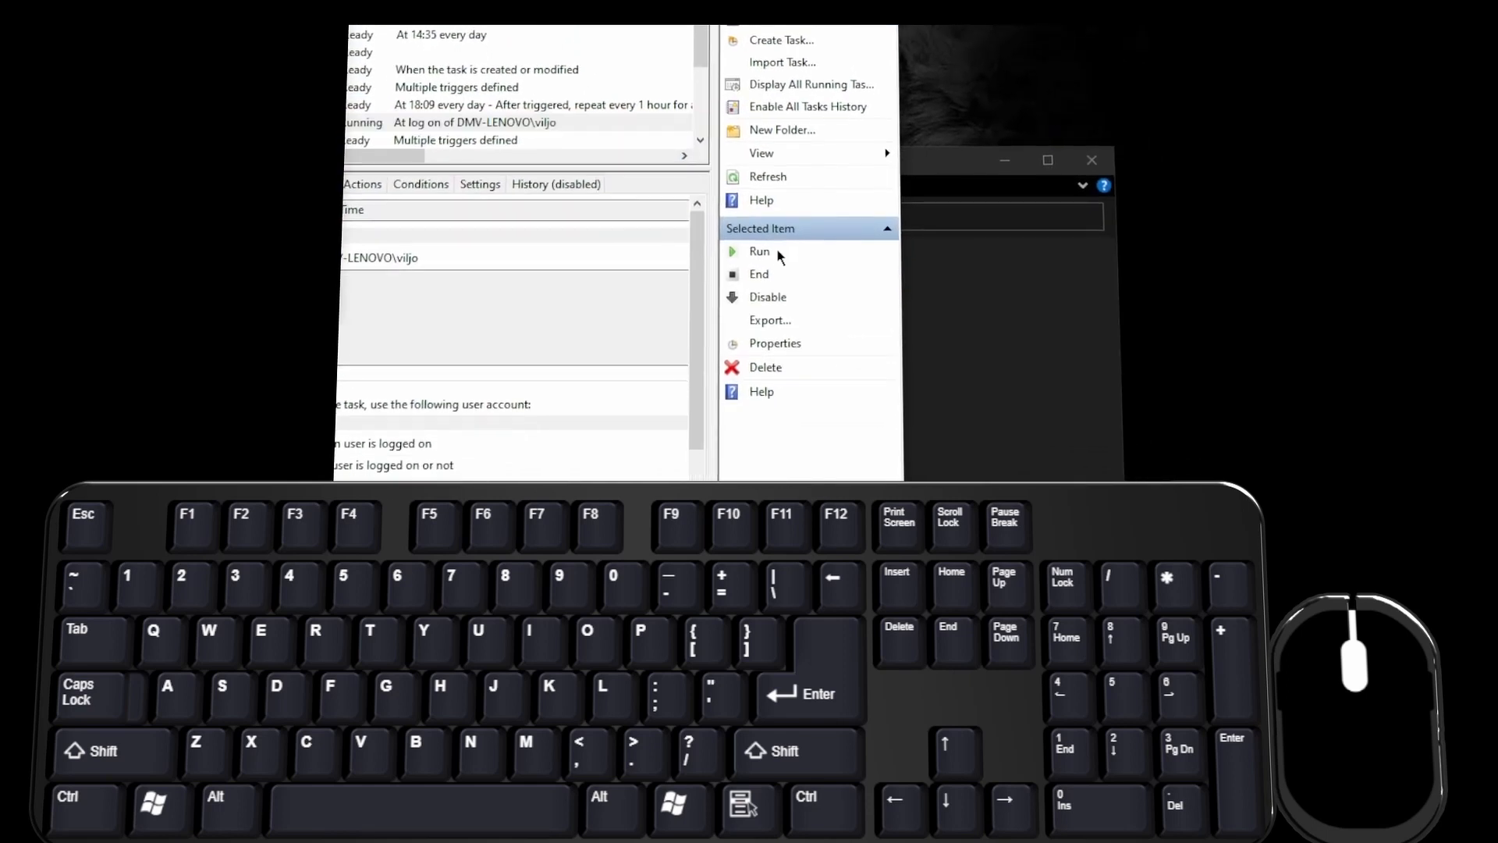
Run the LogTime task with the two-line batch file and open log.txt to check what was written.
{"action": "left_click", "coordinate": [968, 344]}
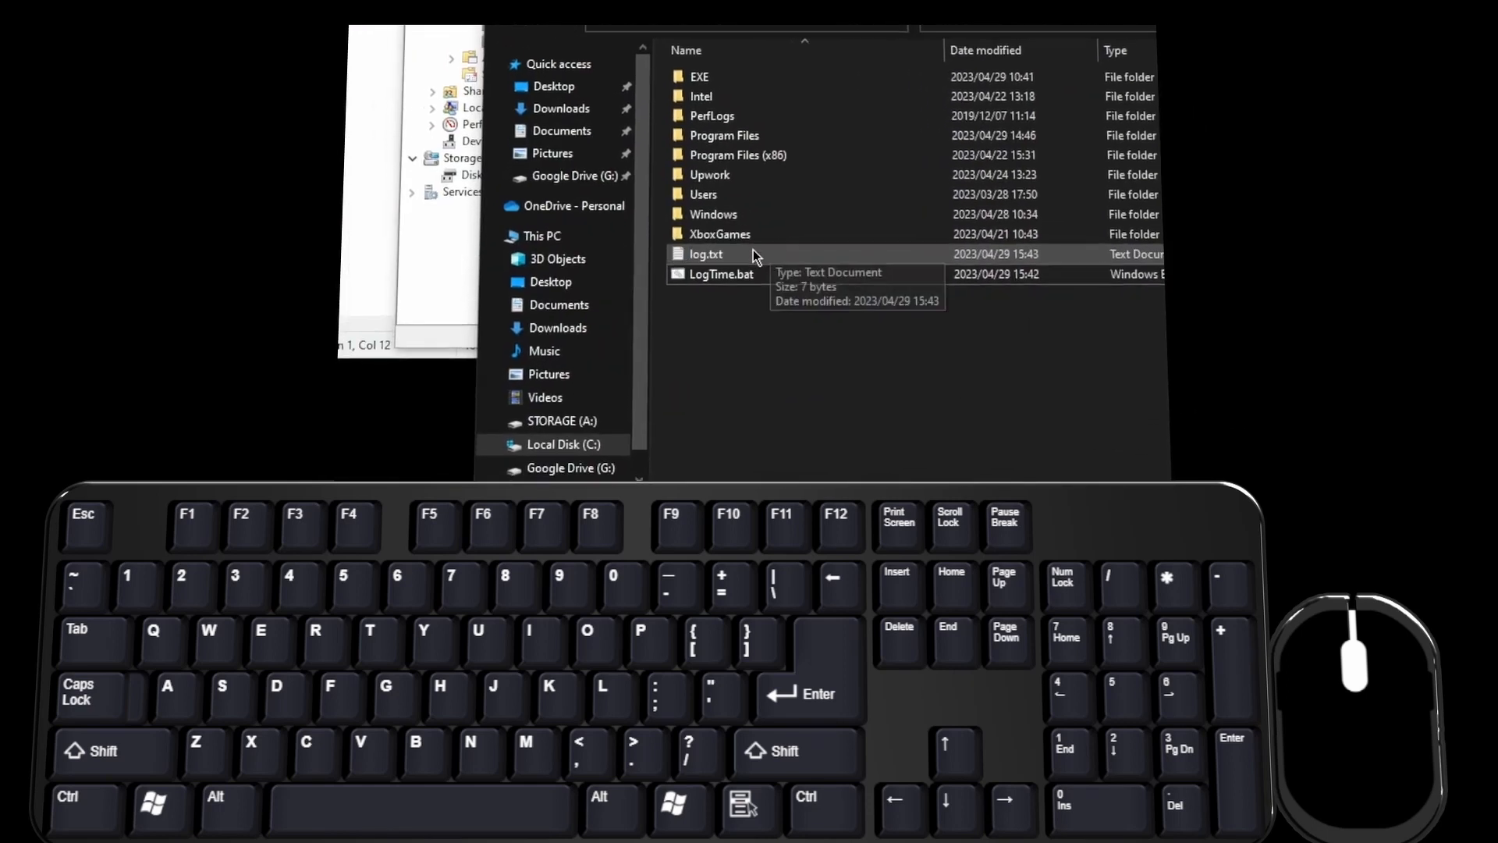
{"action": "double_click", "coordinate": [754, 251]}
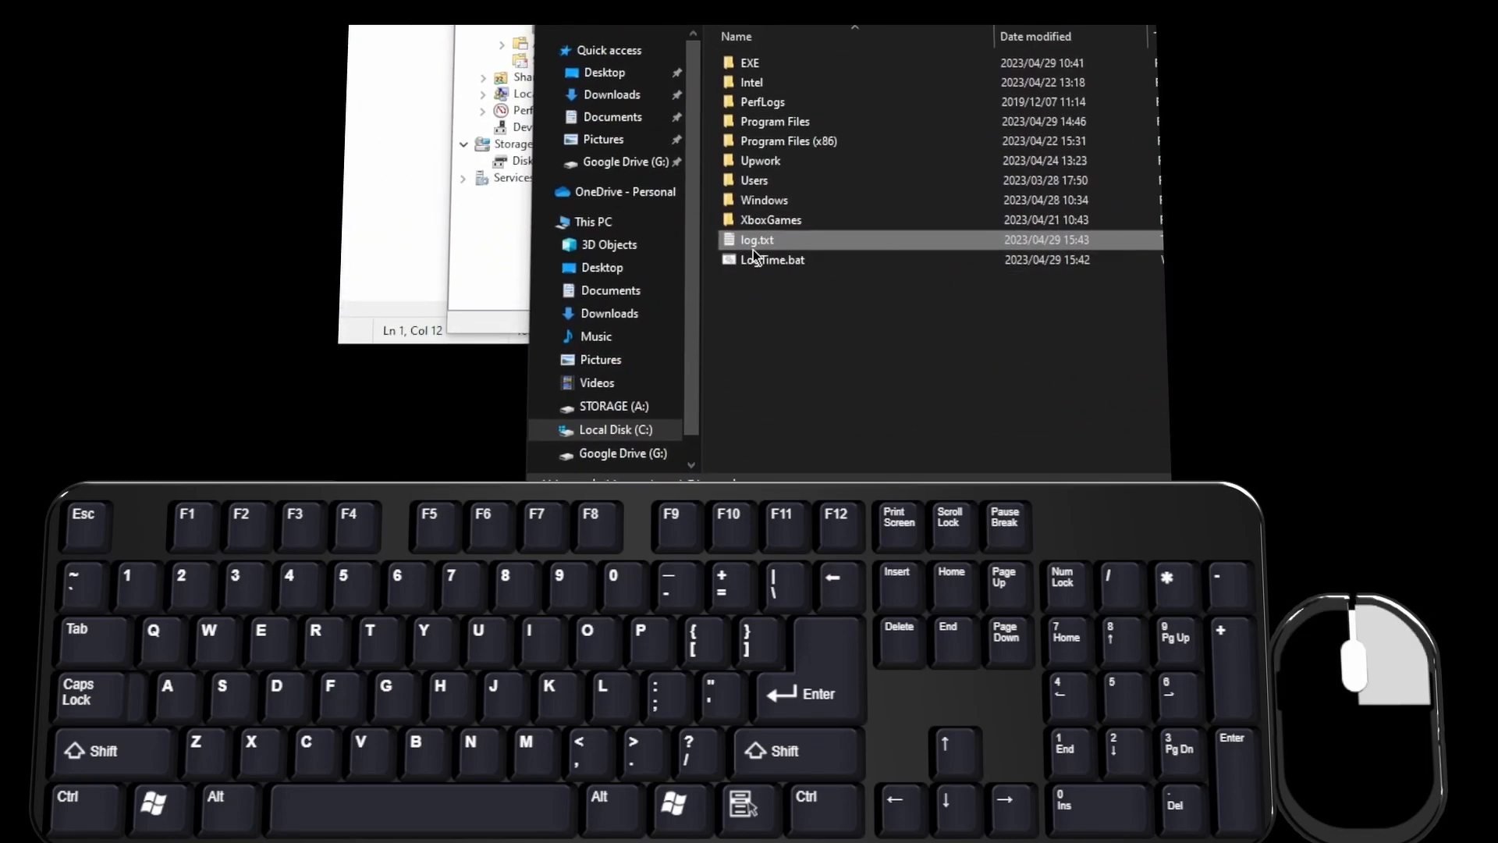
Edit LogTime.bat so both the Date and Time lines append to C:\log.txt with >>, and save it.
{"action": "left_click", "coordinate": [753, 249]}
{"action": "right_click", "coordinate": [752, 249]}
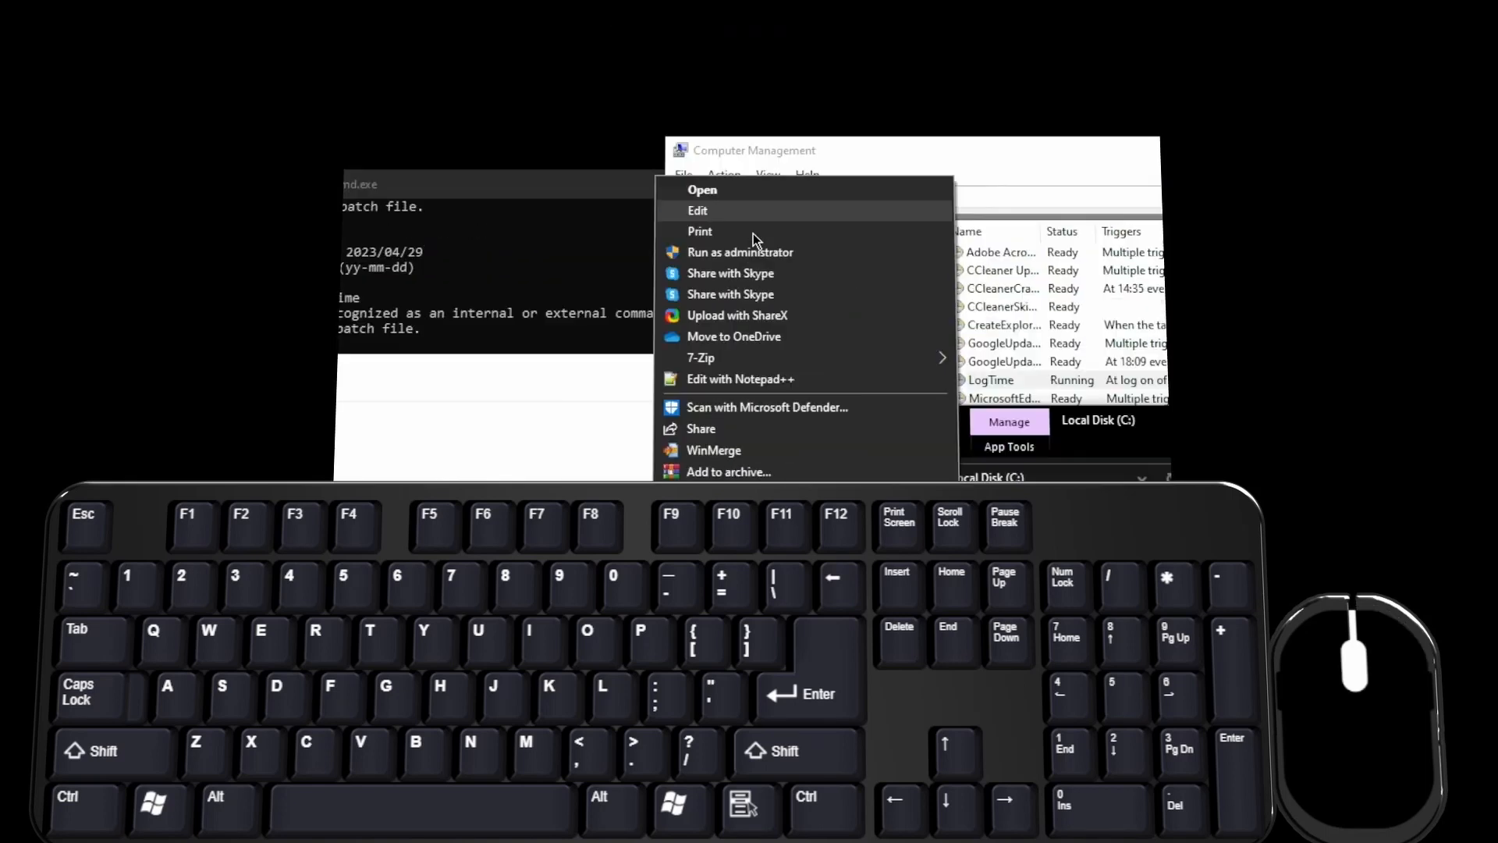
{"action": "left_click", "coordinate": [753, 211]}
{"action": "left_click", "coordinate": [485, 249]}
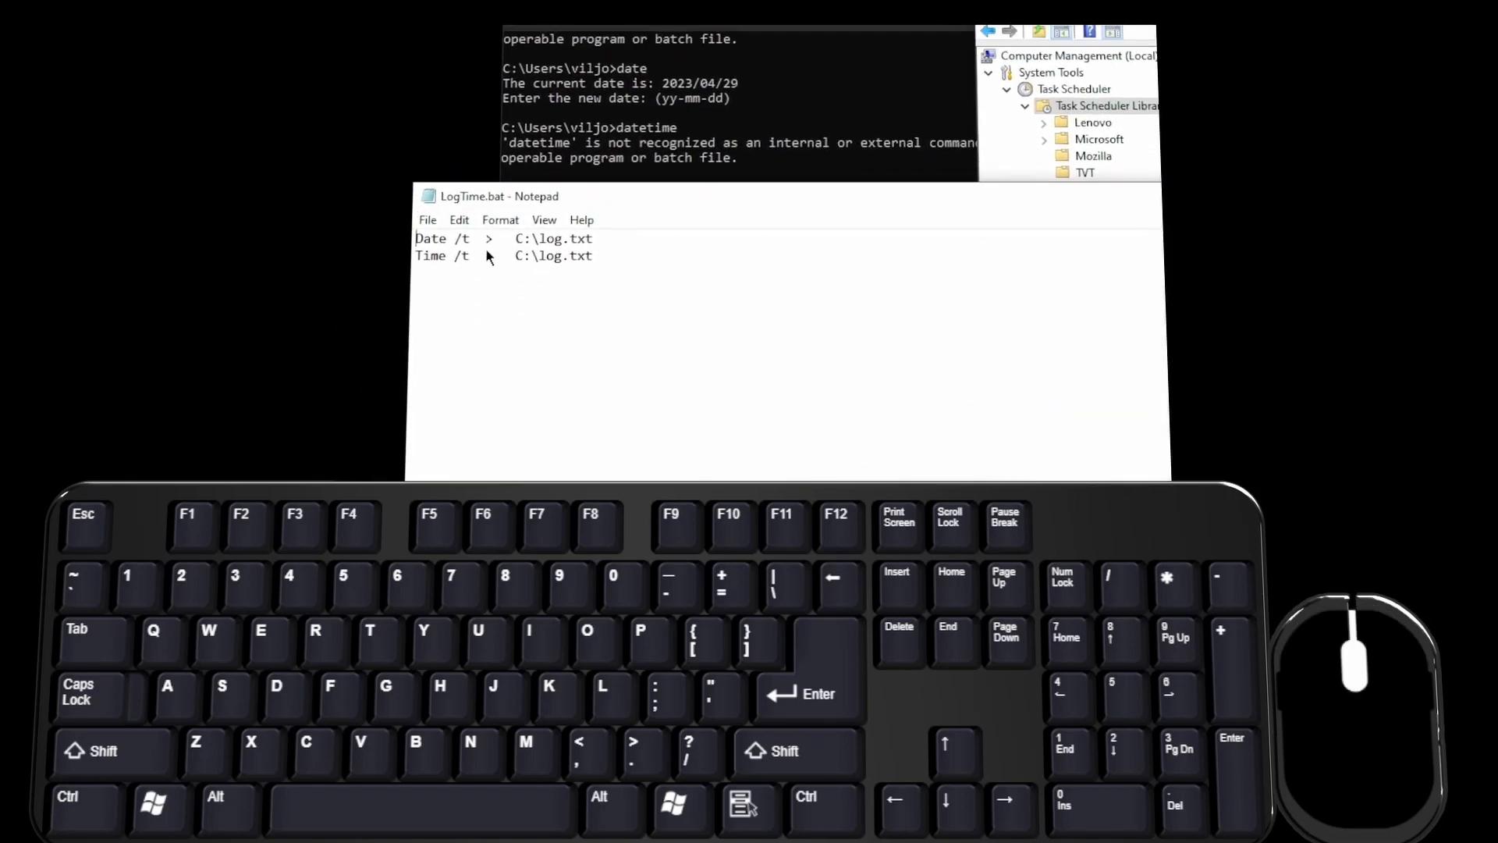
{"action": "type", "text": ">"}
{"action": "key", "text": "Up"}
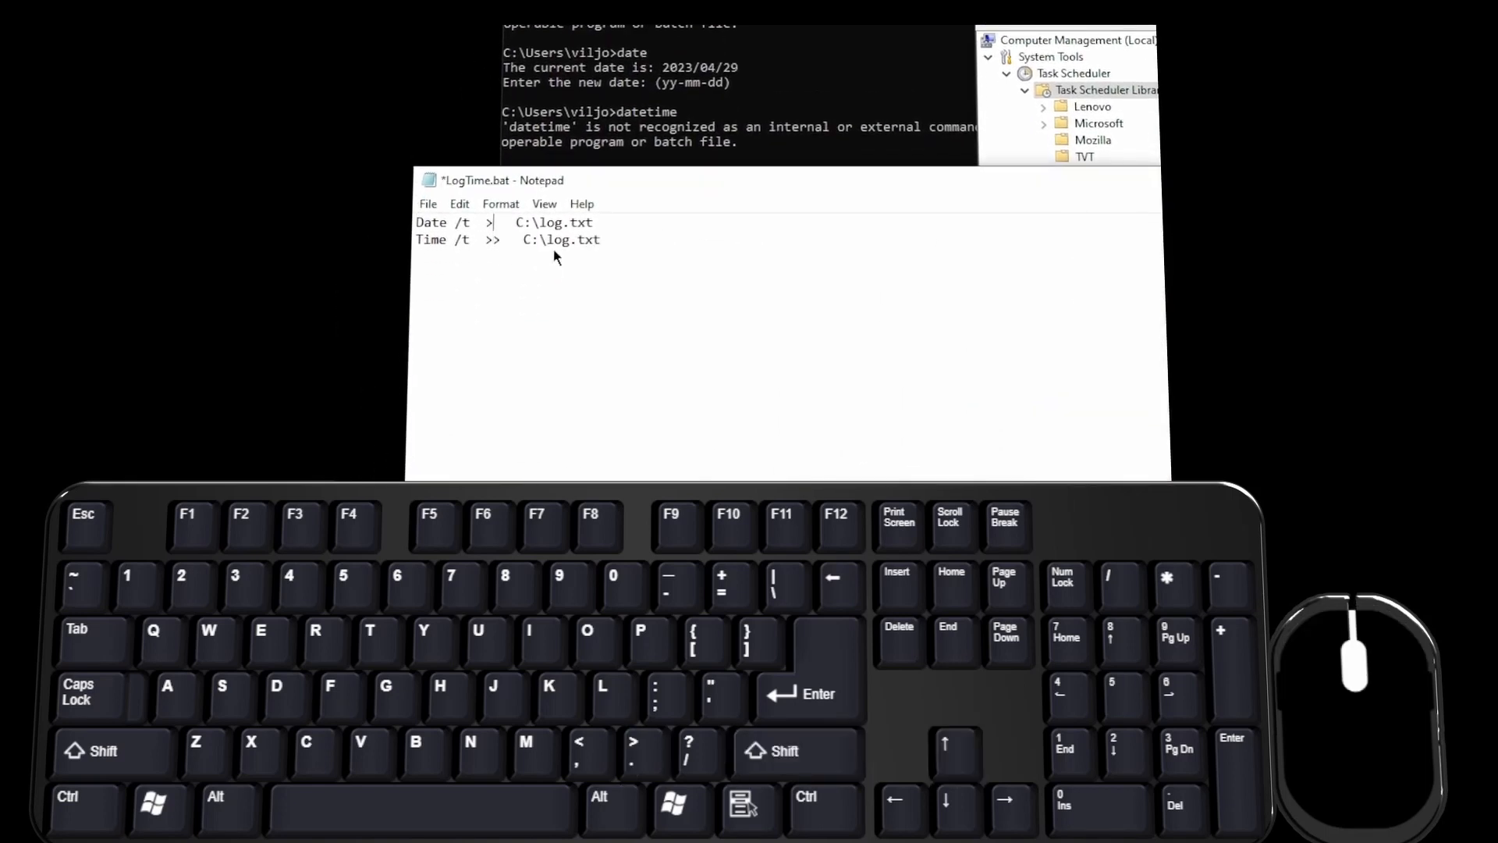
{"action": "key", "text": "ctrl+s"}
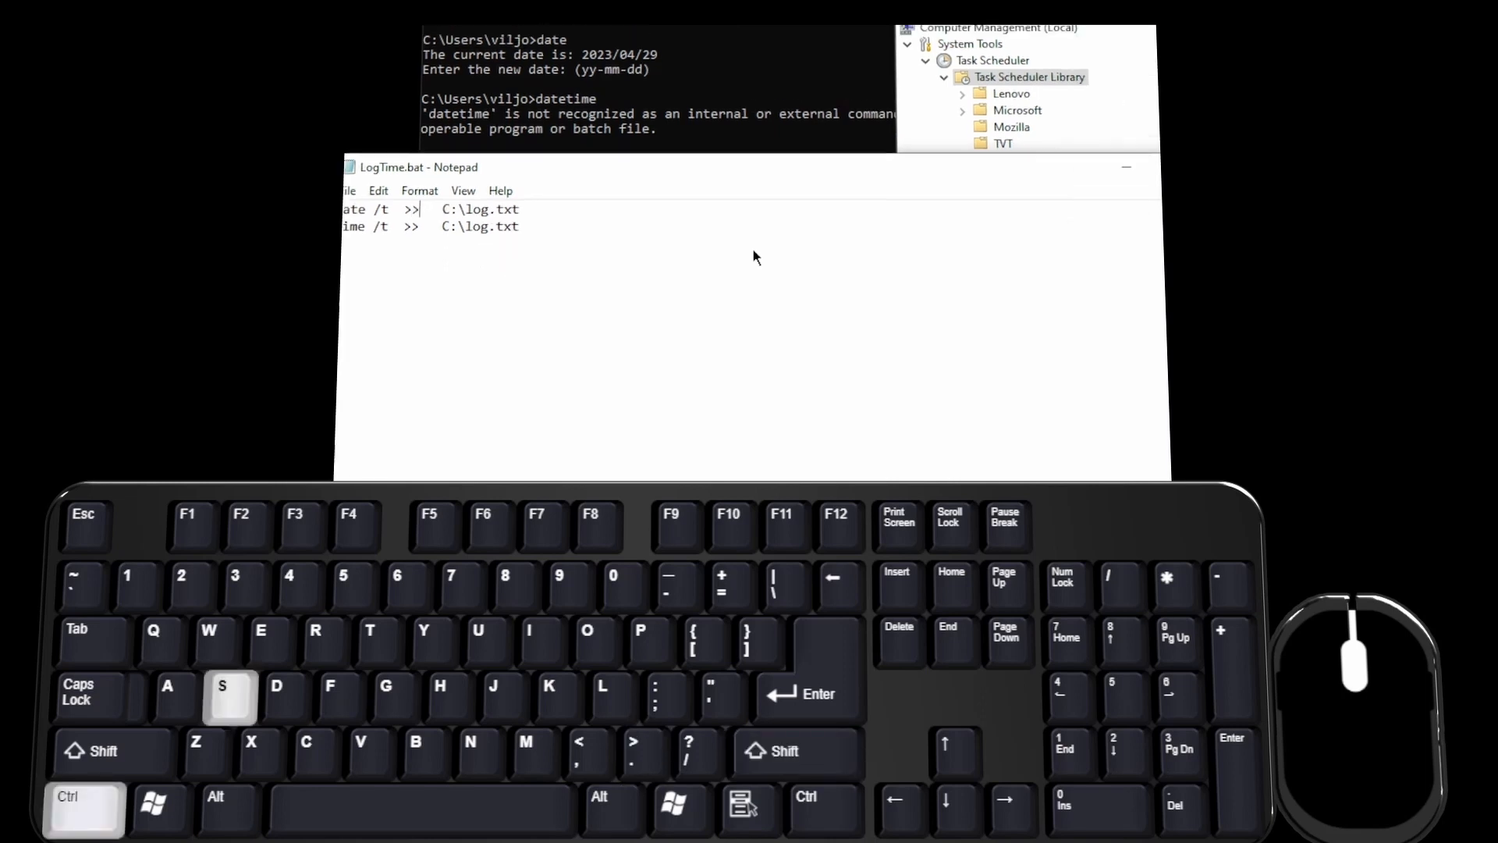
Run the LogTime task again with the appending batch file and open log.txt to check its entries.
{"action": "left_click", "coordinate": [782, 243]}
{"action": "left_click", "coordinate": [808, 255]}
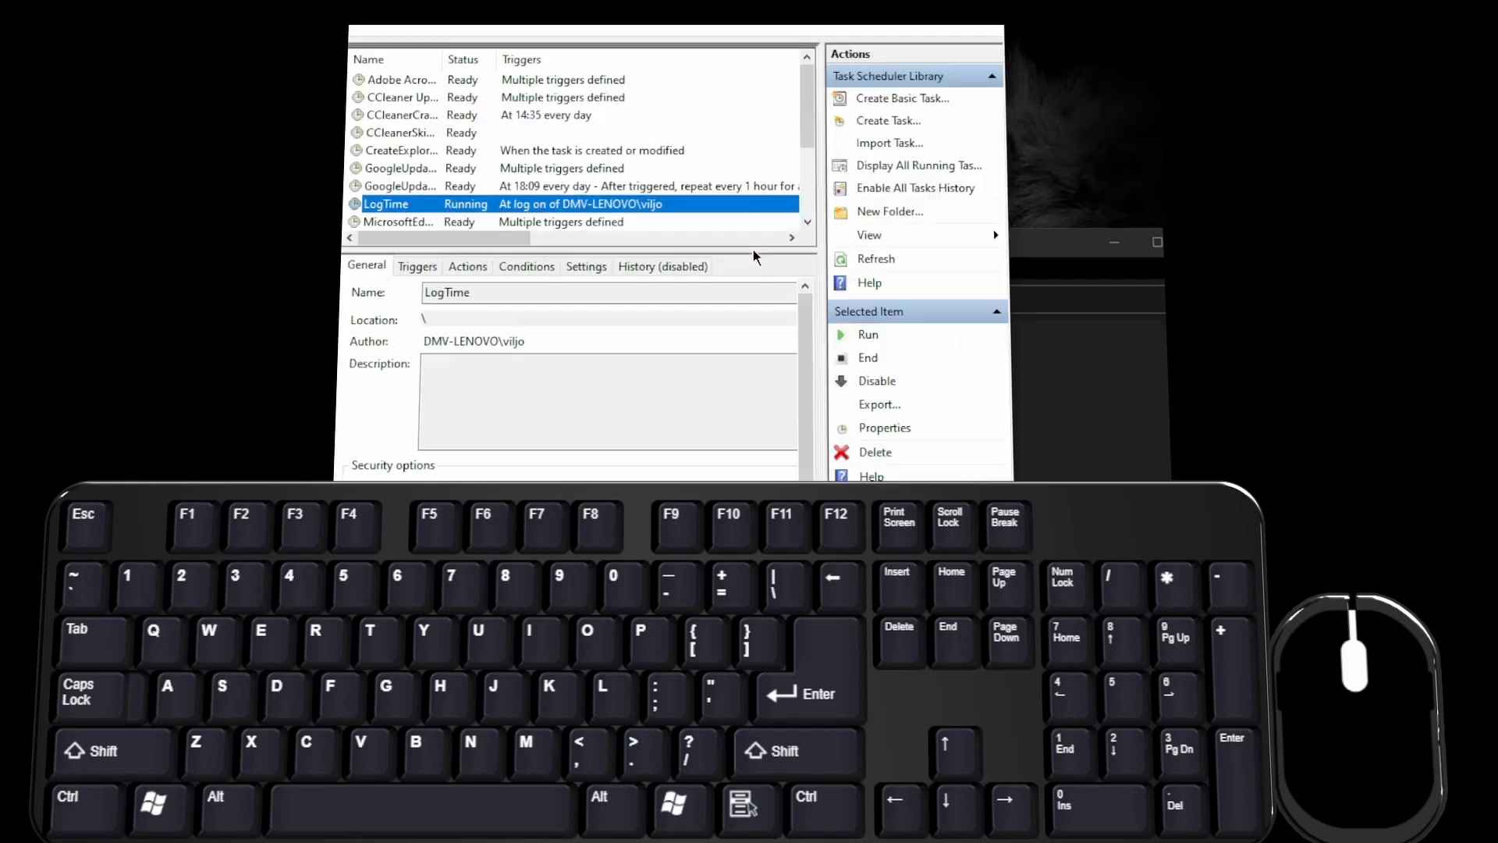
{"action": "left_click", "coordinate": [756, 251]}
{"action": "left_click", "coordinate": [756, 323]}
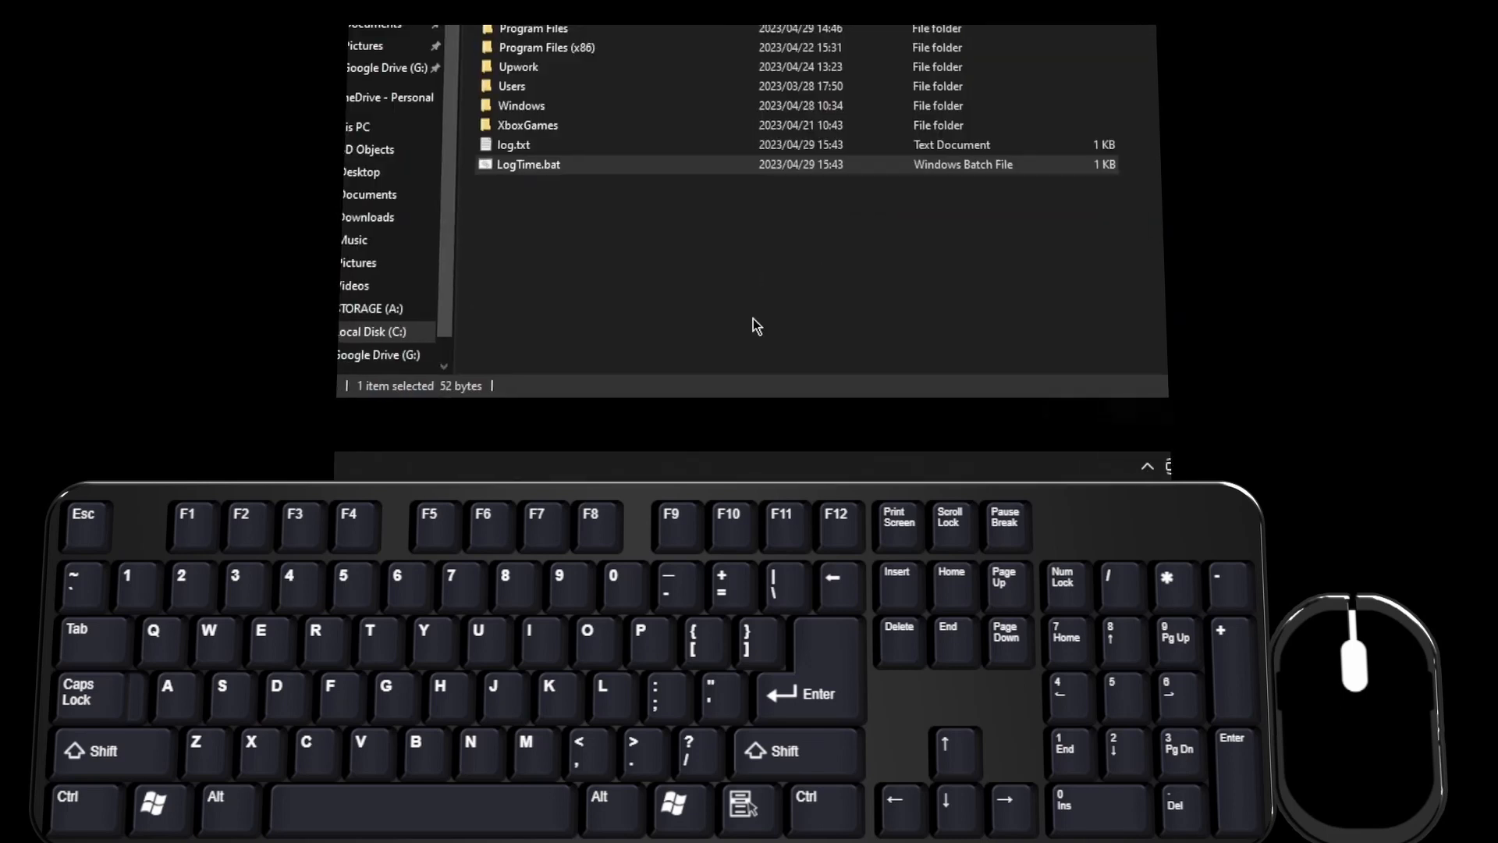
{"action": "double_click", "coordinate": [769, 224]}
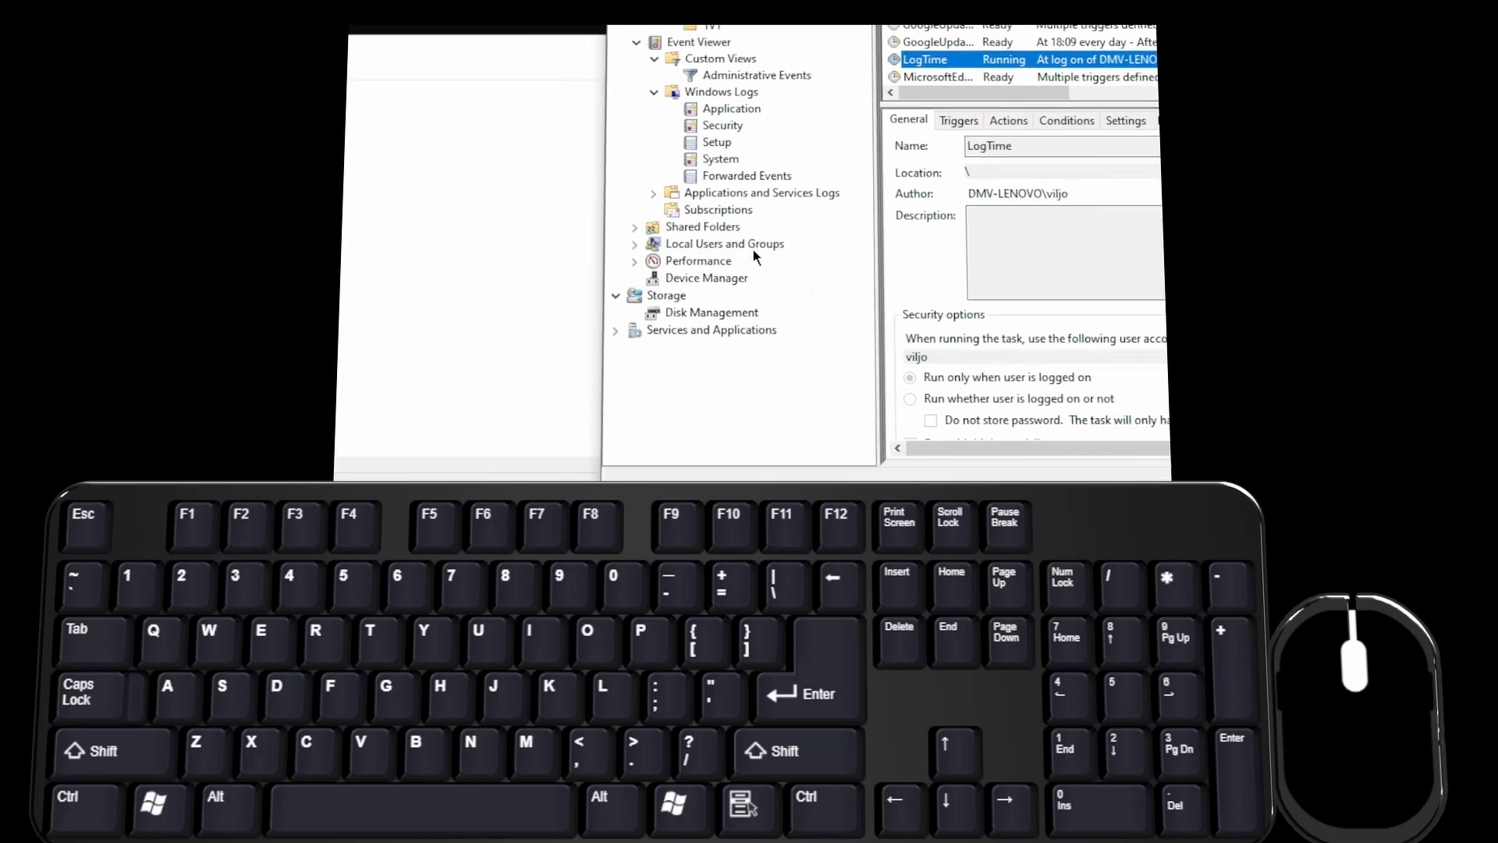
Browse Local Users and Groups, Performance and Device Manager in the Computer Management tree.
{"action": "double_click", "coordinate": [752, 251]}
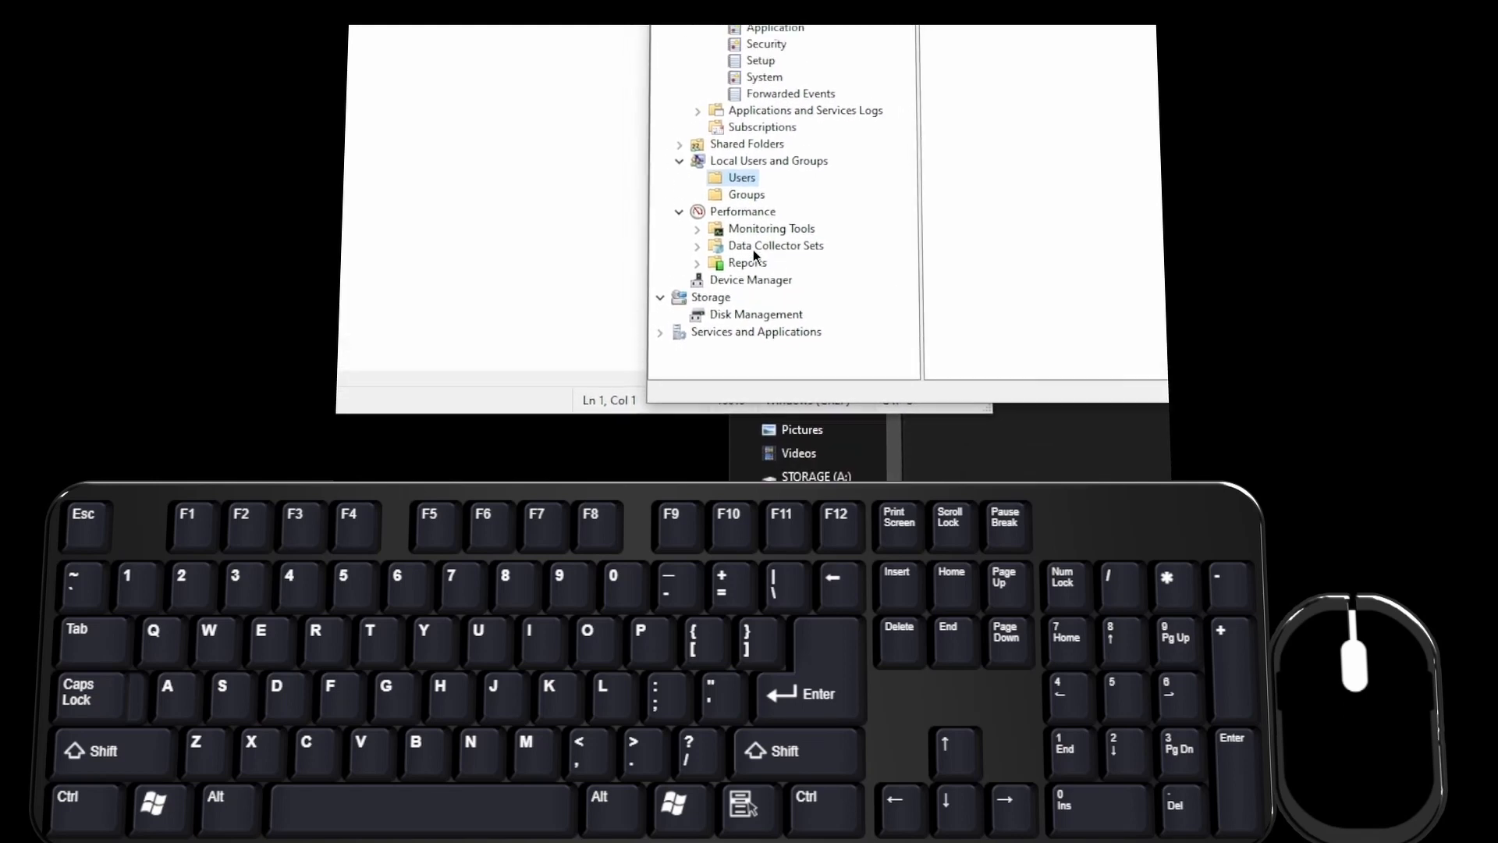
{"action": "left_click", "coordinate": [752, 249]}
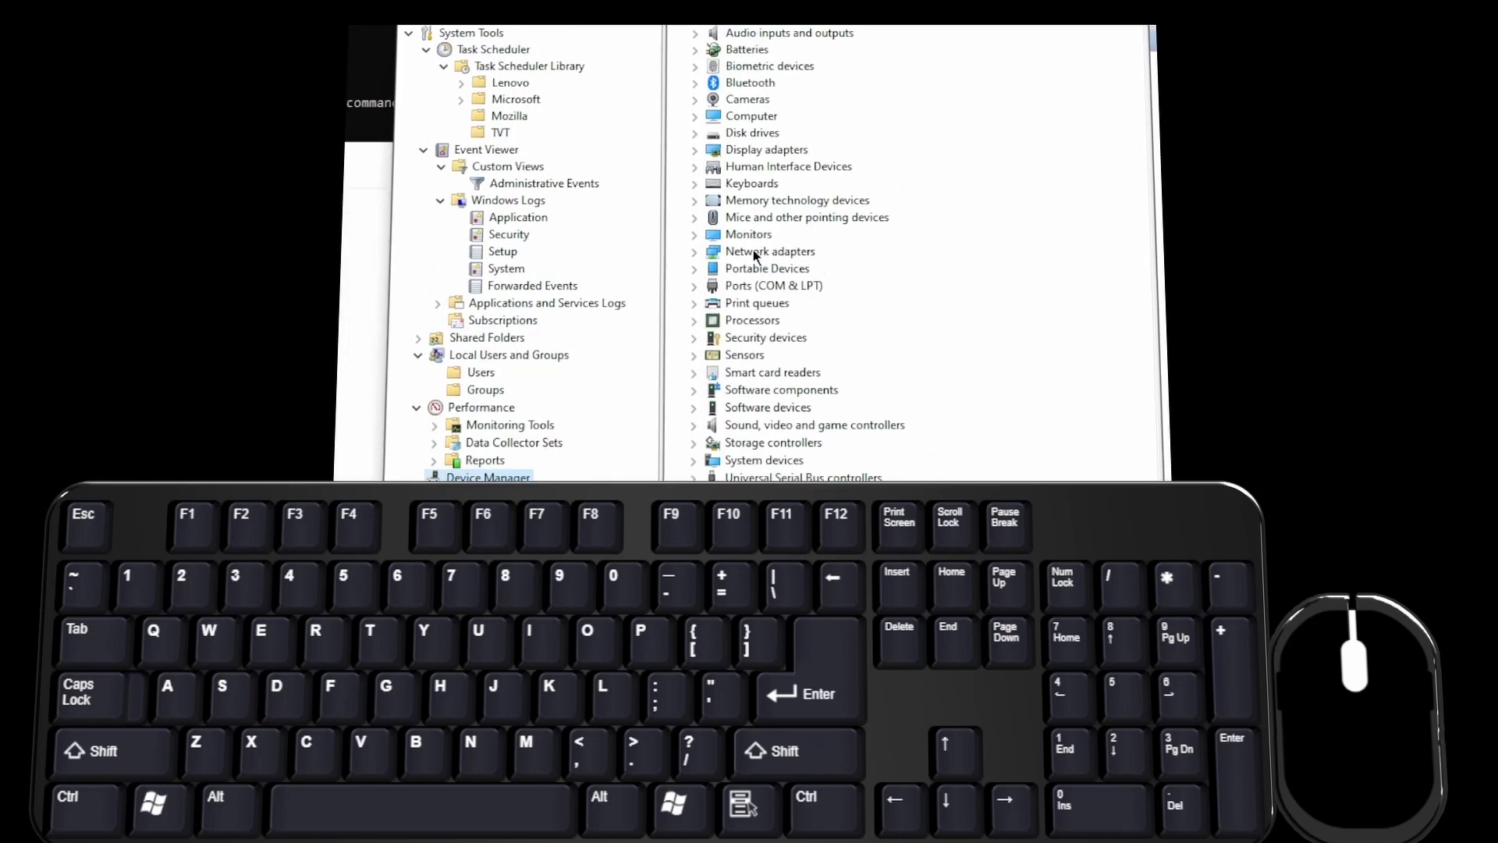
{"action": "left_click", "coordinate": [752, 162]}
{"action": "left_click", "coordinate": [755, 195]}
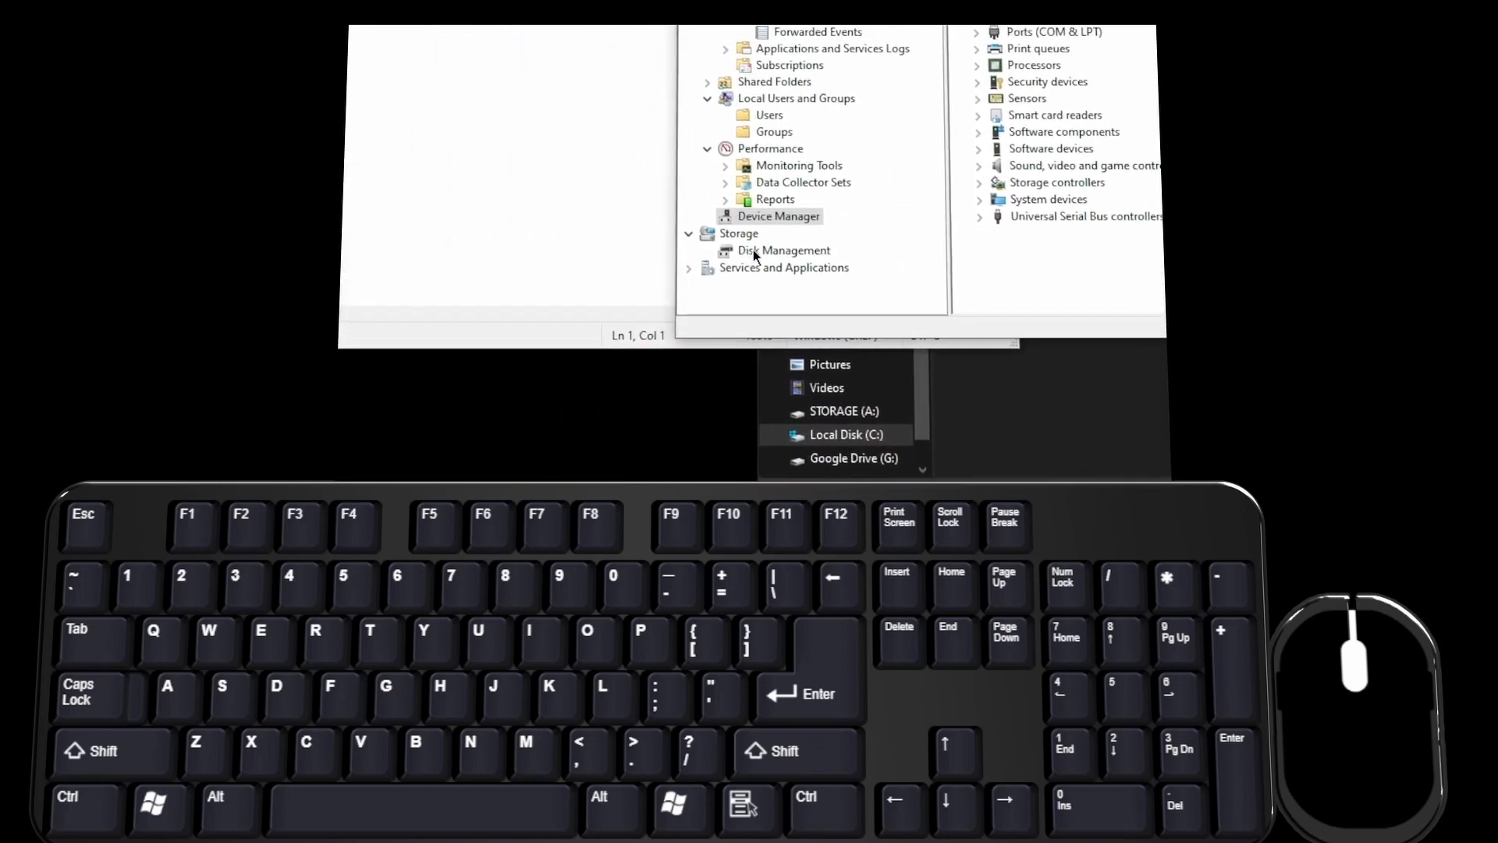
Open Disk Management under Storage and the Services list under Services and Applications in the Computer Management tree.
{"action": "left_click", "coordinate": [749, 248]}
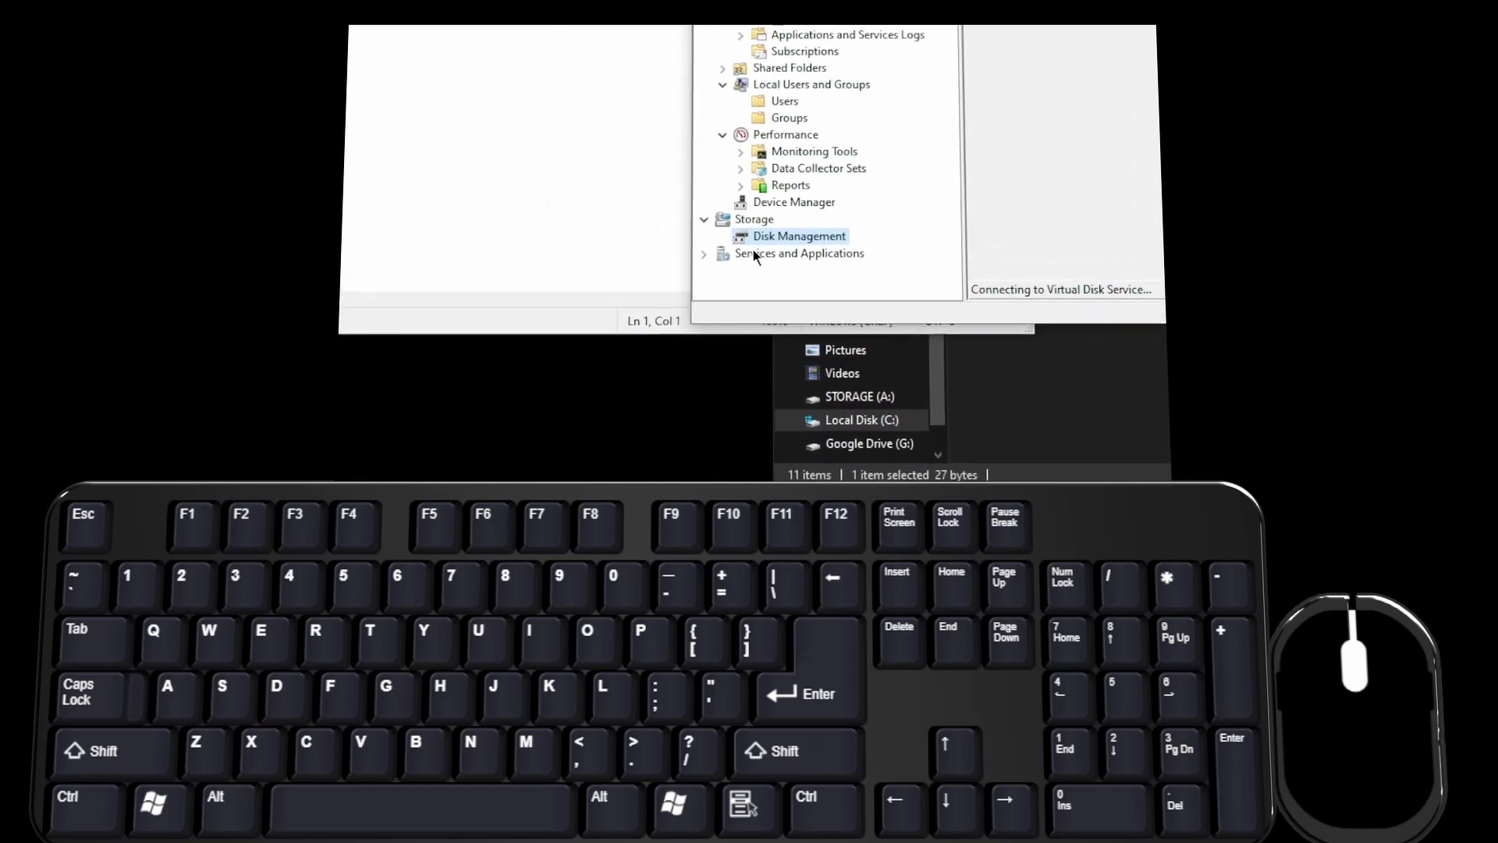
{"action": "double_click", "coordinate": [694, 267]}
{"action": "left_click", "coordinate": [753, 249]}
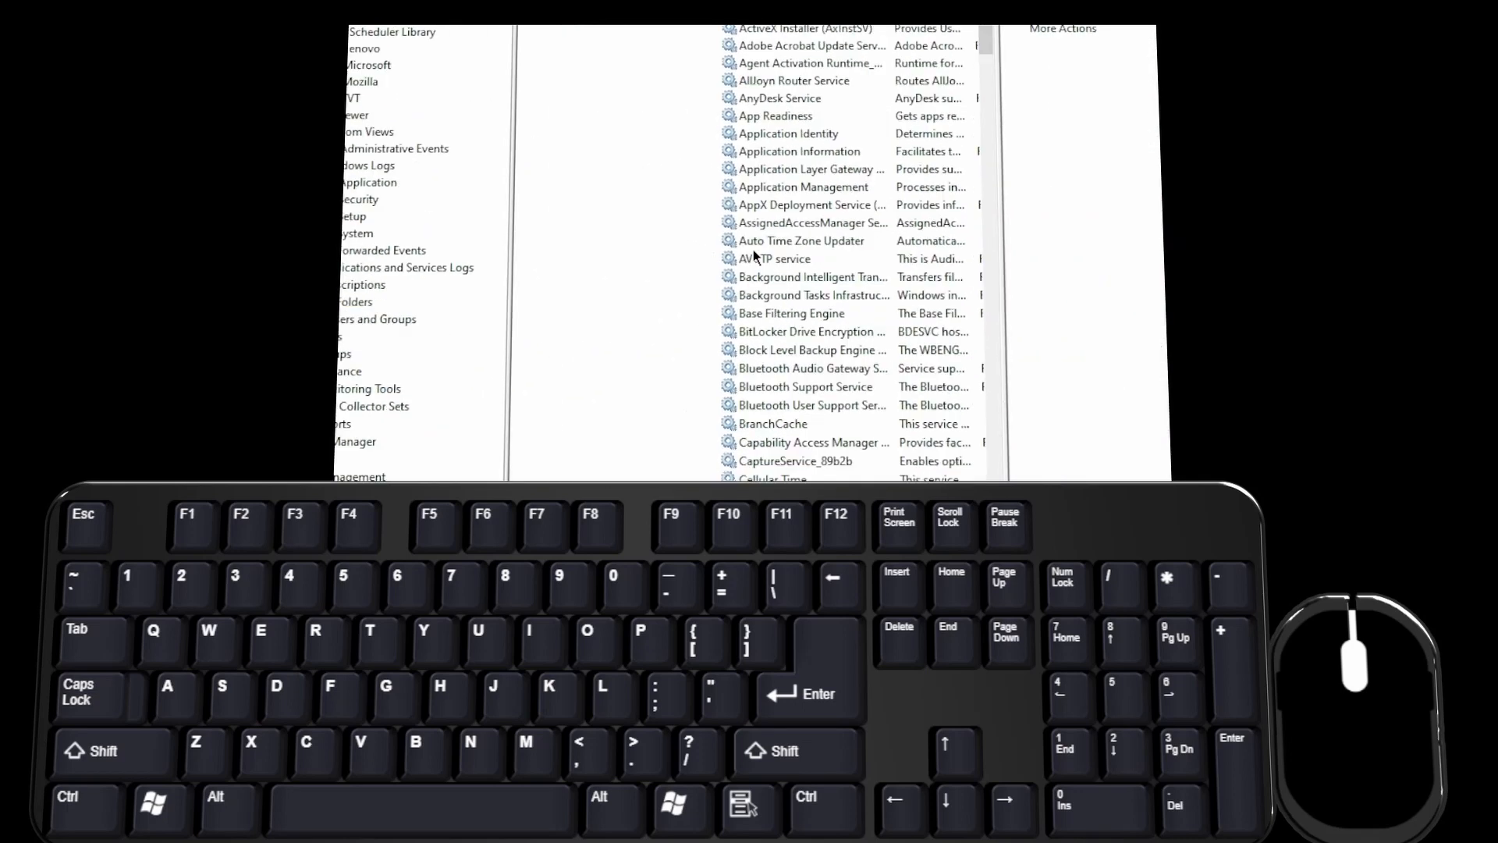
Select the Application Identity service to show its description and look through the full list of Windows services.
{"action": "left_click", "coordinate": [1128, 131]}
{"action": "scroll", "coordinate": [1131, 187], "scroll_direction": "down", "scroll_amount": 4}
{"action": "scroll", "coordinate": [752, 250], "scroll_direction": "down", "scroll_amount": 20}
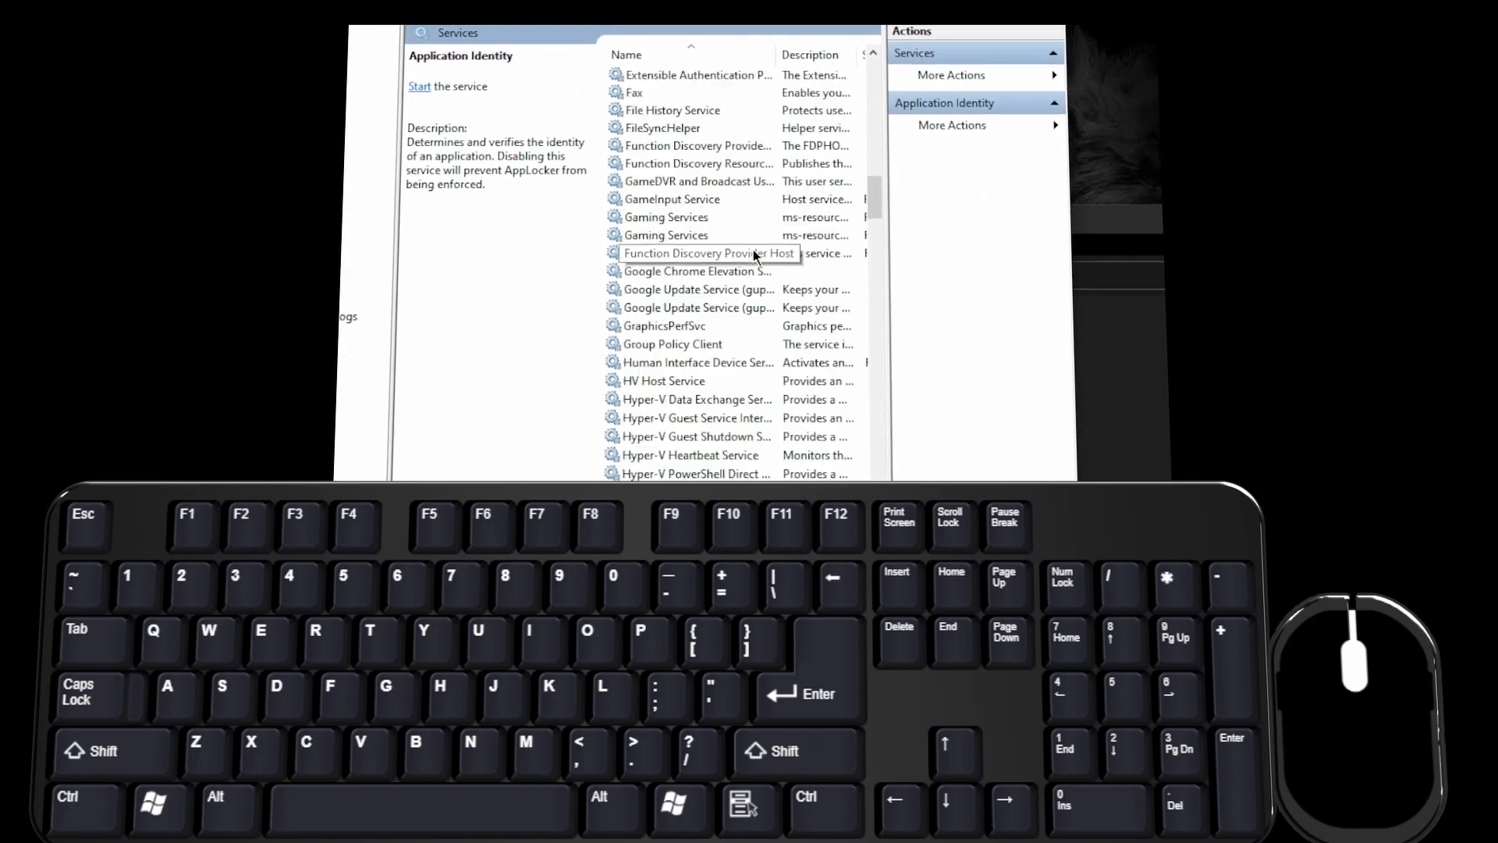
{"action": "scroll", "coordinate": [752, 250], "scroll_direction": "down", "scroll_amount": 20}
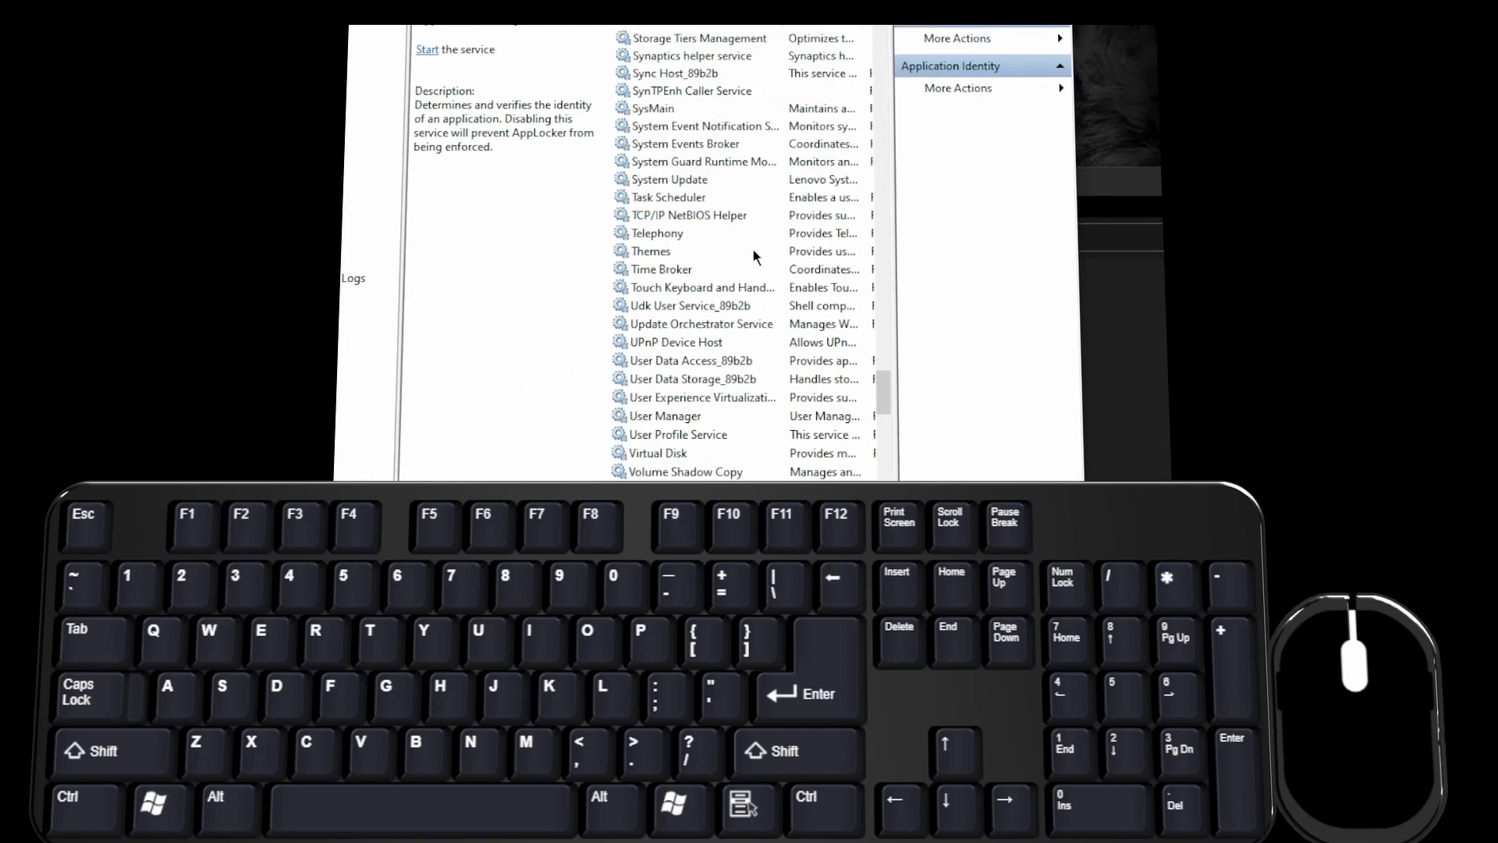
{"action": "scroll", "coordinate": [752, 250], "scroll_direction": "down", "scroll_amount": 5}
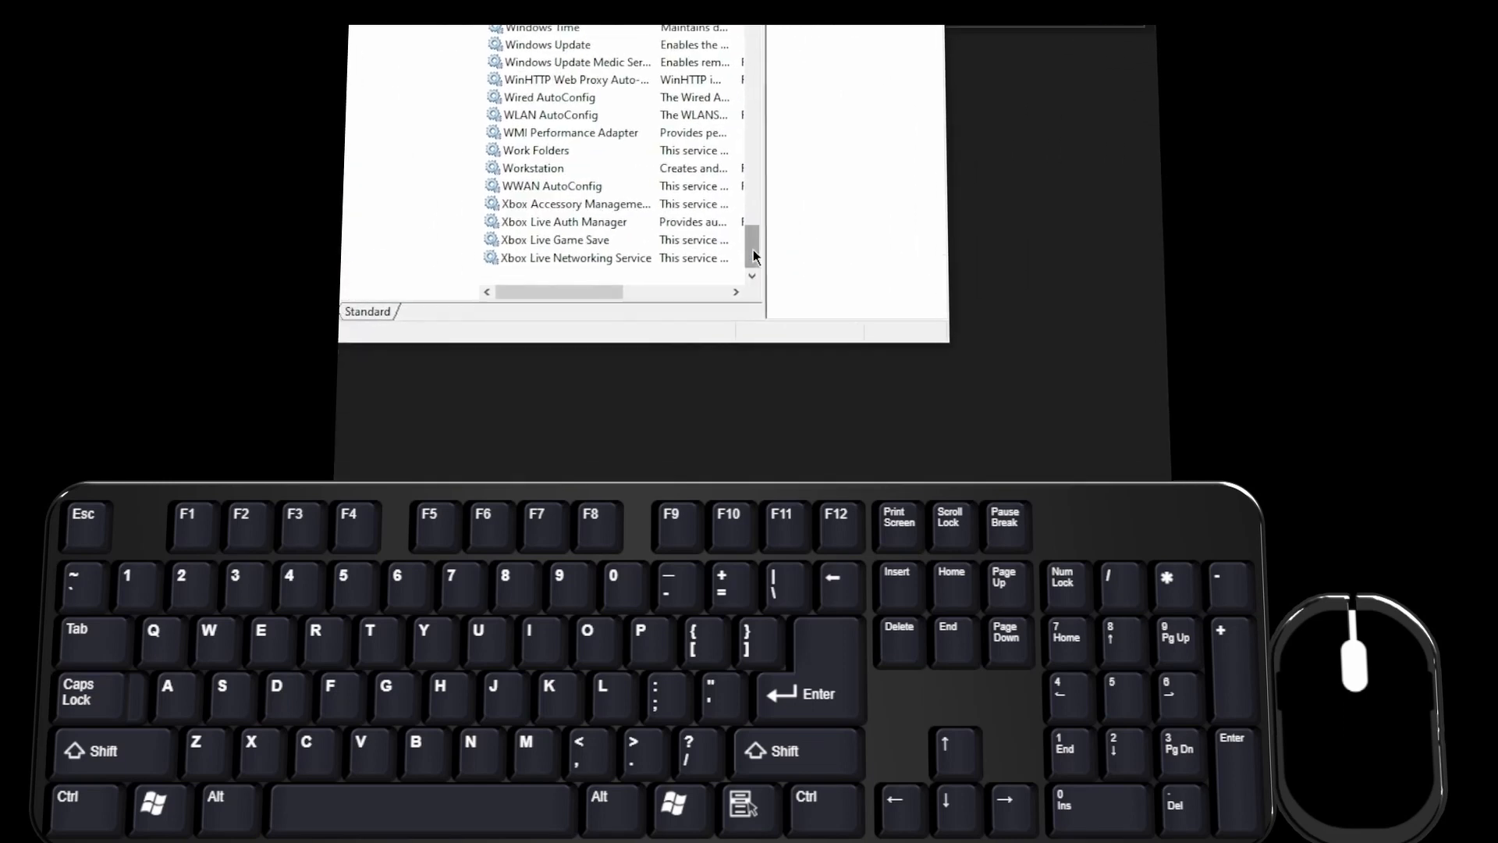
{"action": "scroll", "coordinate": [752, 250], "scroll_direction": "up", "scroll_amount": 20}
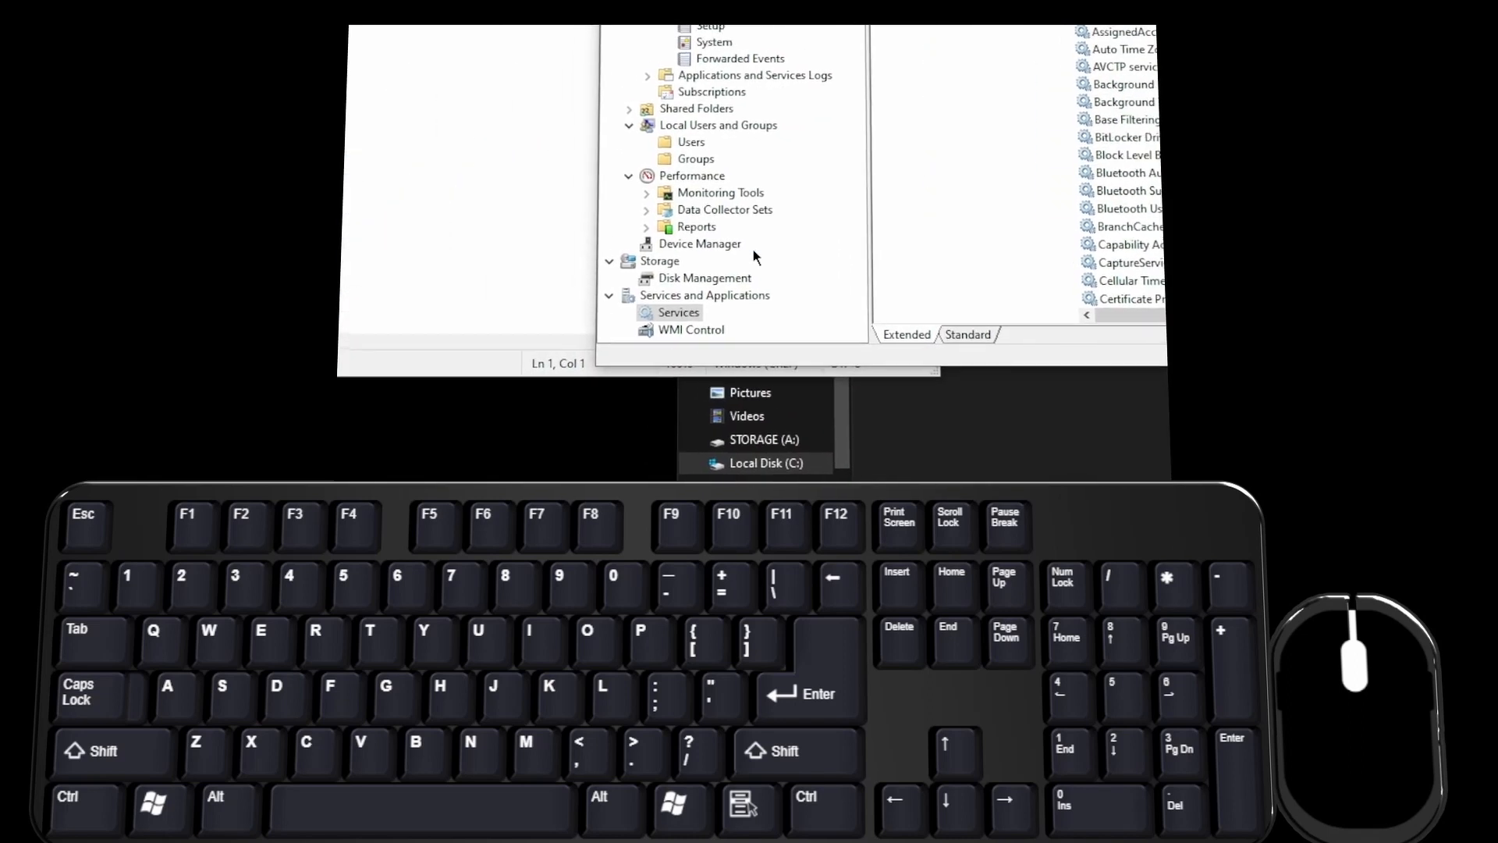